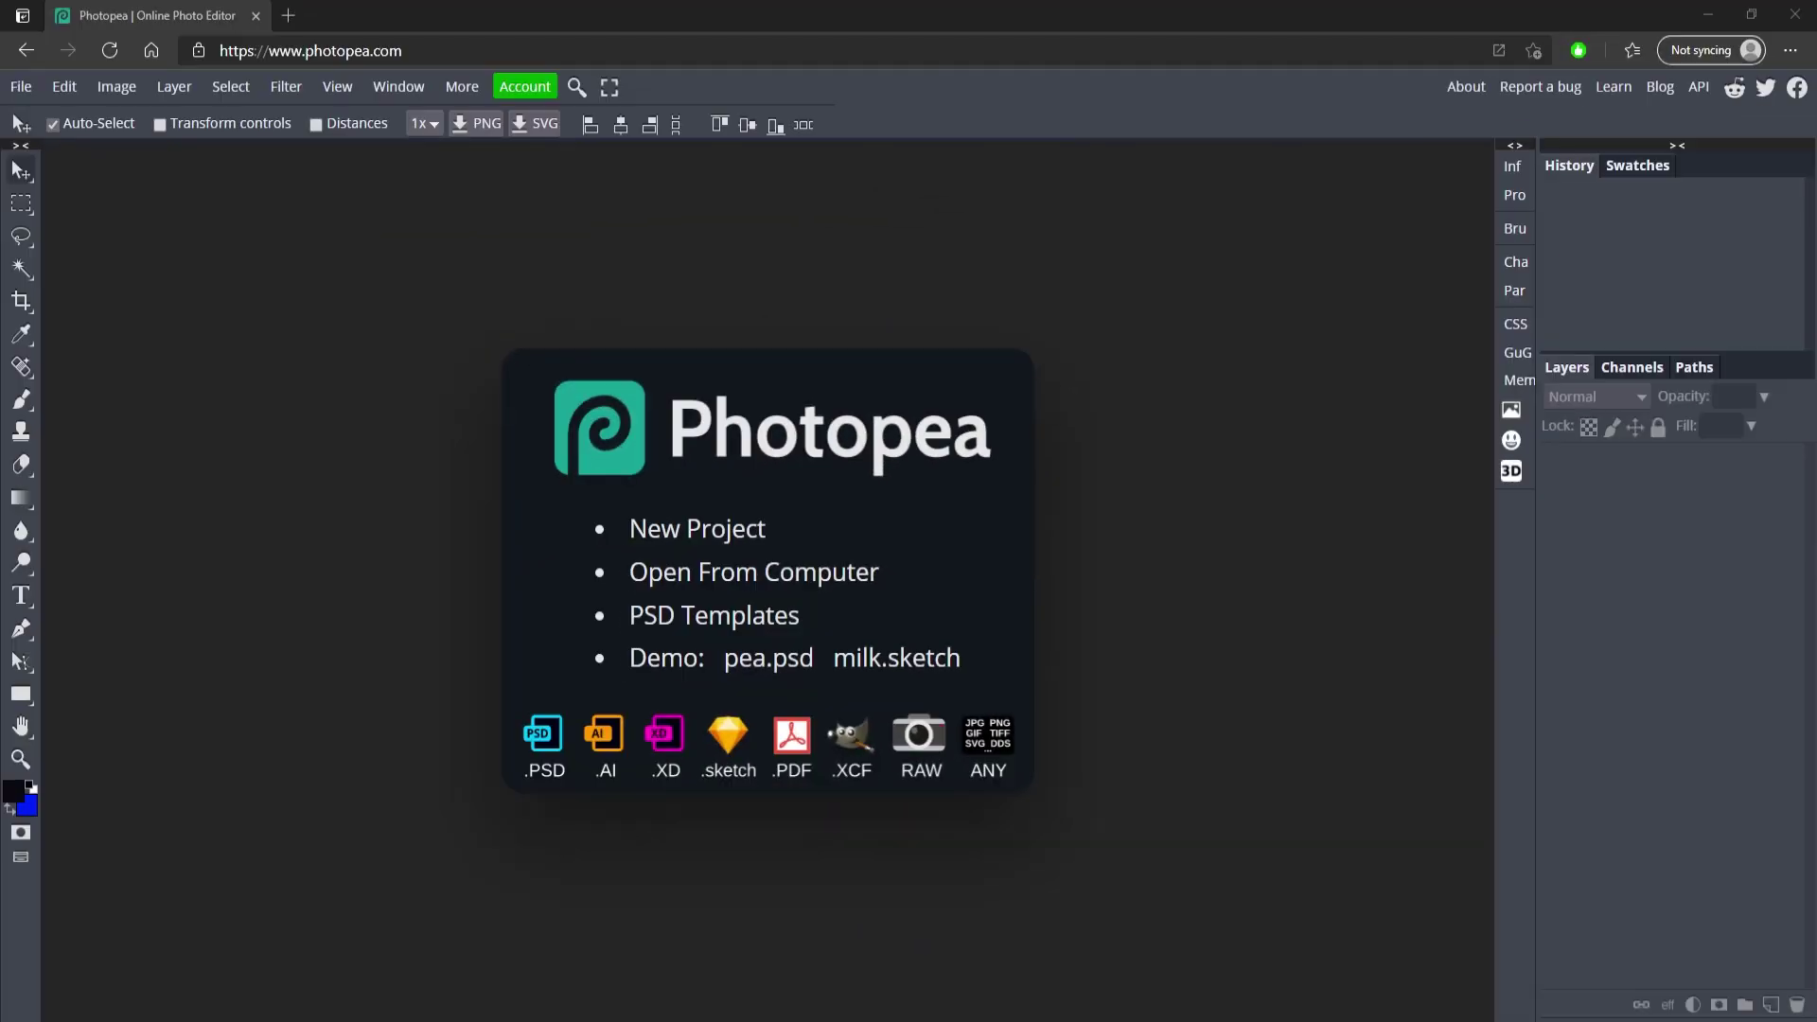
# Create a new blank project sized 1920 × 1080 px
pyautogui.click(744, 549)
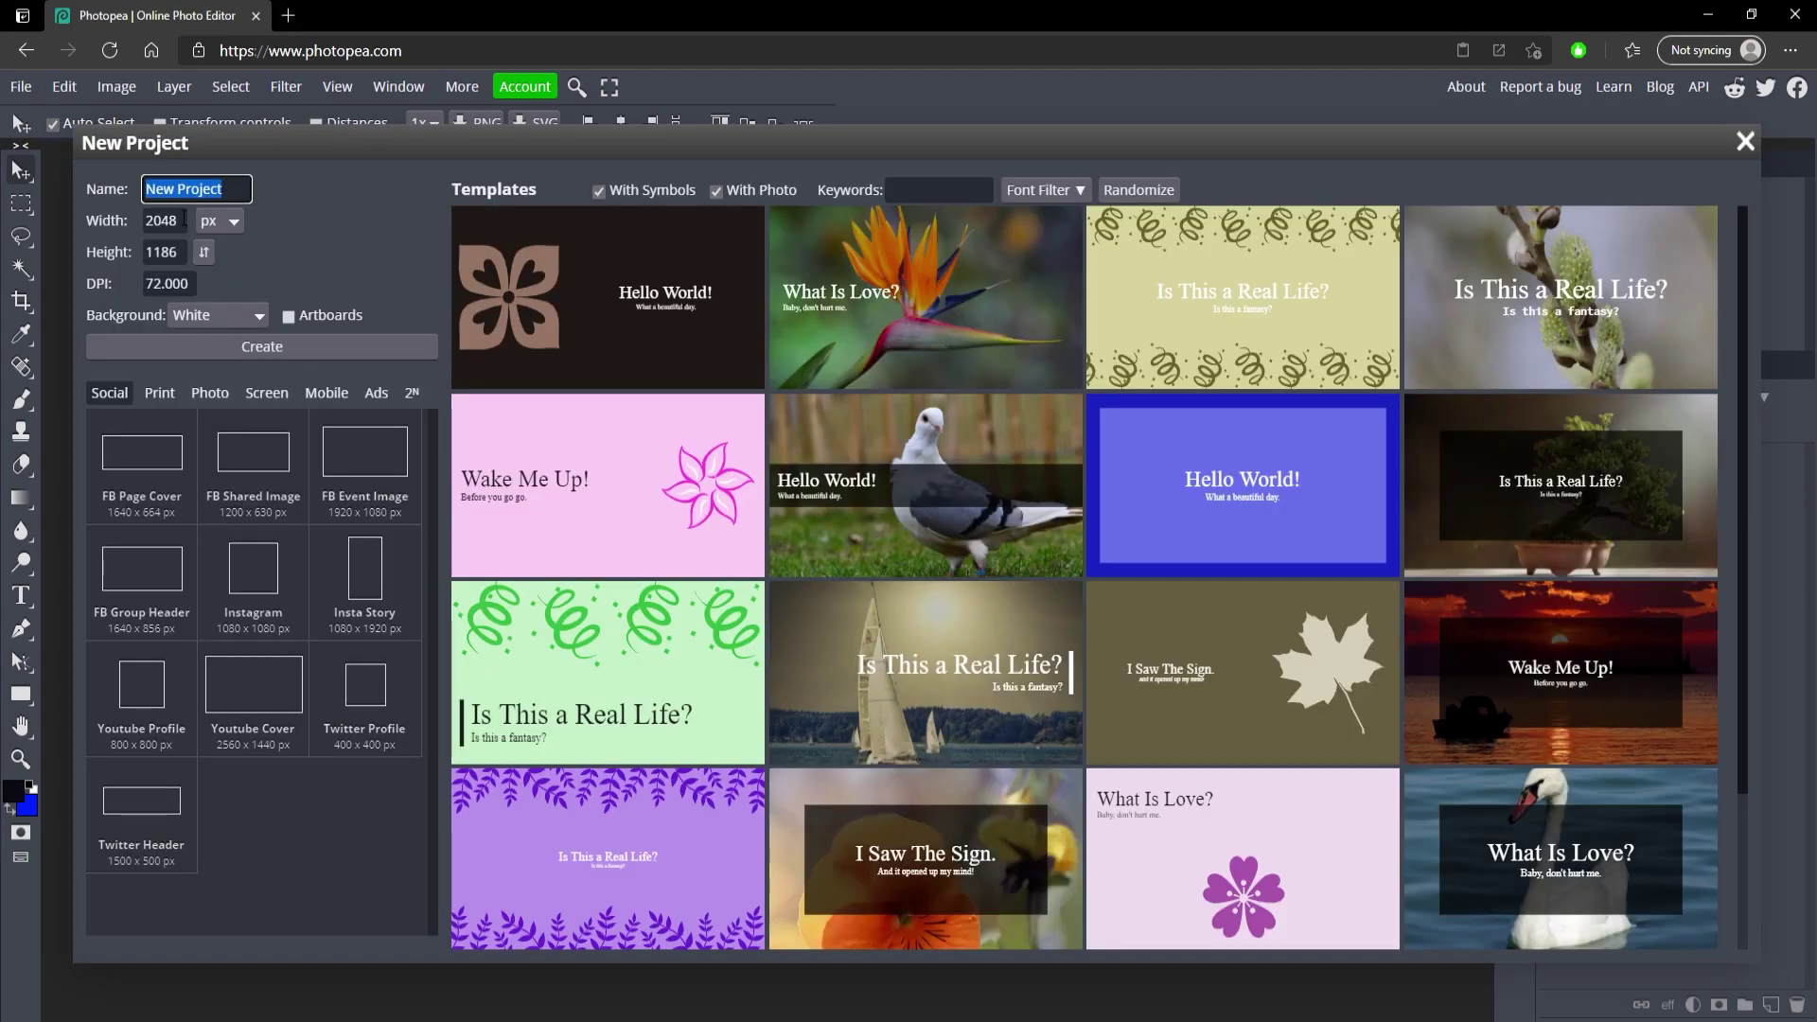
pyautogui.press('Tab')
pyautogui.write('1')
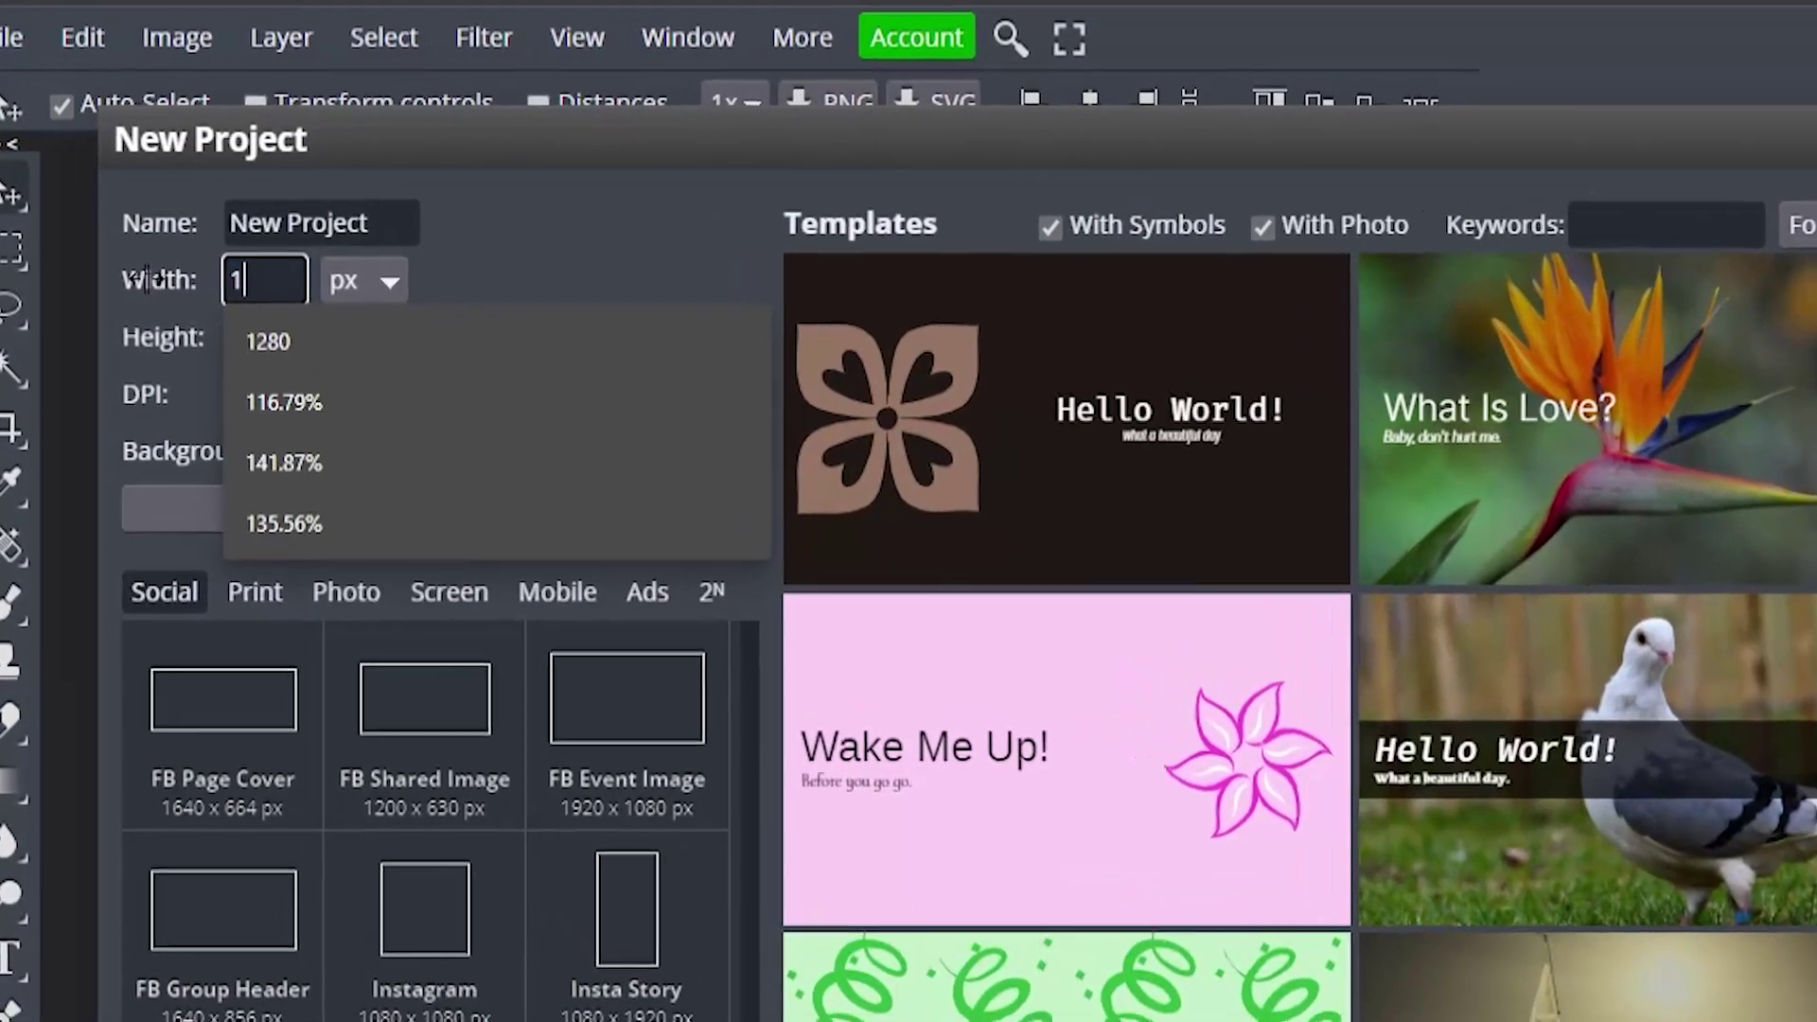
pyautogui.write('920')
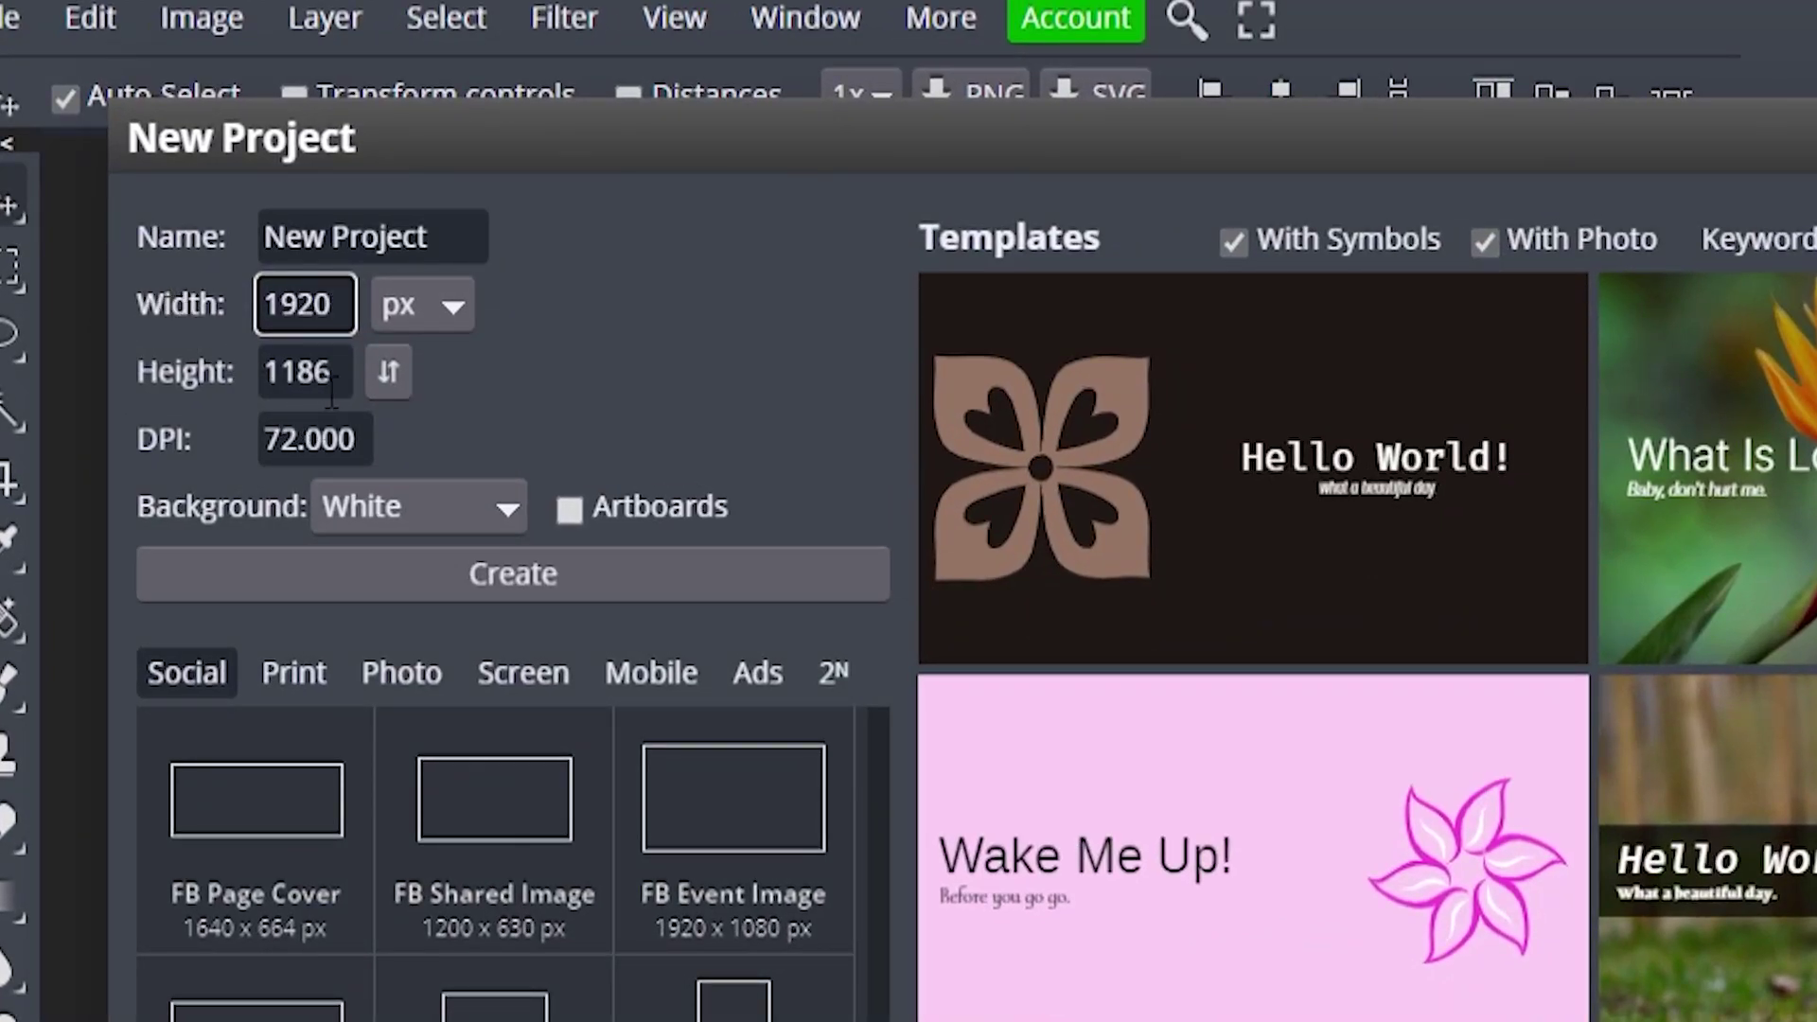
pyautogui.press('Tab')
pyautogui.write('1080')
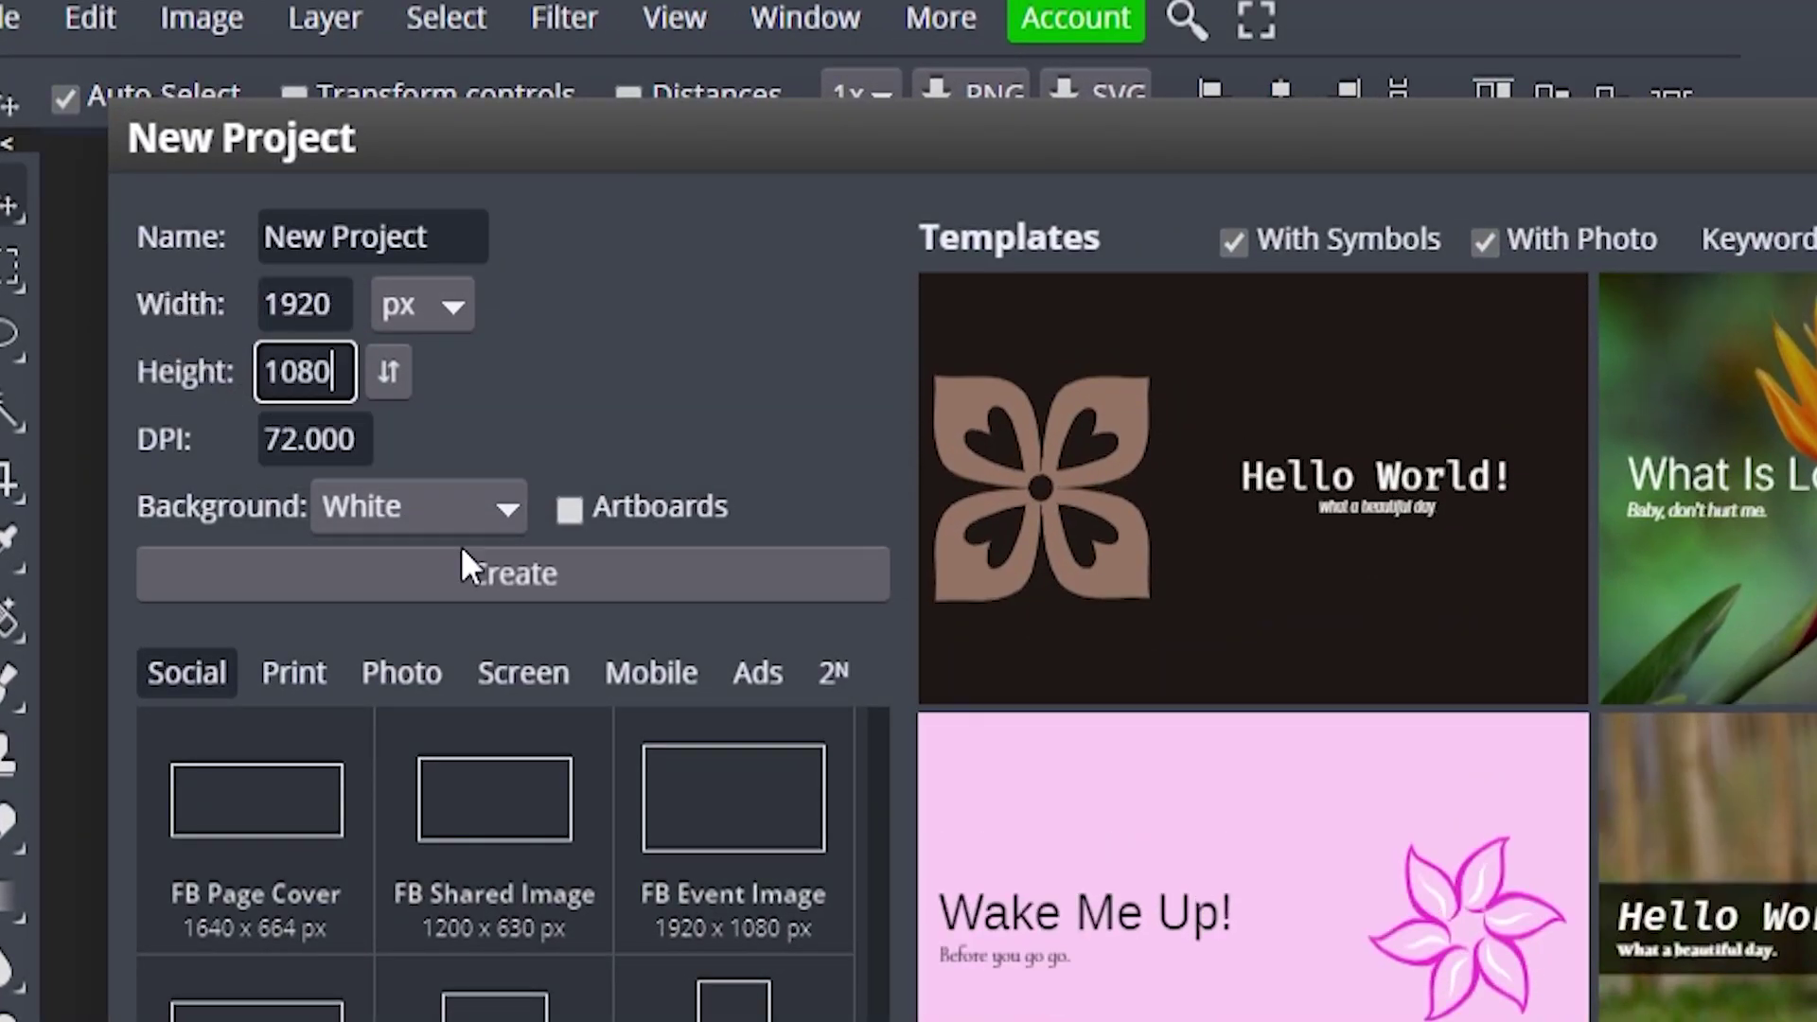
pyautogui.click(477, 576)
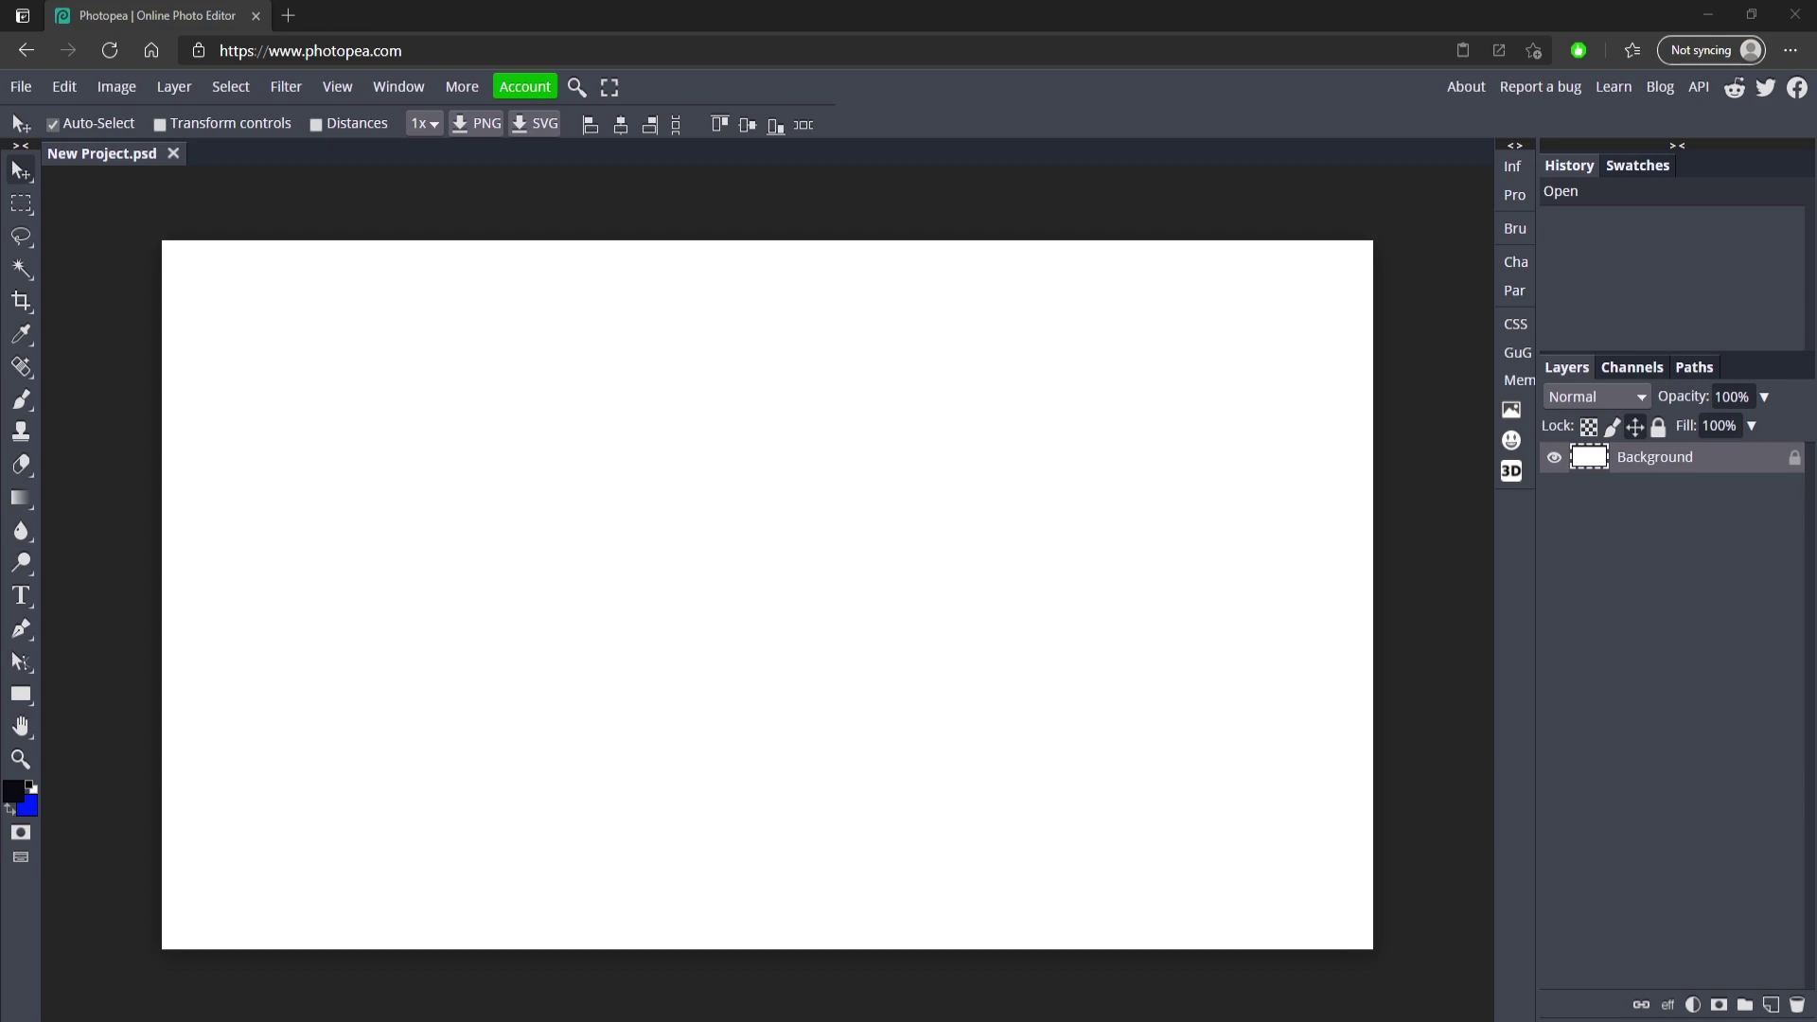
# Place the dark grunge texture, scale it up and shift it left to cover the canvas
pyautogui.moveTo(542, 457); pyautogui.dragTo(612, 479)
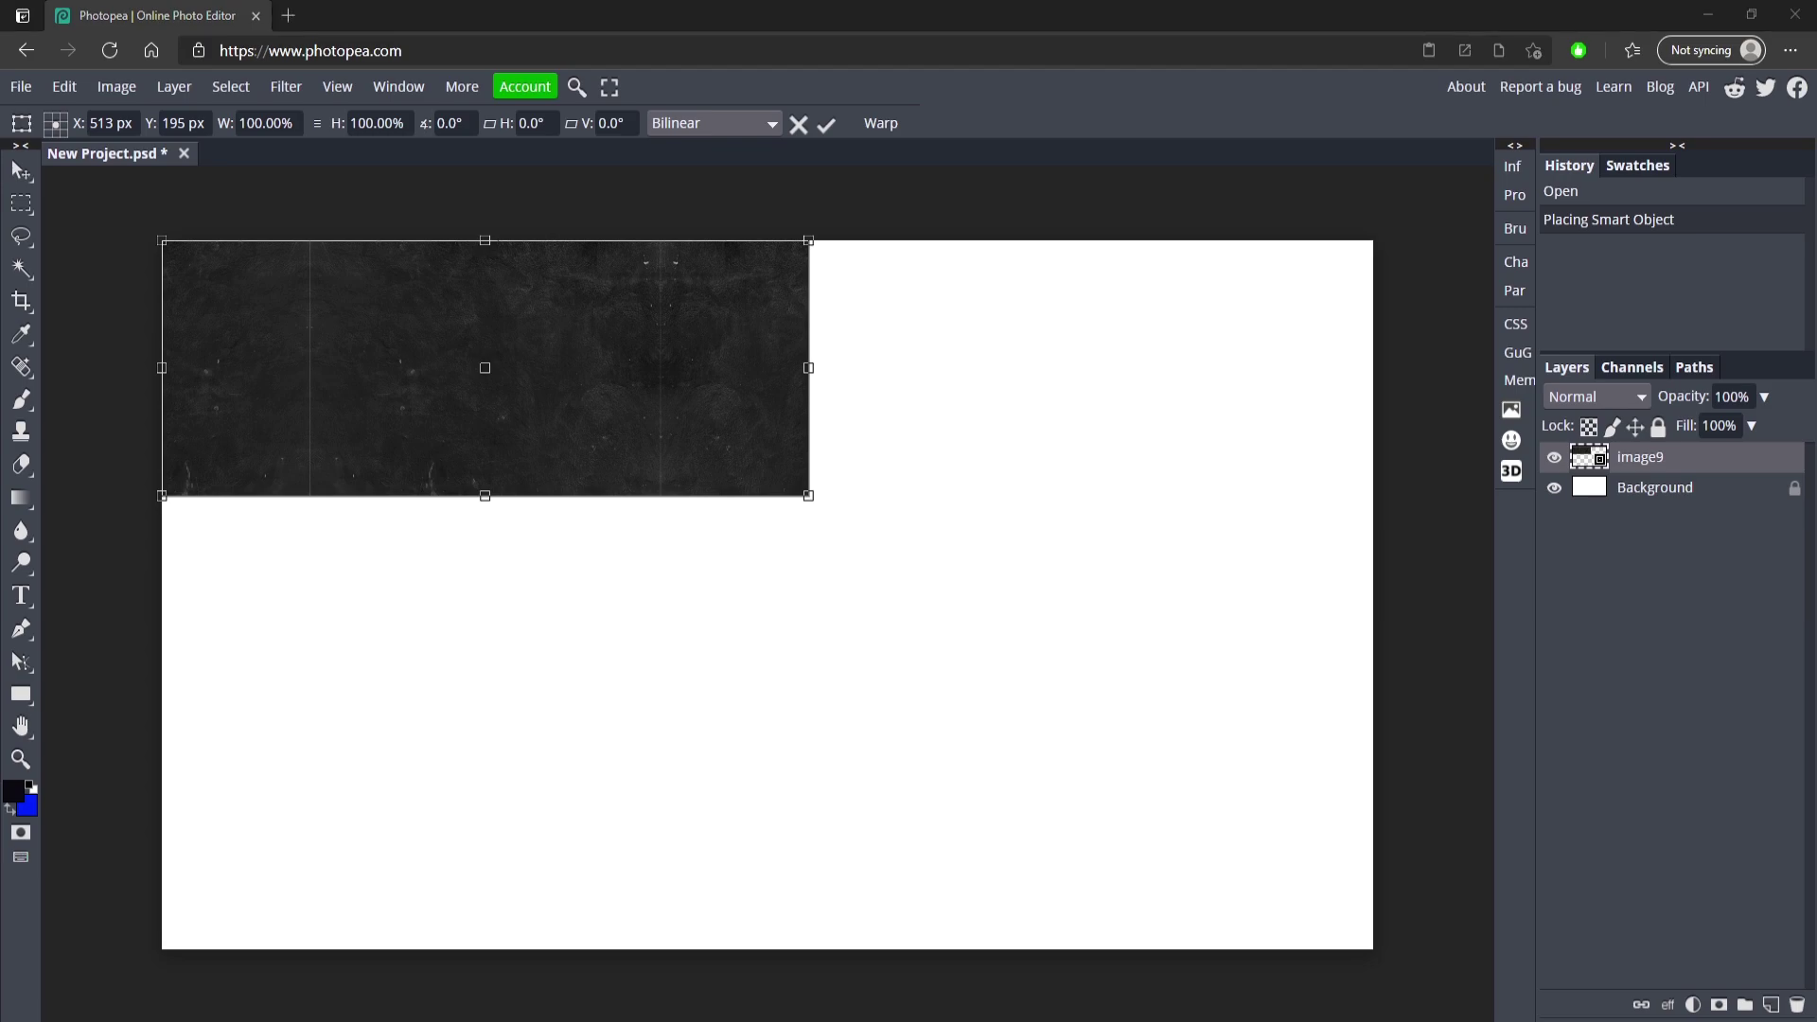
pyautogui.moveTo(810, 490); pyautogui.dragTo(1812, 951)
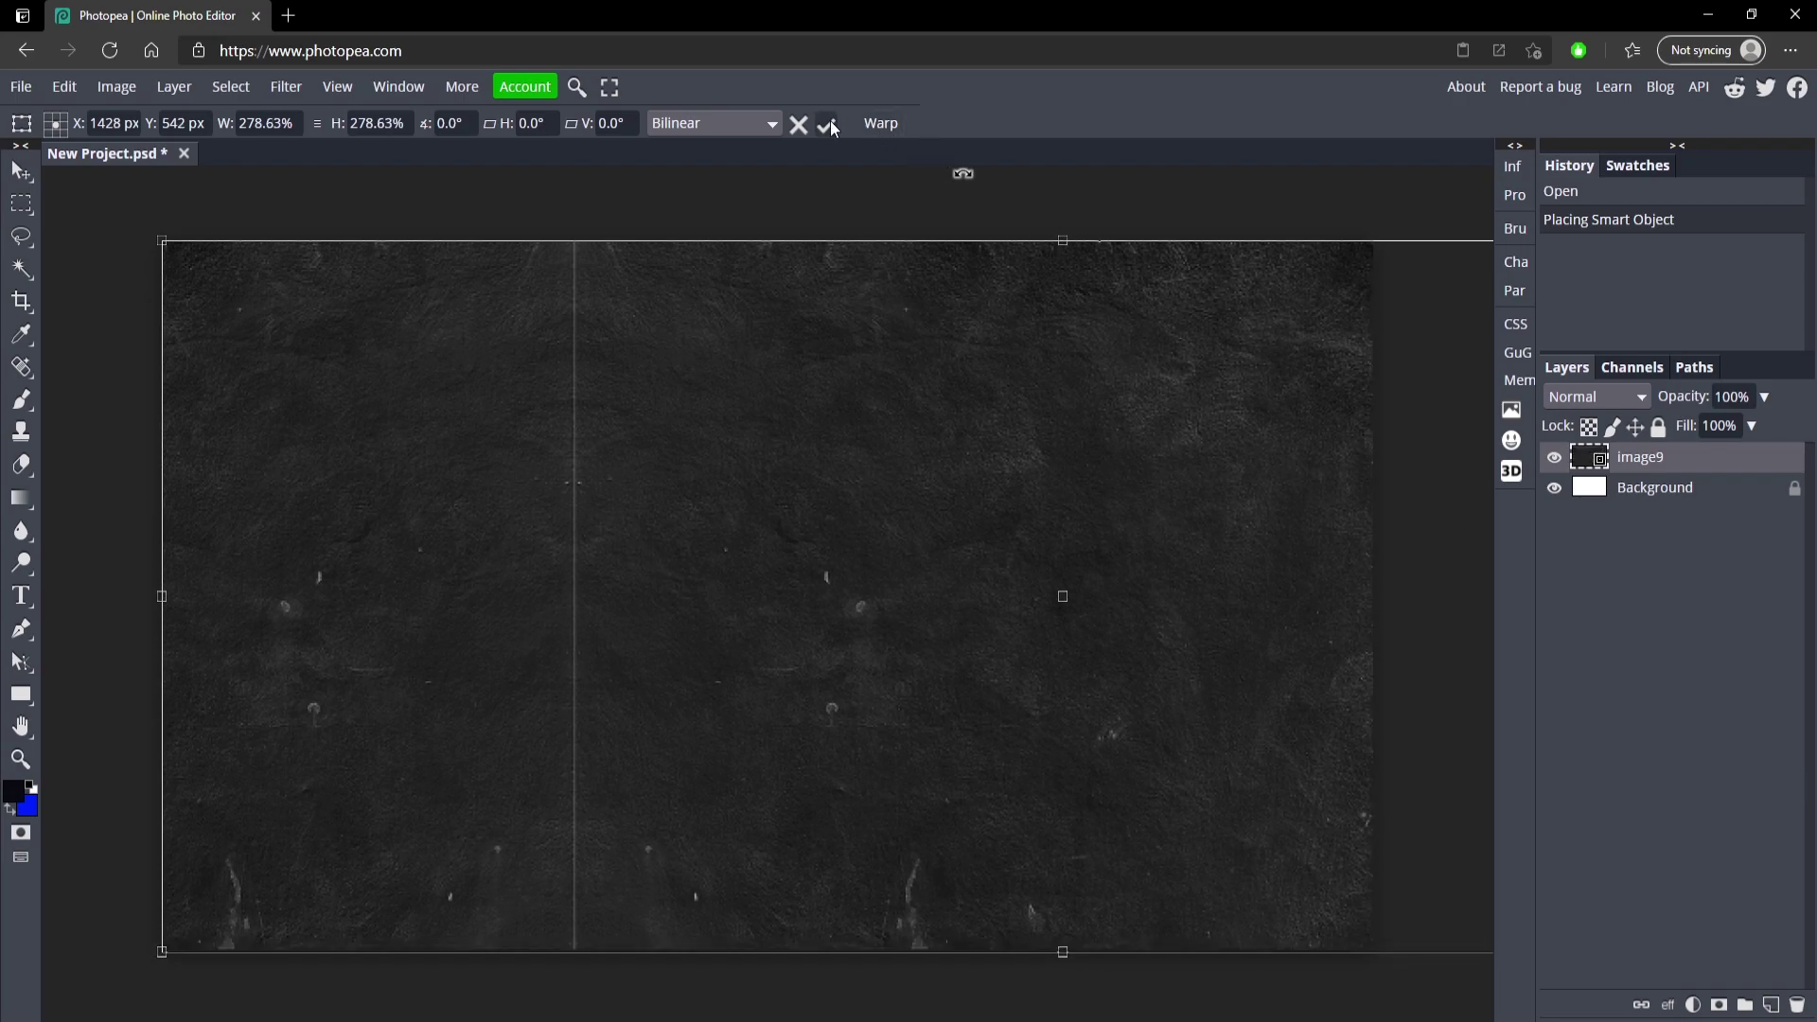
pyautogui.press('Return')
pyautogui.moveTo(1209, 741); pyautogui.dragTo(910, 737)
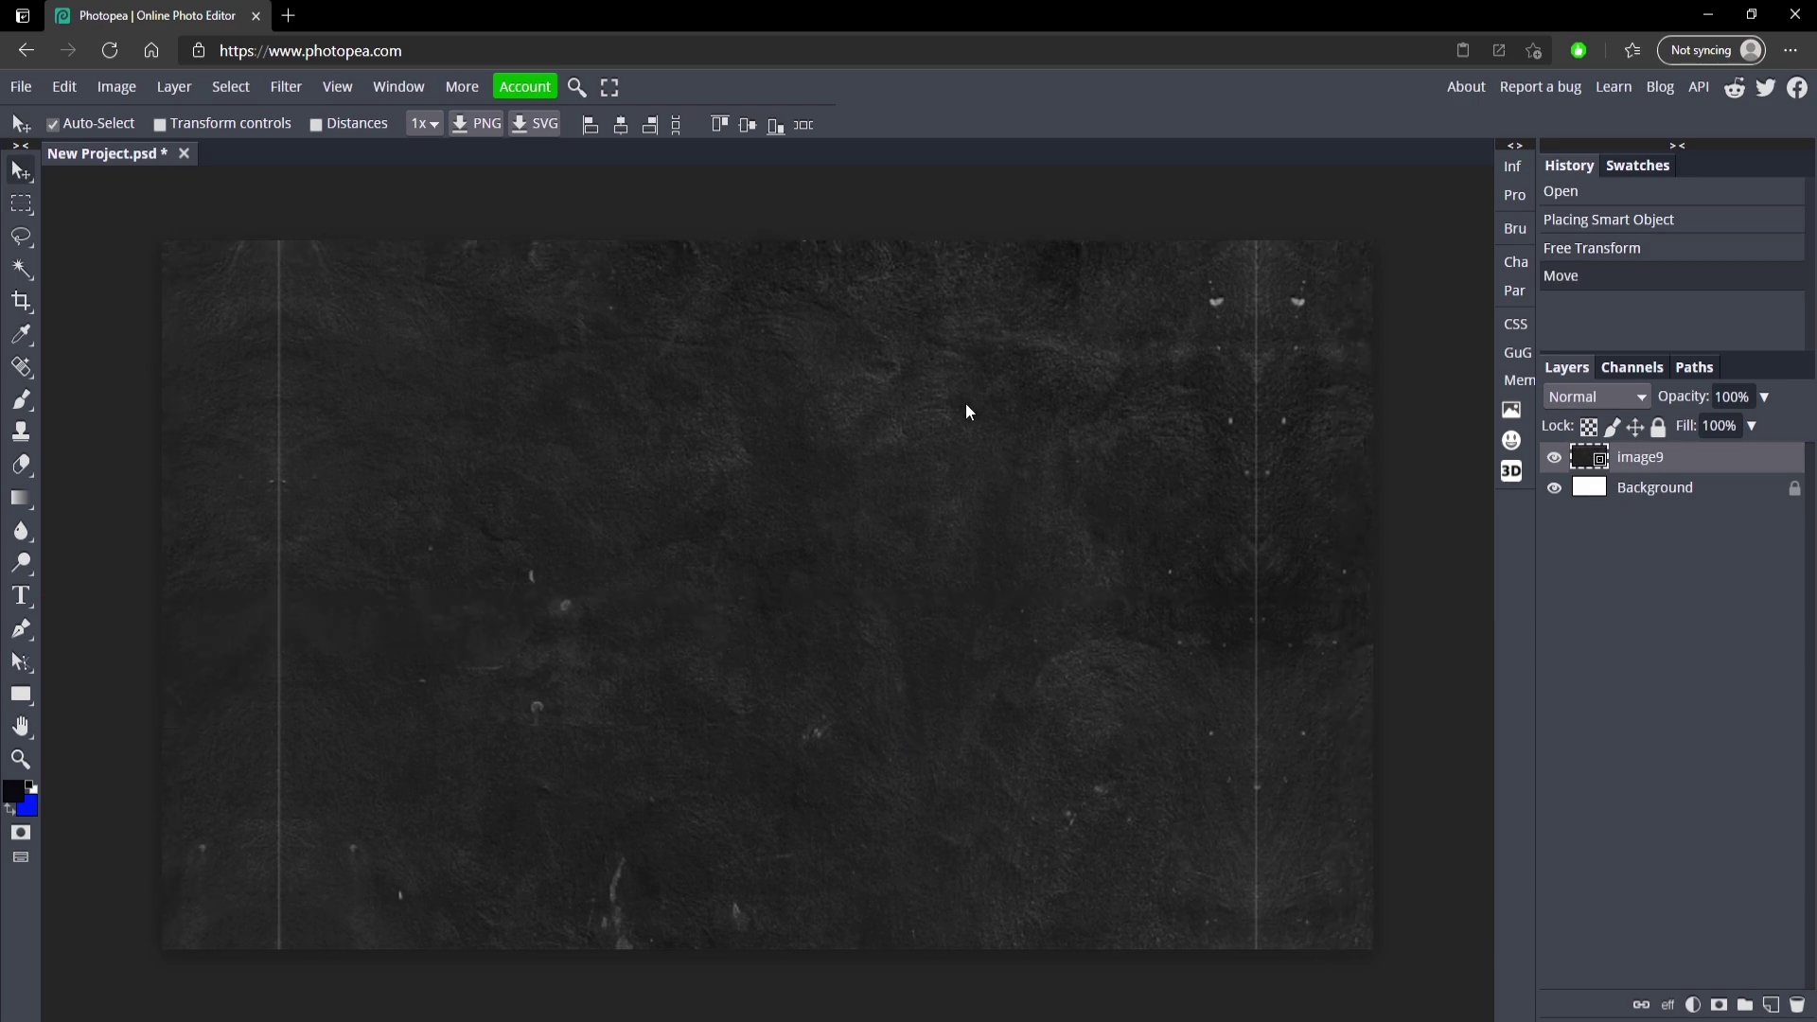
# Set up centre-aligned text in the Edo font
pyautogui.click(20, 596)
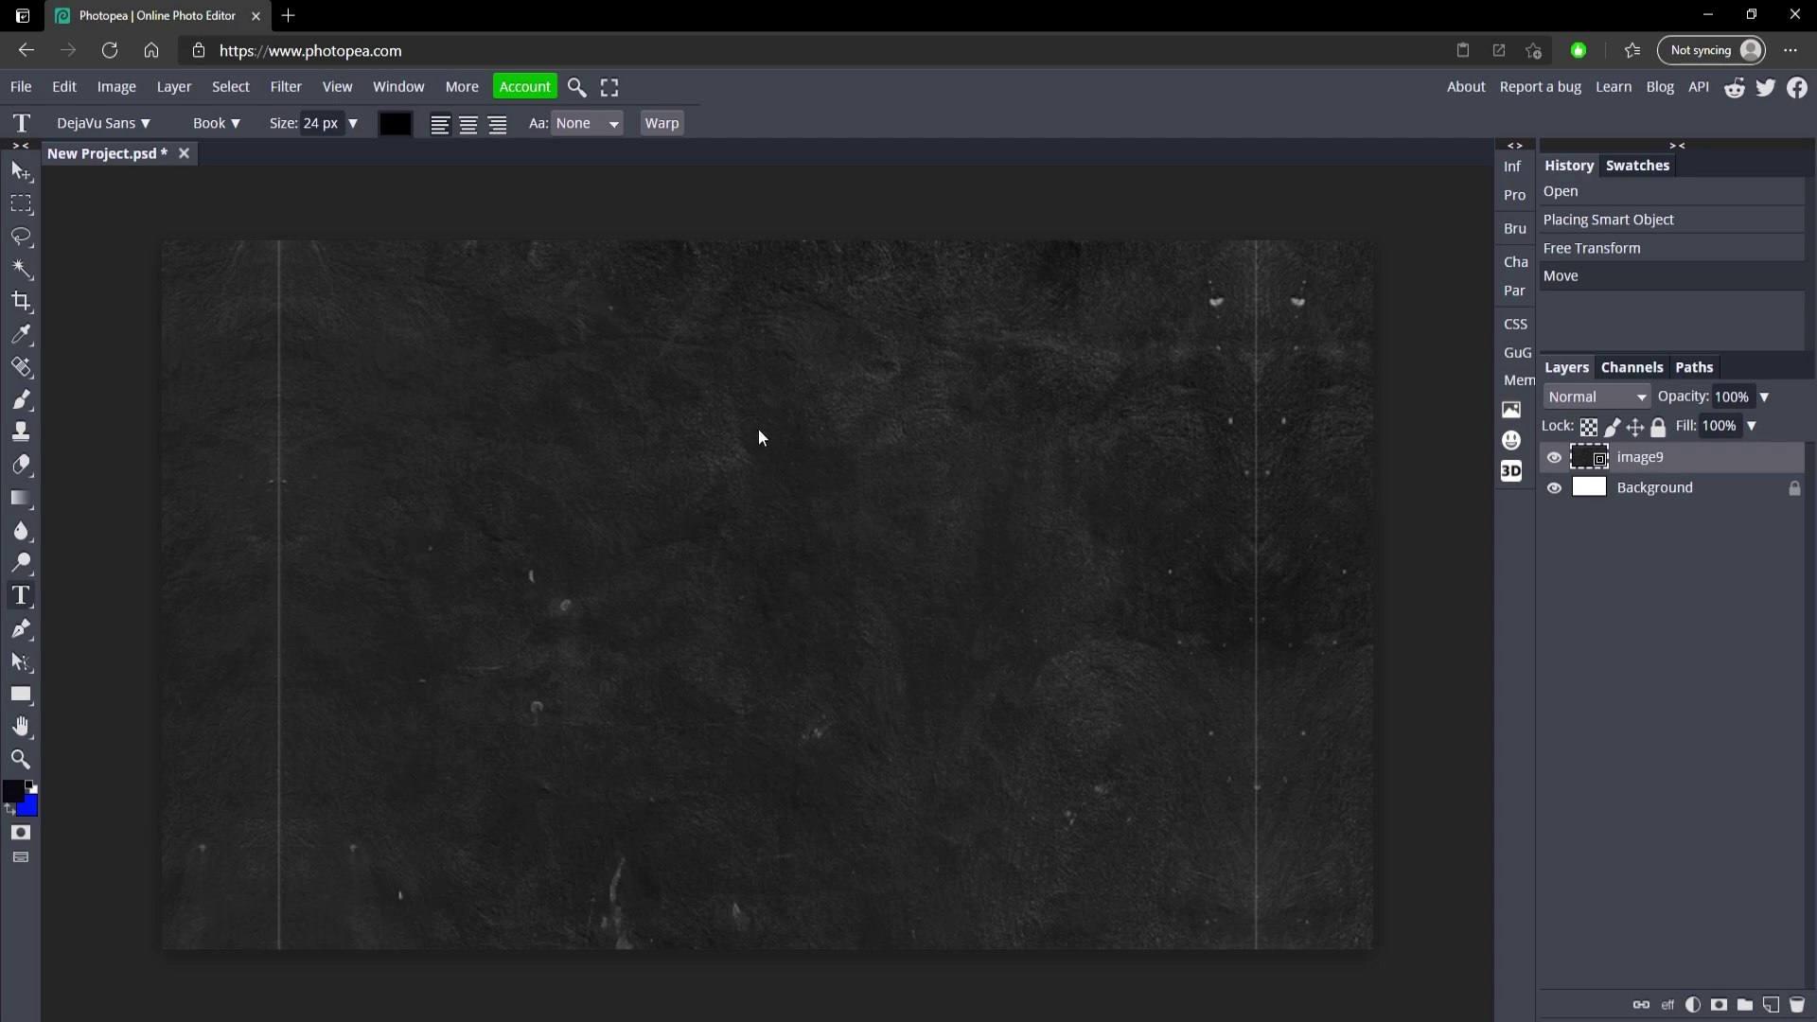
pyautogui.click(468, 125)
pyautogui.click(104, 124)
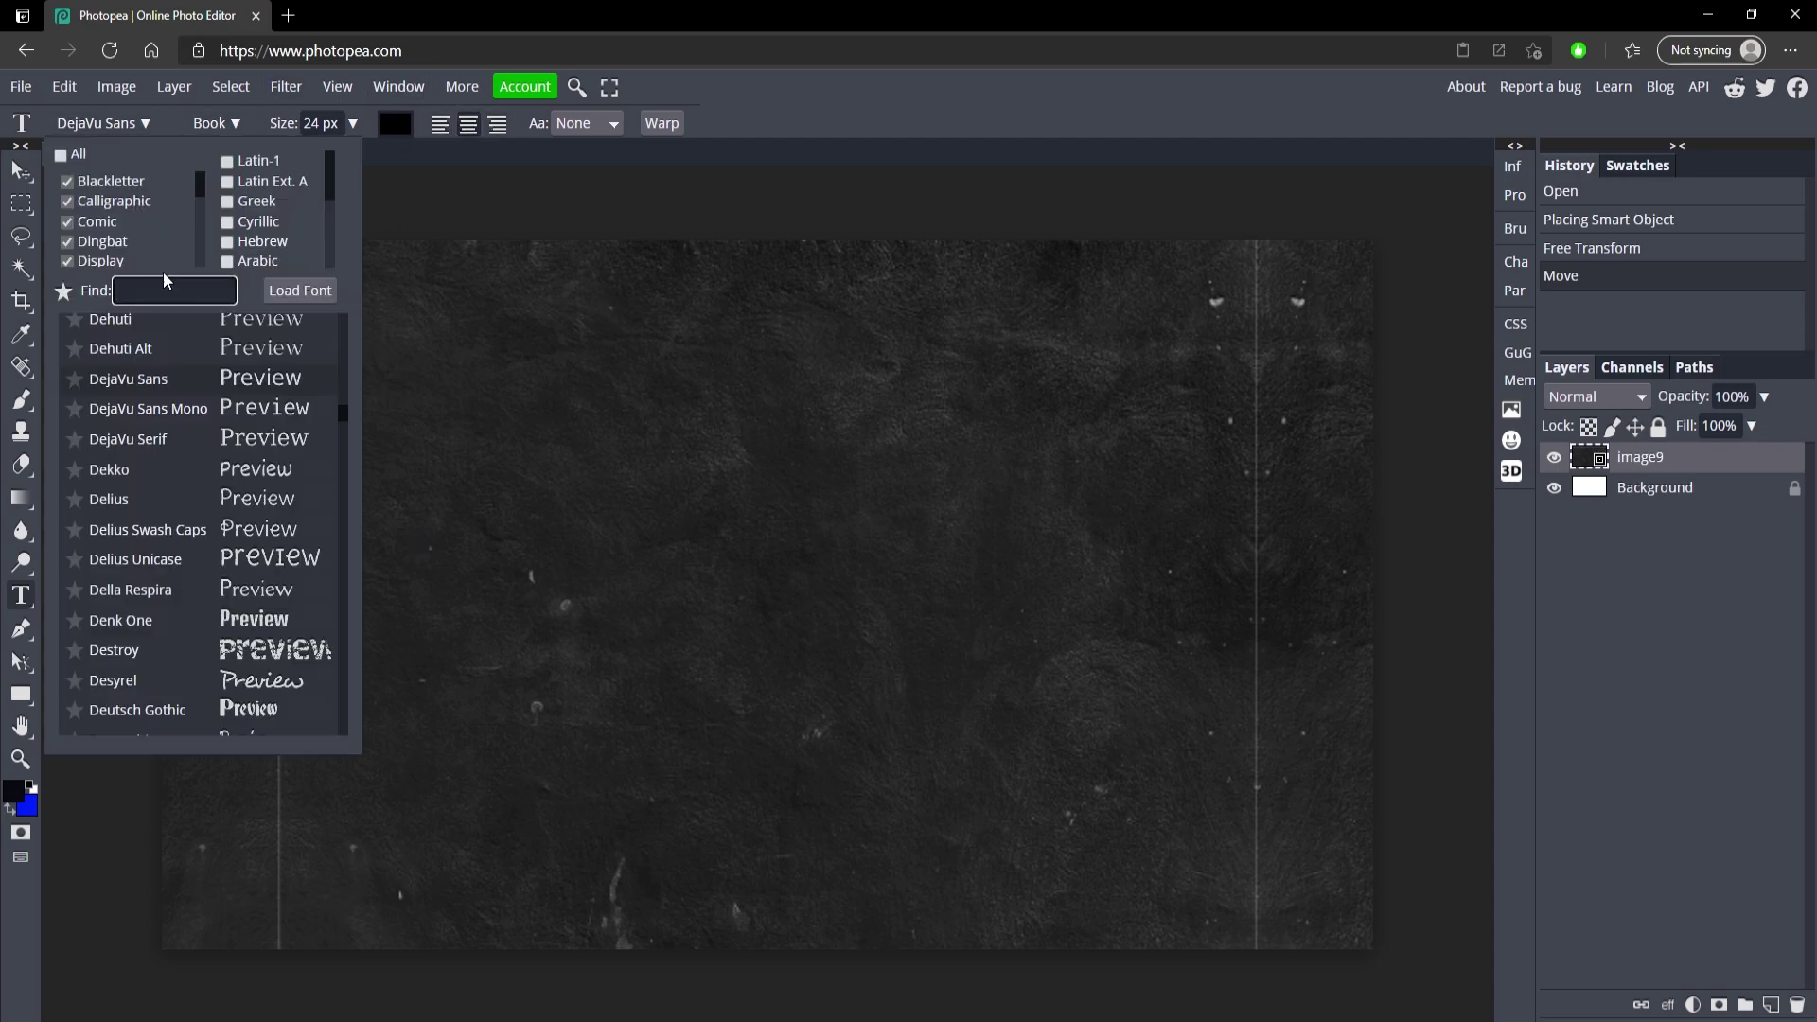
pyautogui.write('ed')
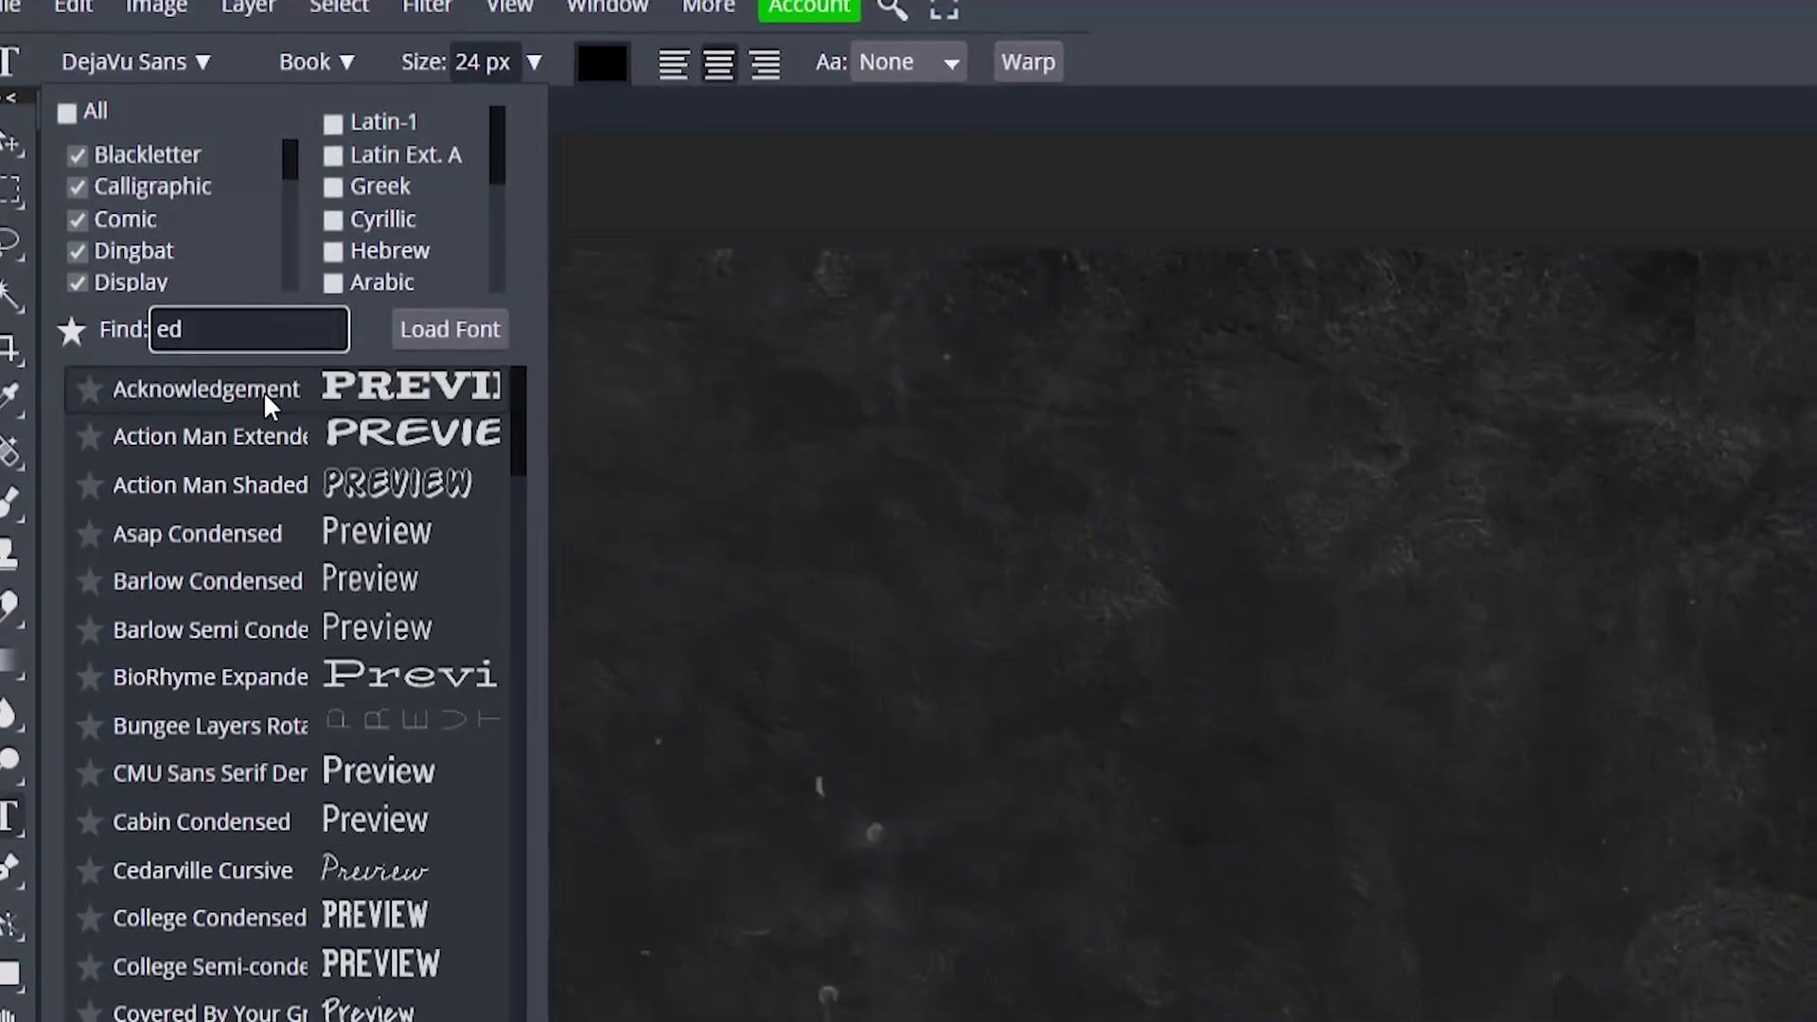
pyautogui.write('o')
pyautogui.click(288, 395)
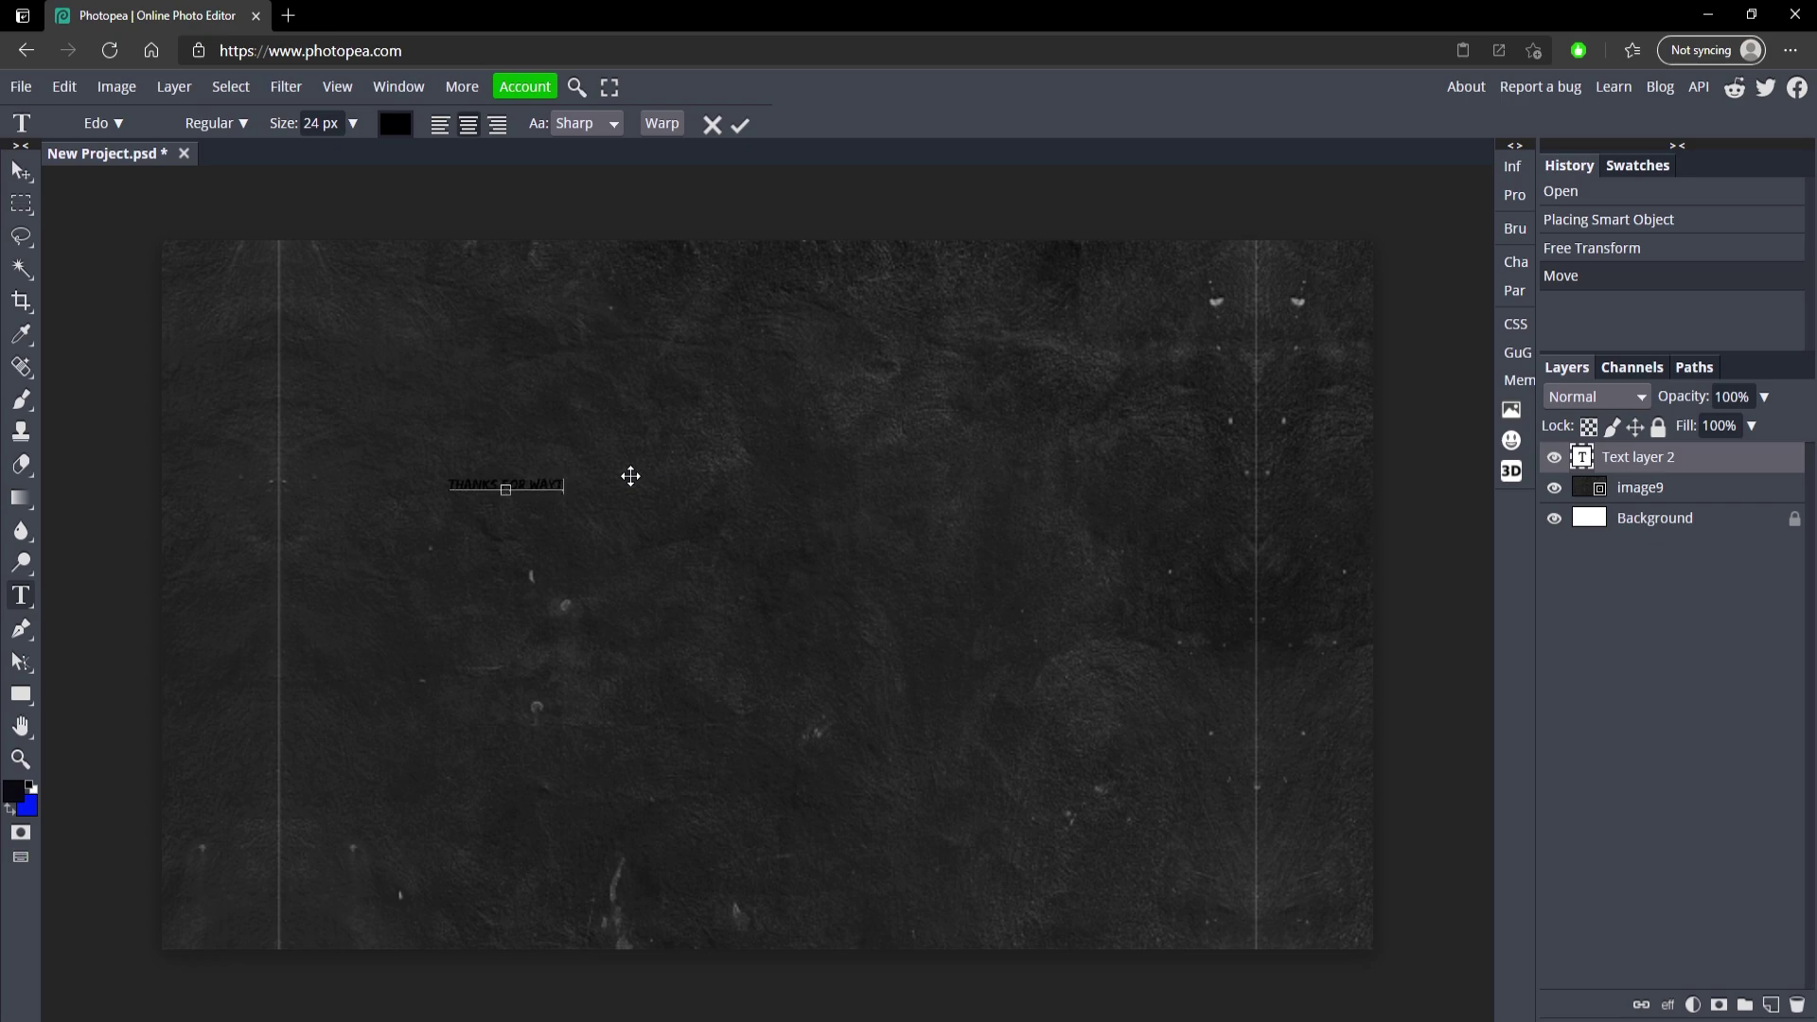
# Type the title THANKS FOR WATCHING at 150 px and move it right until fully visible
pyautogui.write('ING')
pyautogui.hotkey('ctrl', 'a')
pyautogui.click(358, 123)
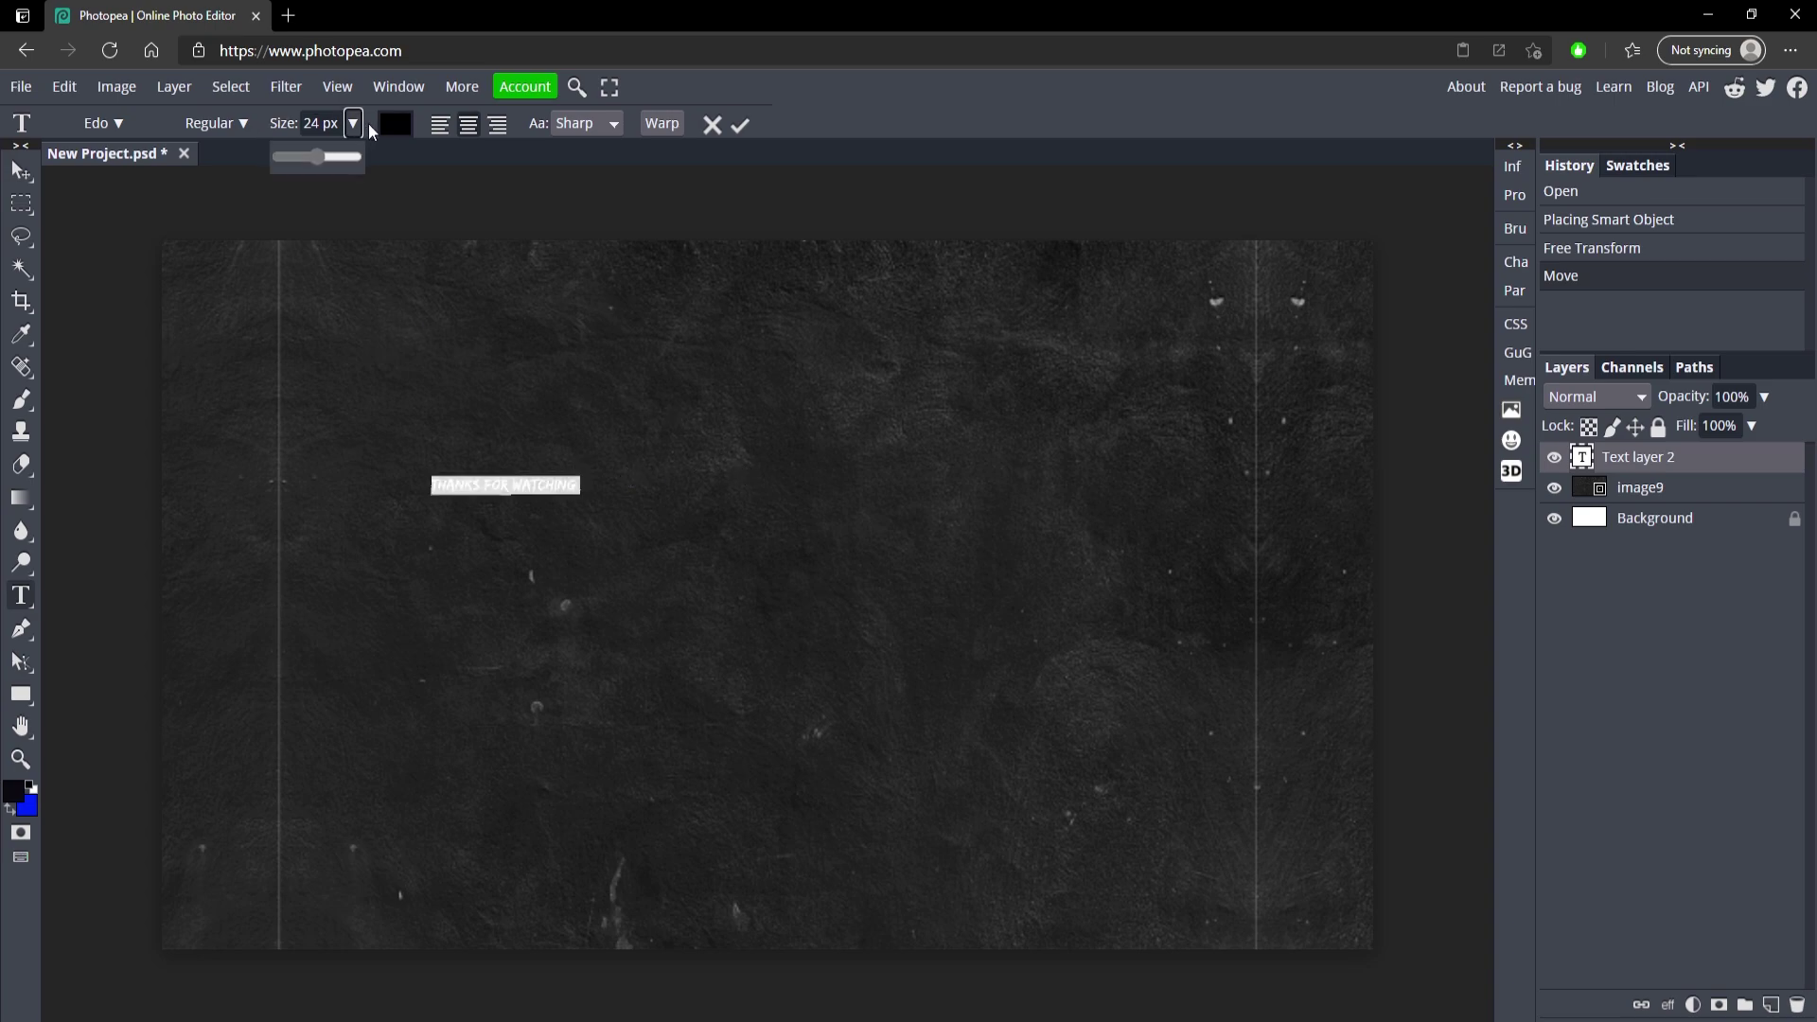
pyautogui.moveTo(309, 156); pyautogui.dragTo(670, 134)
pyautogui.click(739, 126)
pyautogui.press('v')
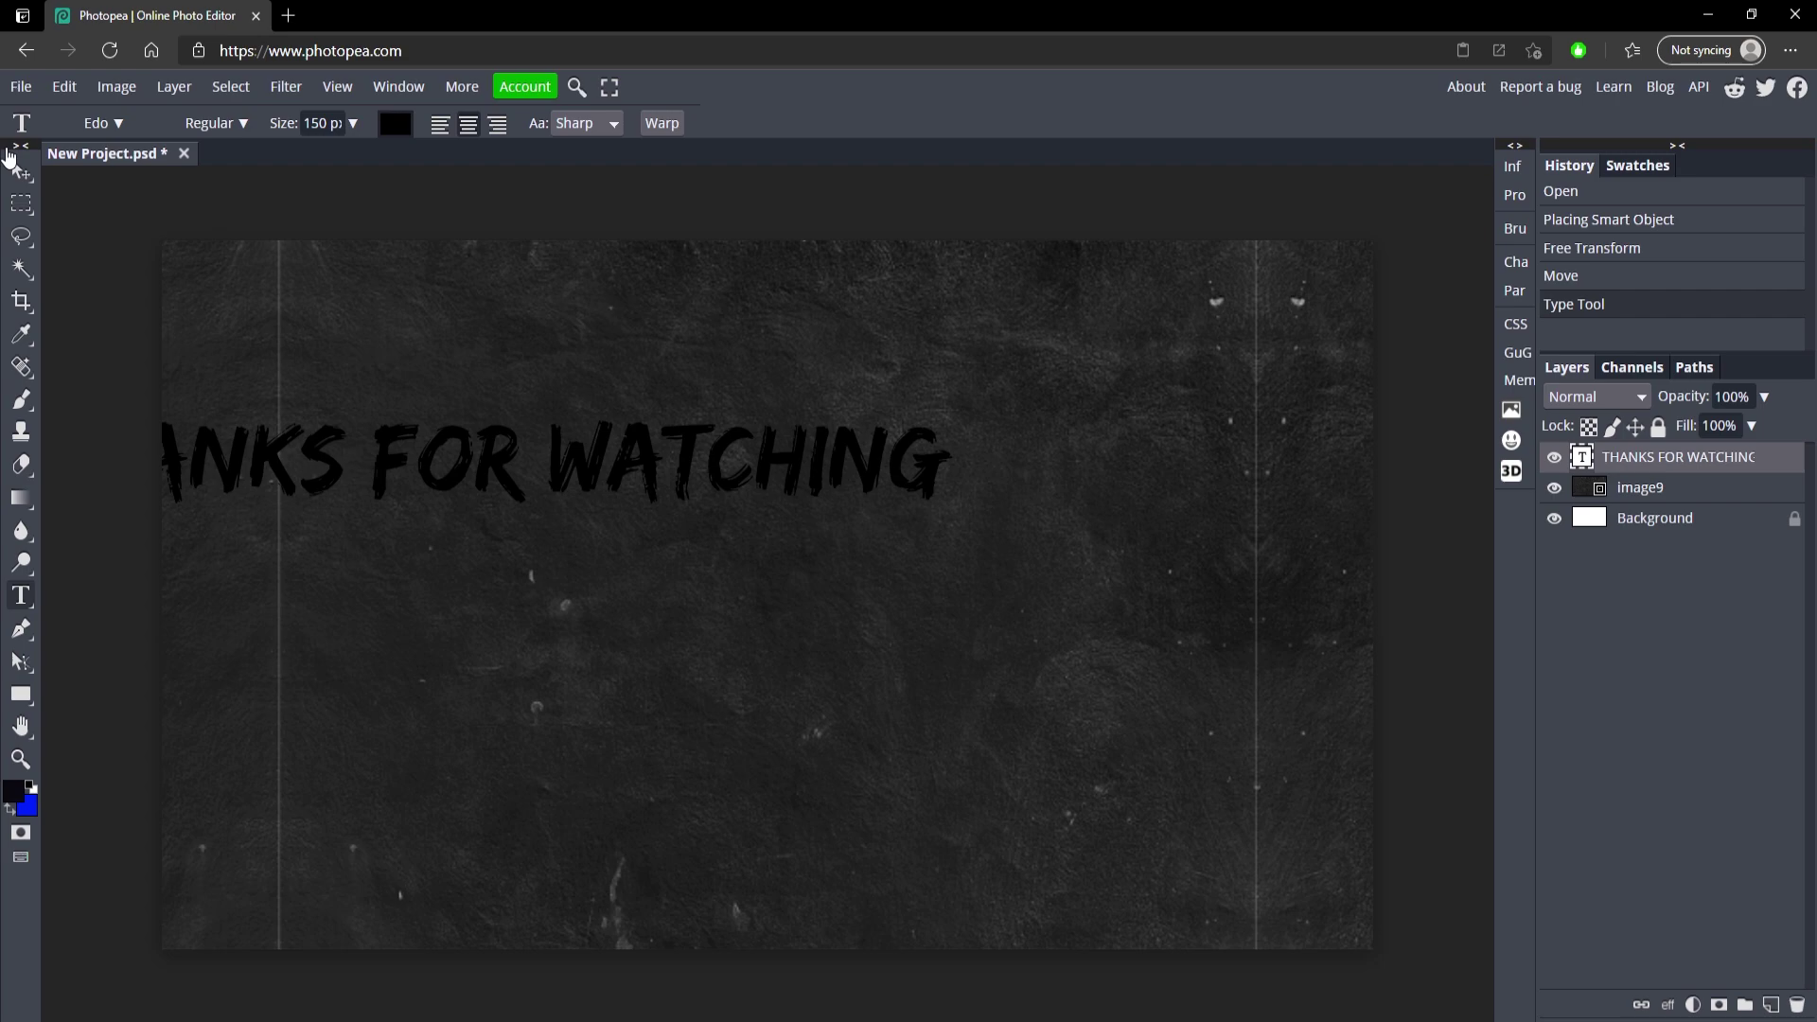
pyautogui.moveTo(685, 445); pyautogui.dragTo(963, 434)
# Enlarge the title text to 200 px
pyautogui.doubleClick(963, 435)
pyautogui.hotkey('ctrl', 'a')
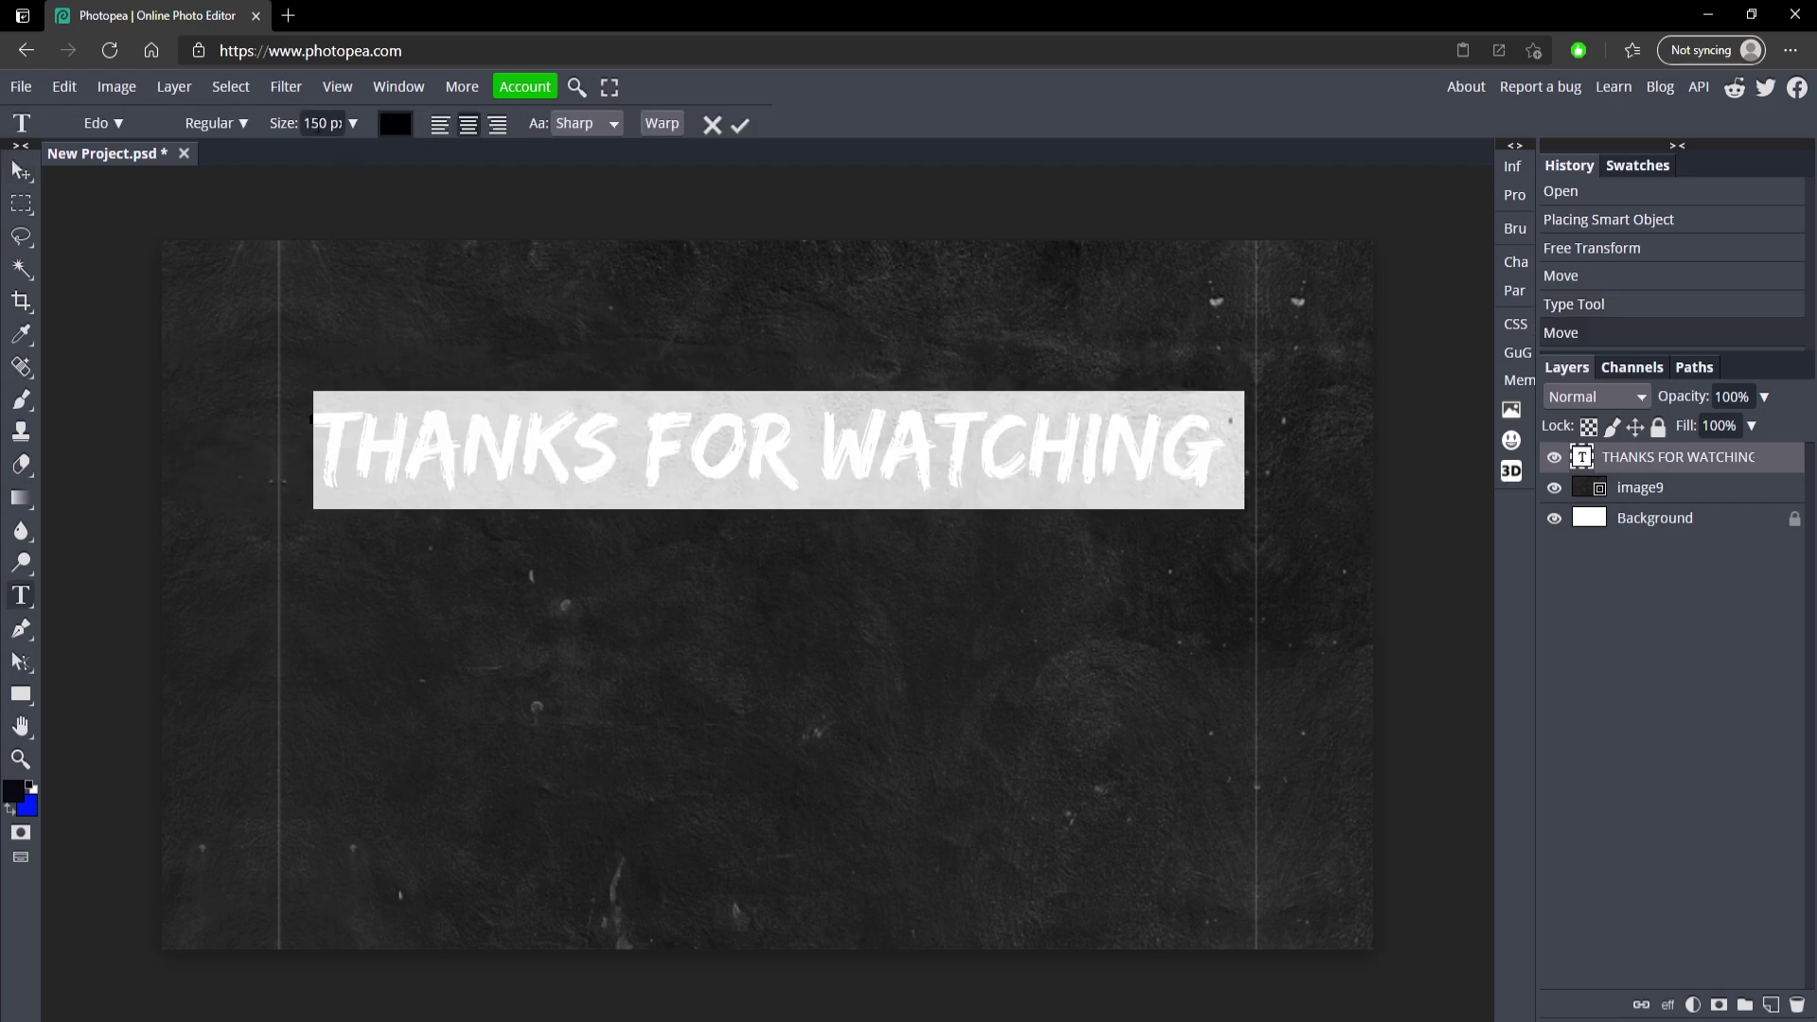
pyautogui.moveTo(303, 123); pyautogui.dragTo(320, 123)
pyautogui.write('20')
pyautogui.press('Return')
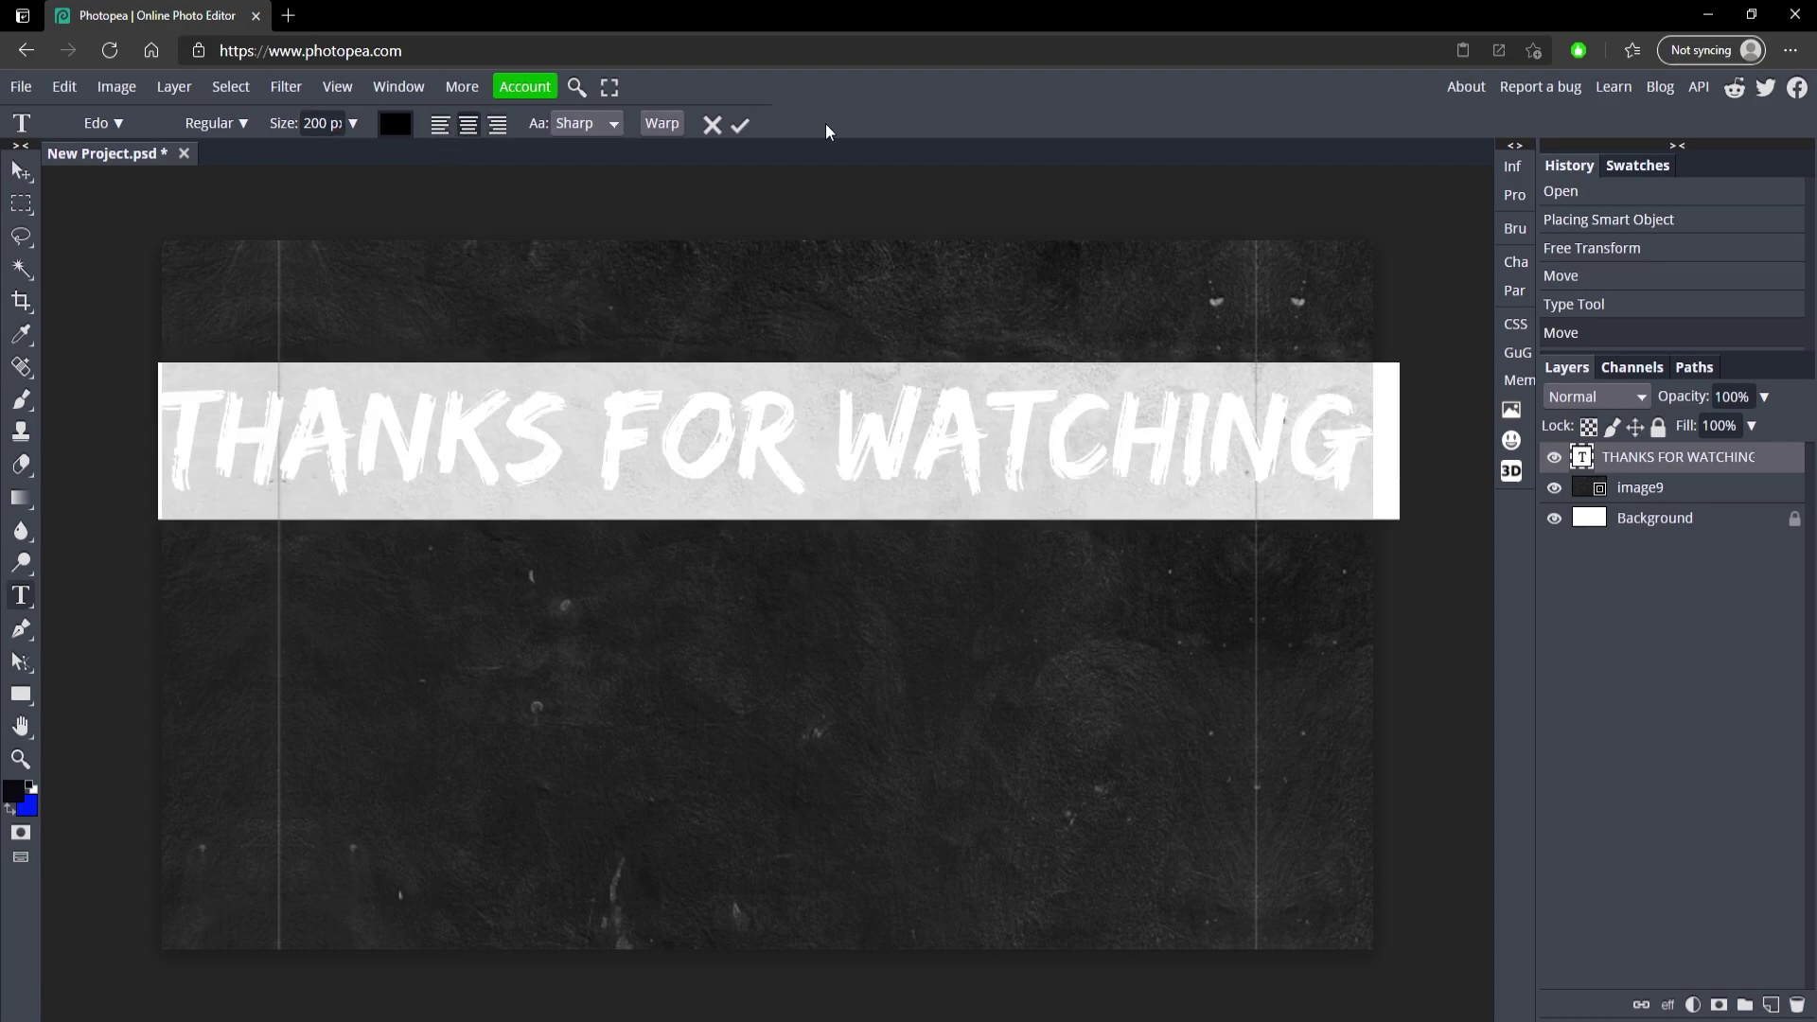
pyautogui.click(738, 124)
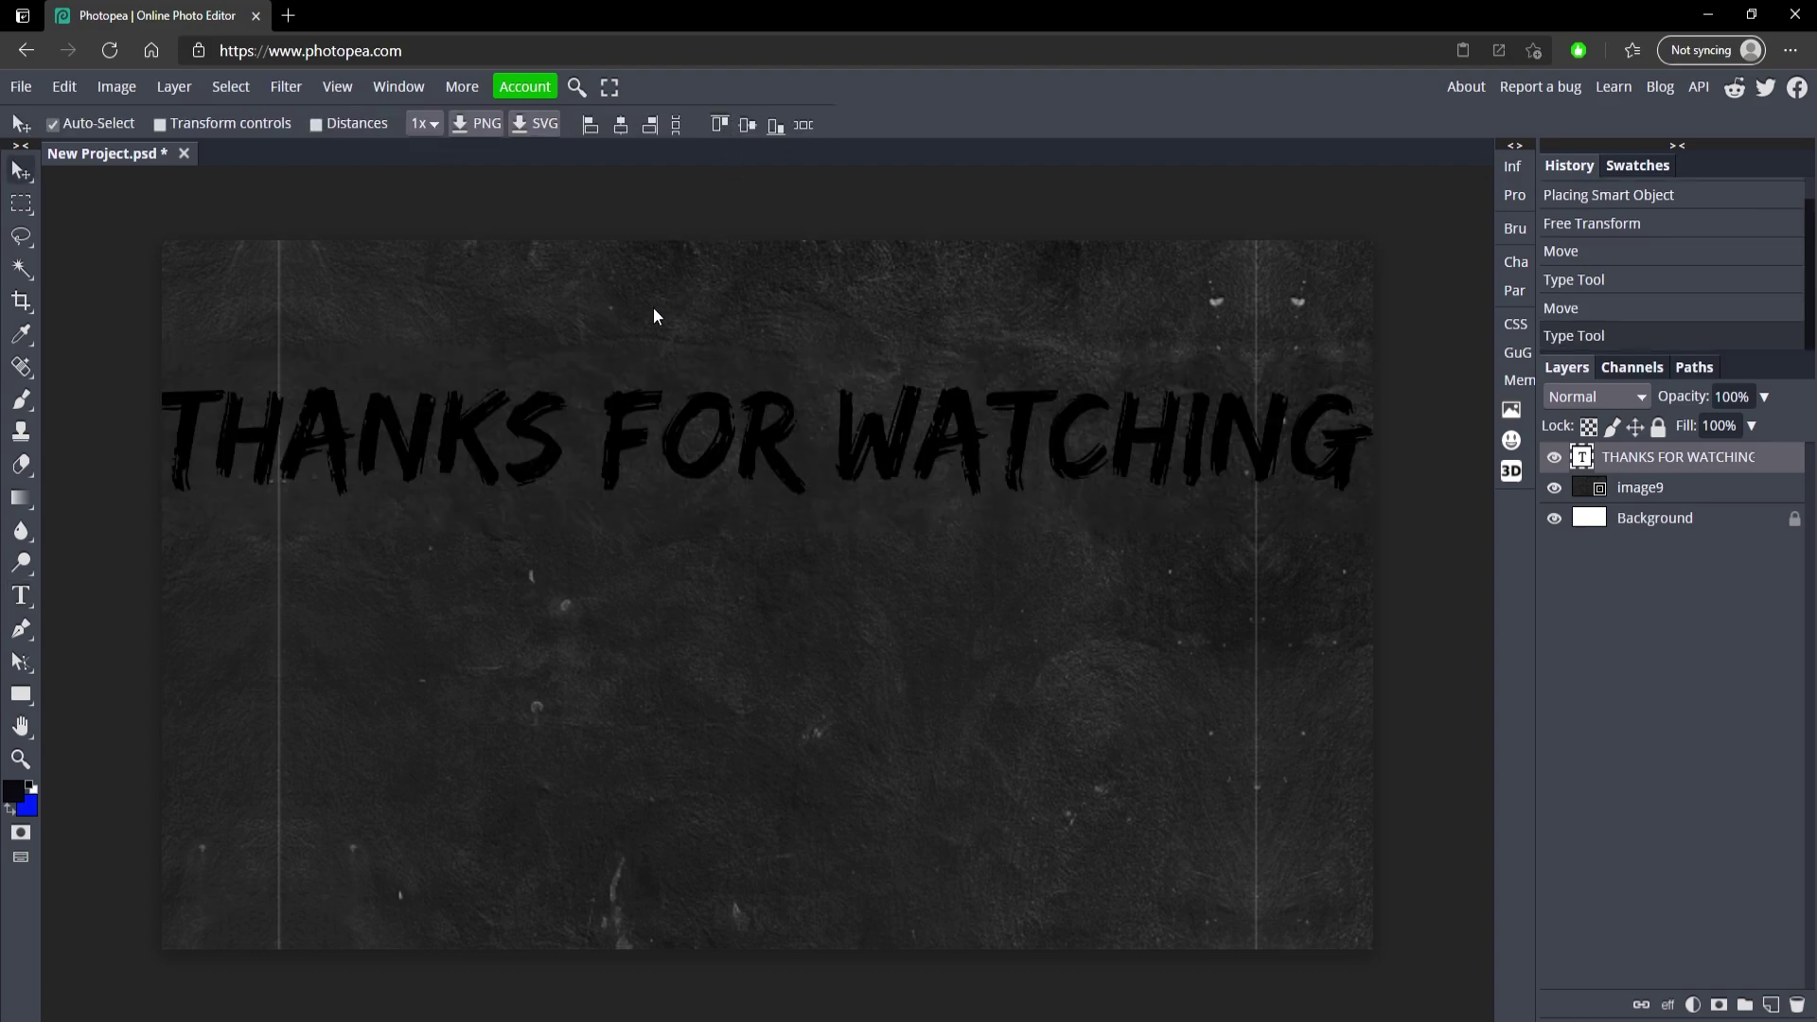
# Scale the title down to about 86% and move it up and left
pyautogui.hotkey('ctrl', 't')
pyautogui.moveTo(148, 383); pyautogui.dragTo(324, 399)
pyautogui.moveTo(634, 454); pyautogui.dragTo(551, 409)
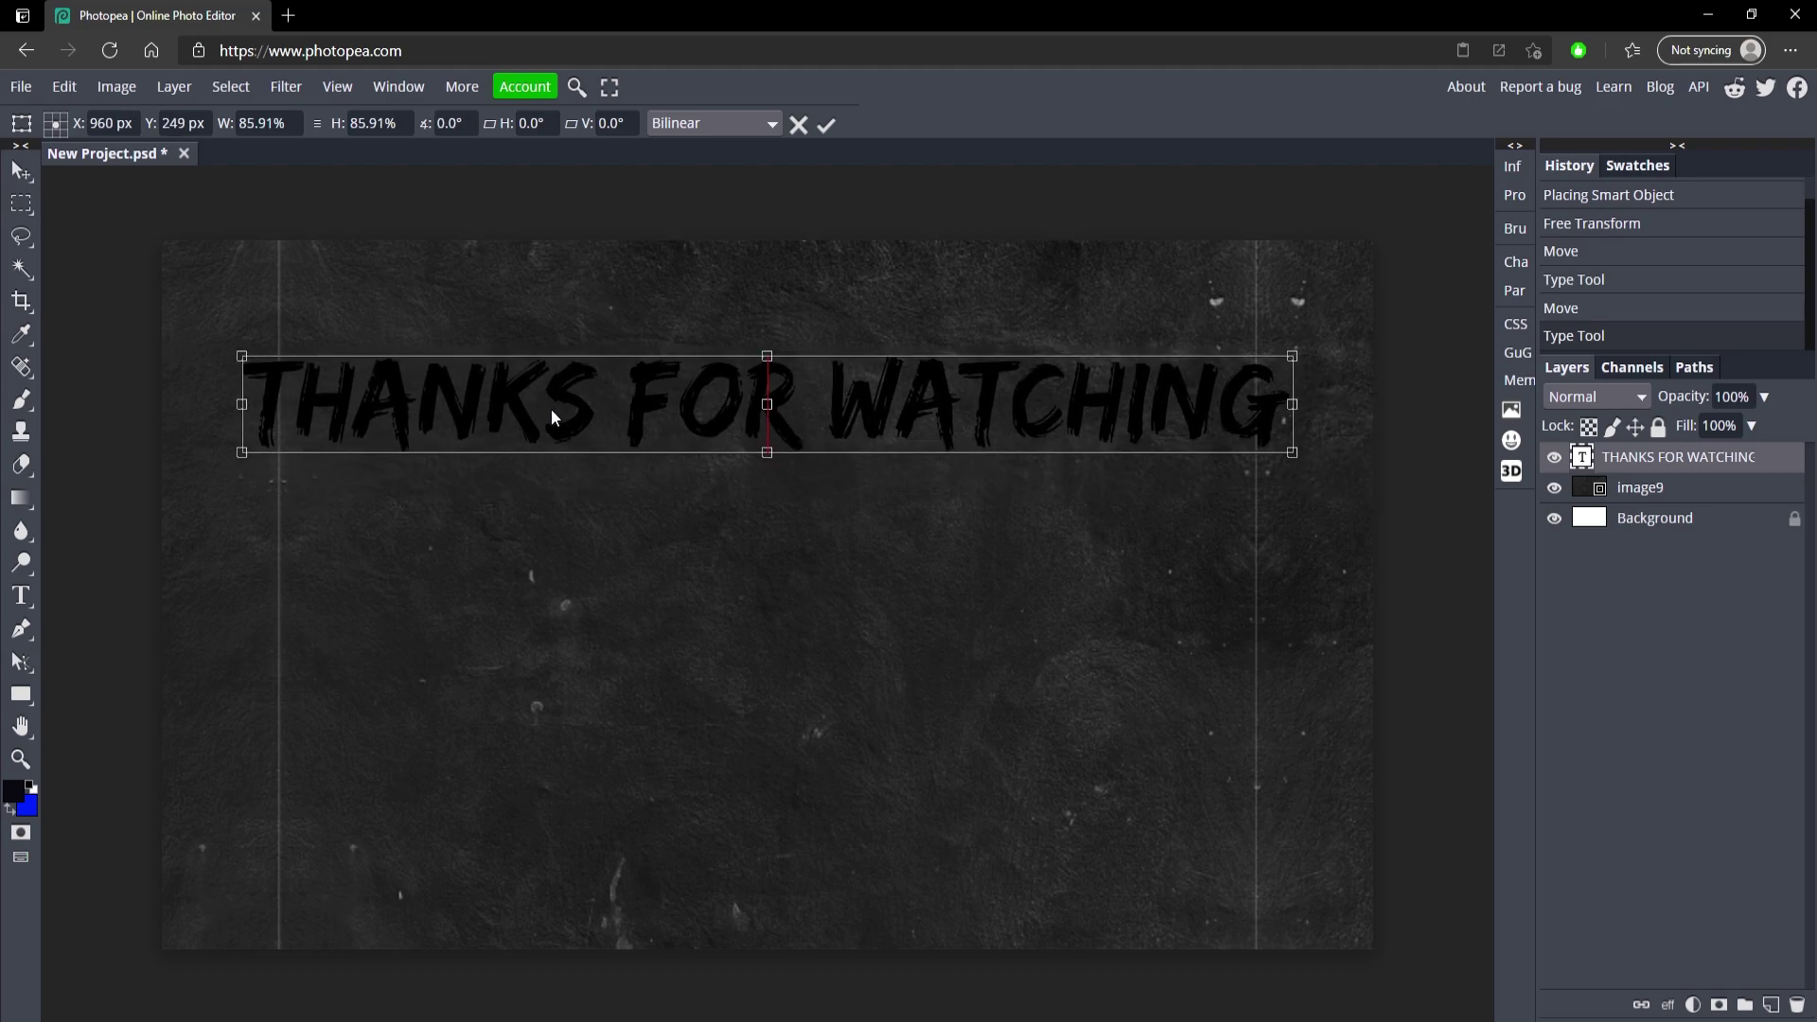
pyautogui.press('Return')
pyautogui.doubleClick(465, 374)
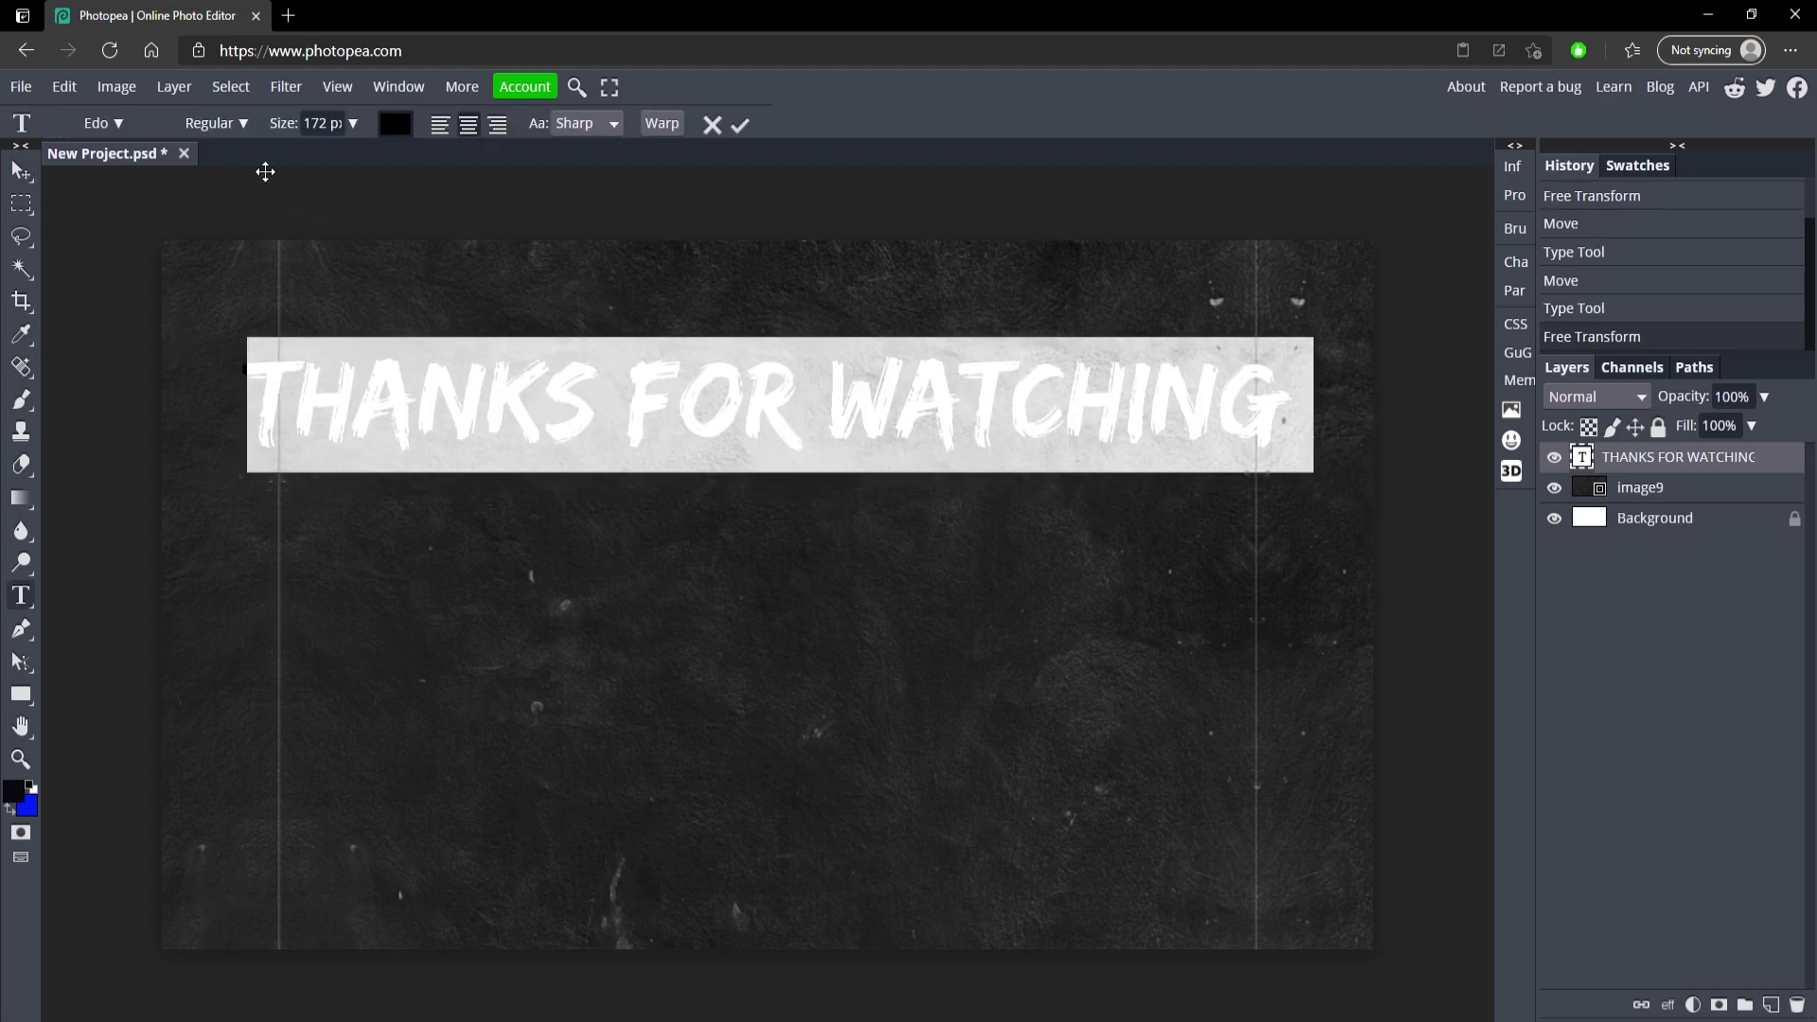
# Apply an Arc warp with 9% bend to the title and lower it slightly
pyautogui.click(317, 123)
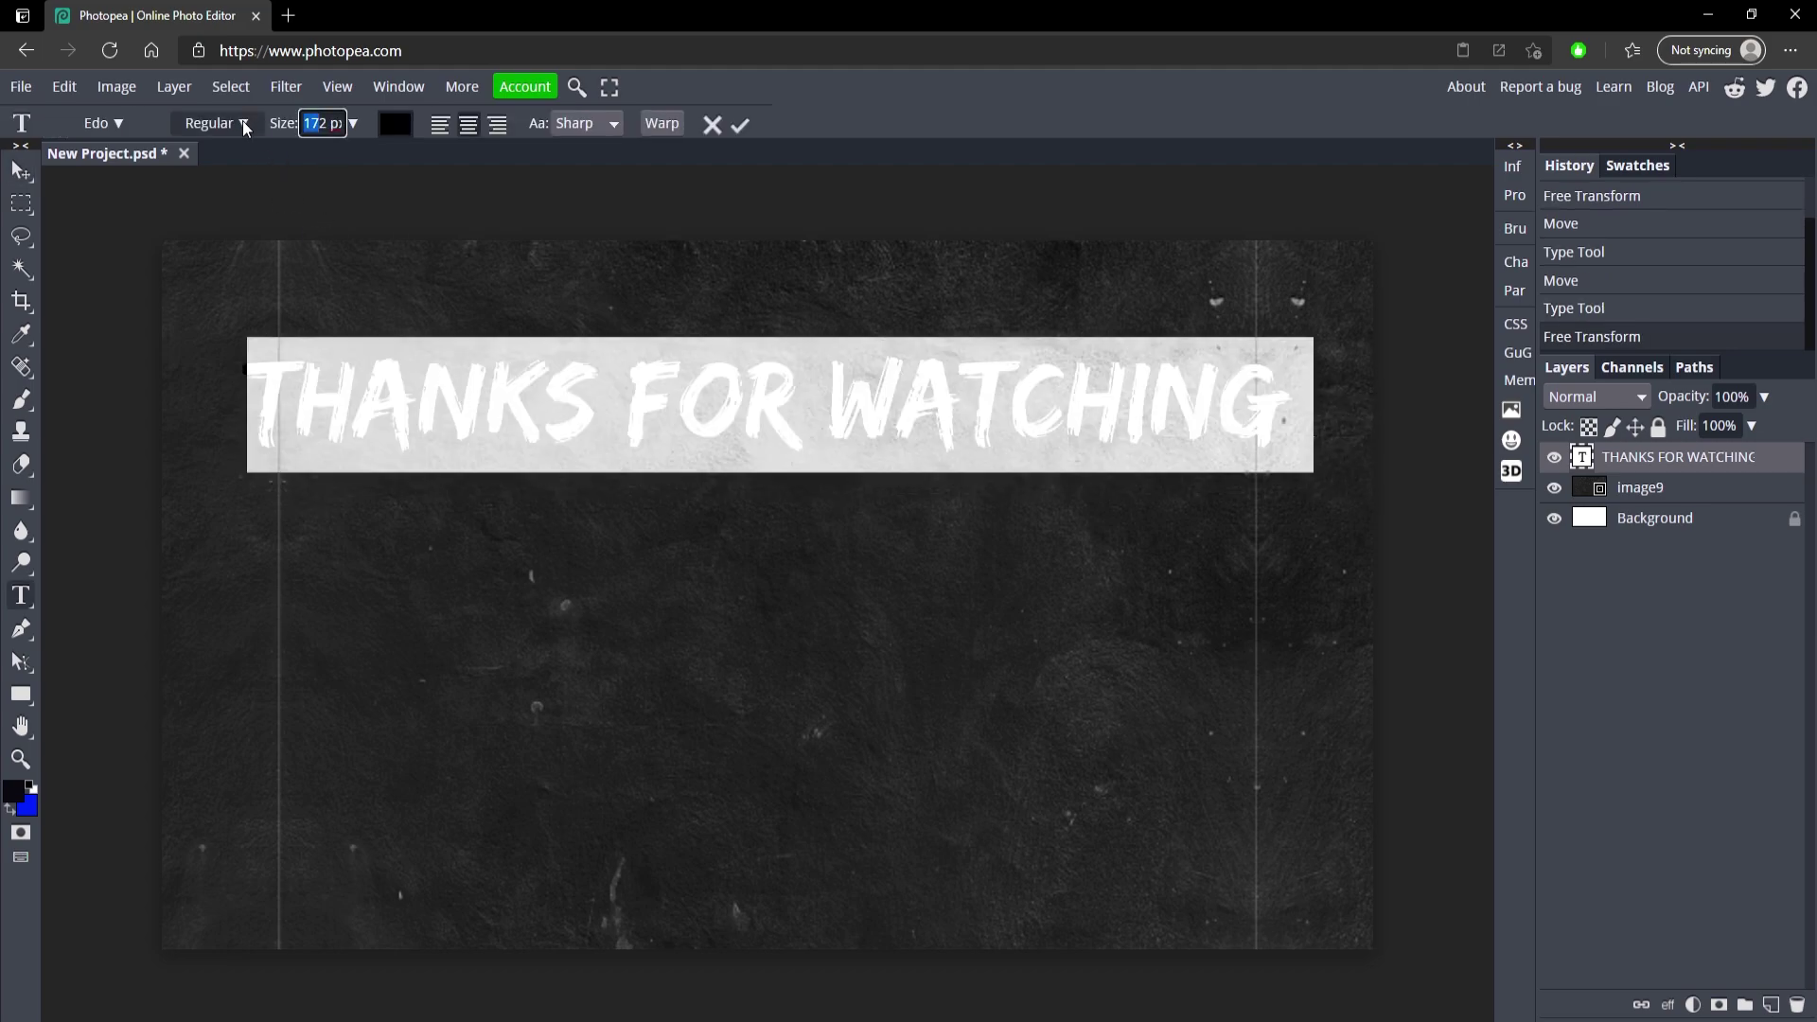
pyautogui.click(663, 126)
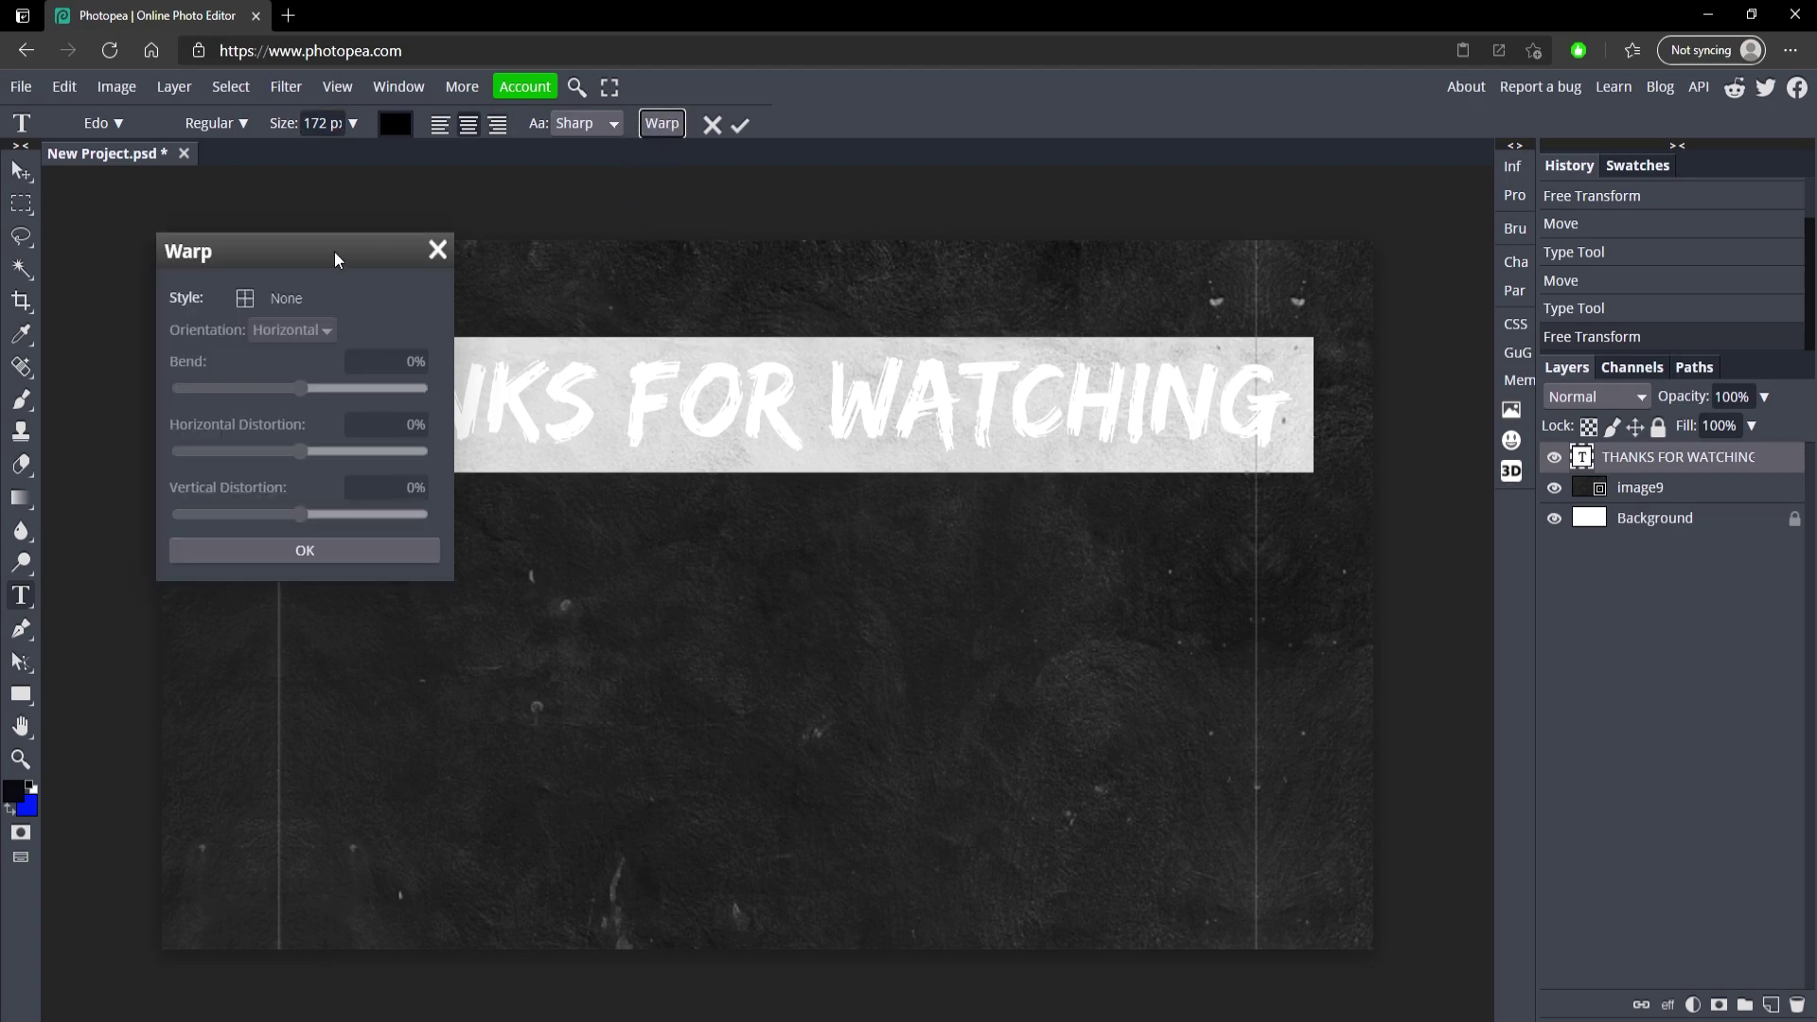
pyautogui.click(278, 295)
pyautogui.click(282, 364)
pyautogui.click(313, 388)
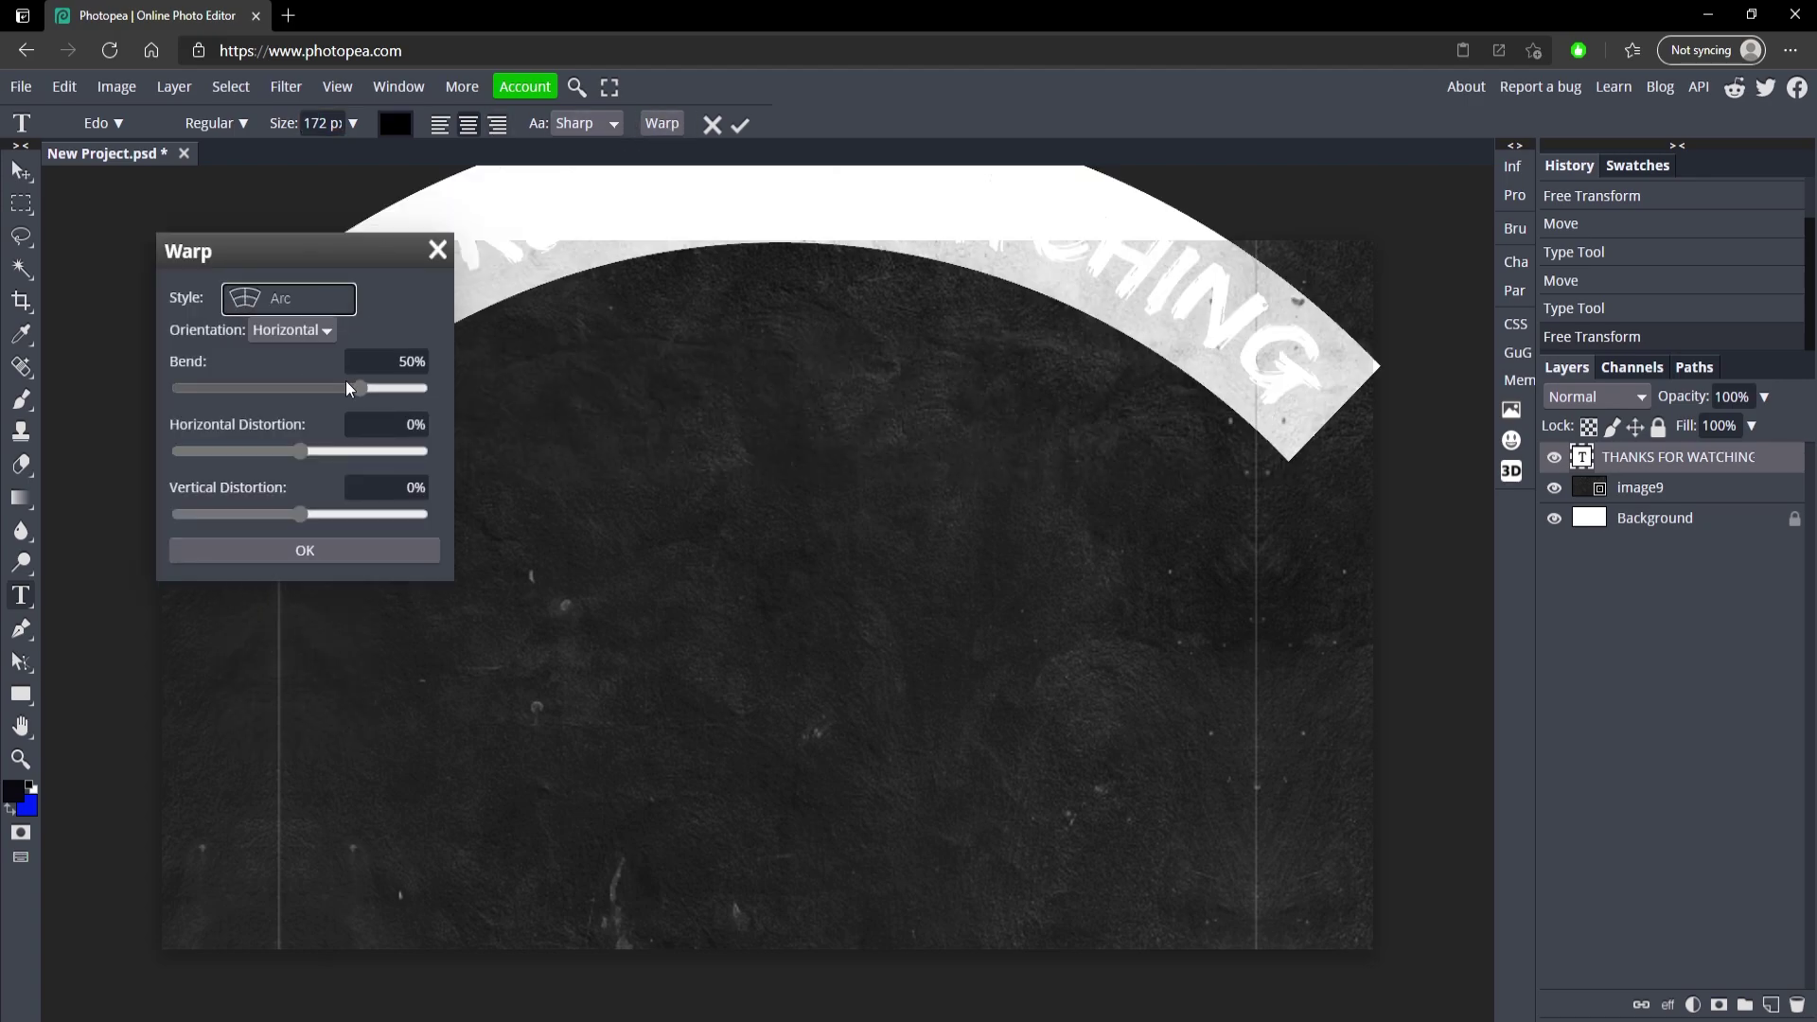
pyautogui.moveTo(316, 402); pyautogui.dragTo(313, 404)
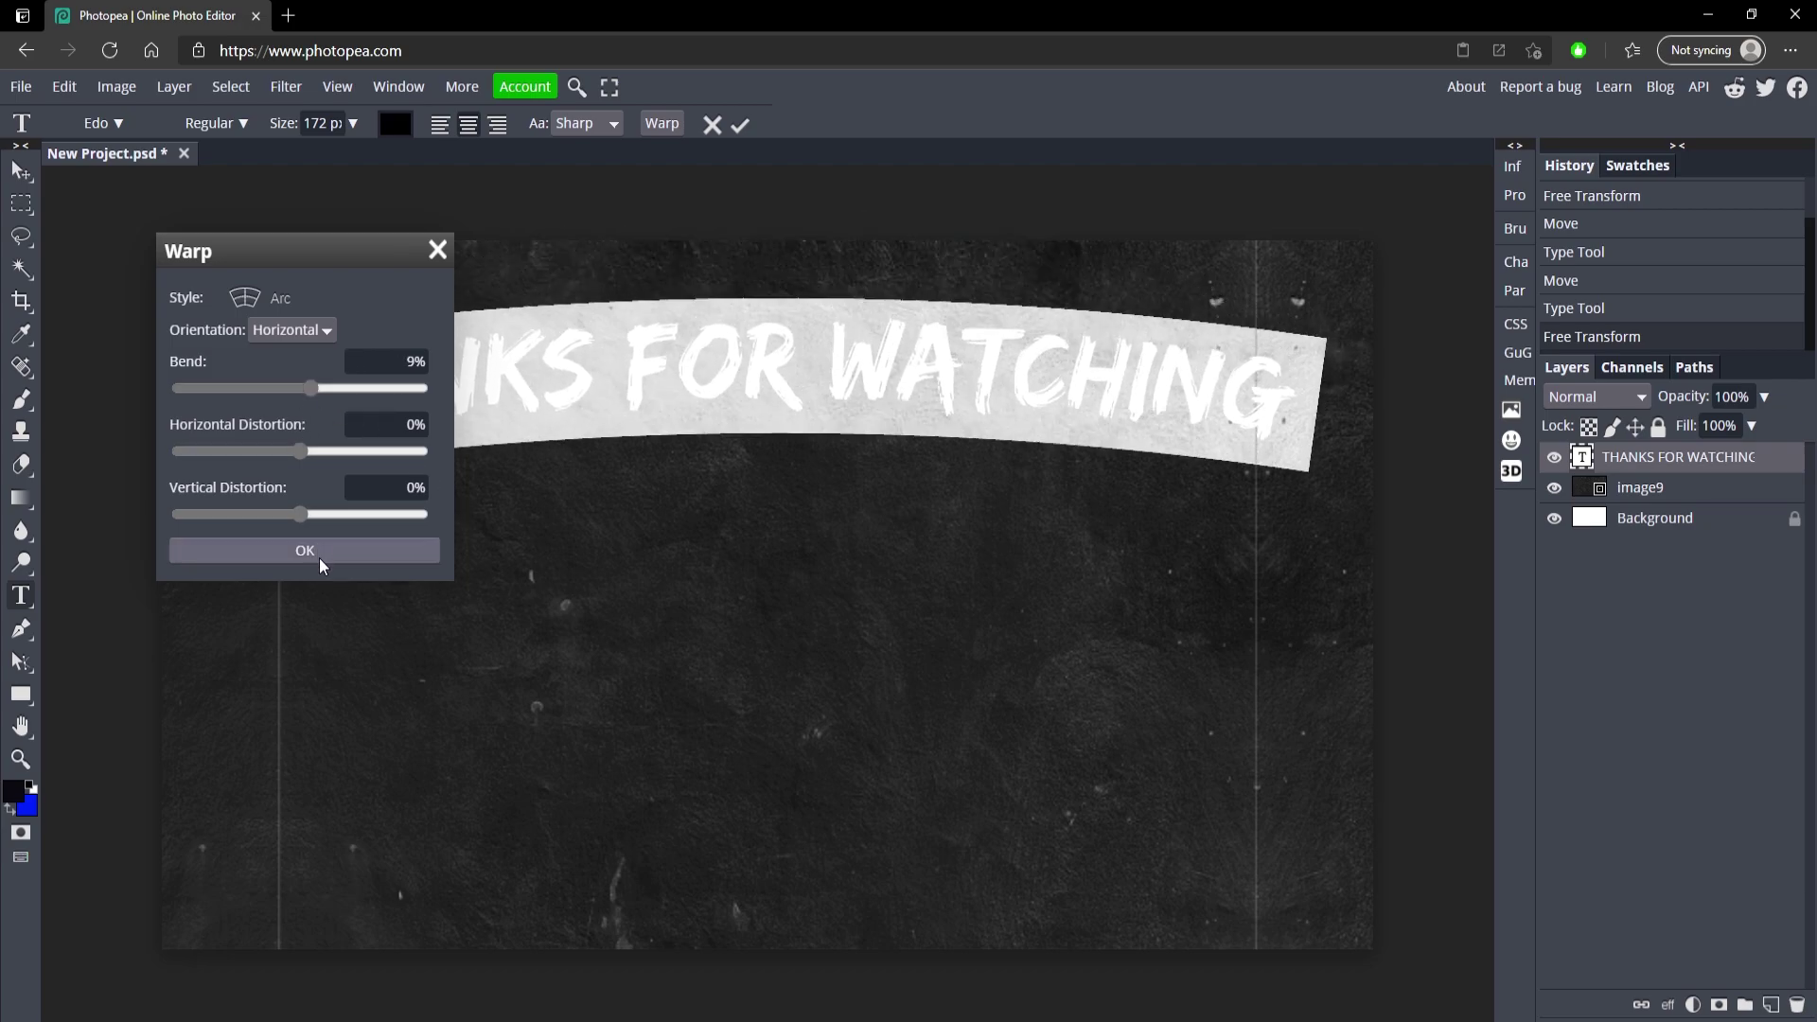
pyautogui.click(288, 554)
pyautogui.click(740, 124)
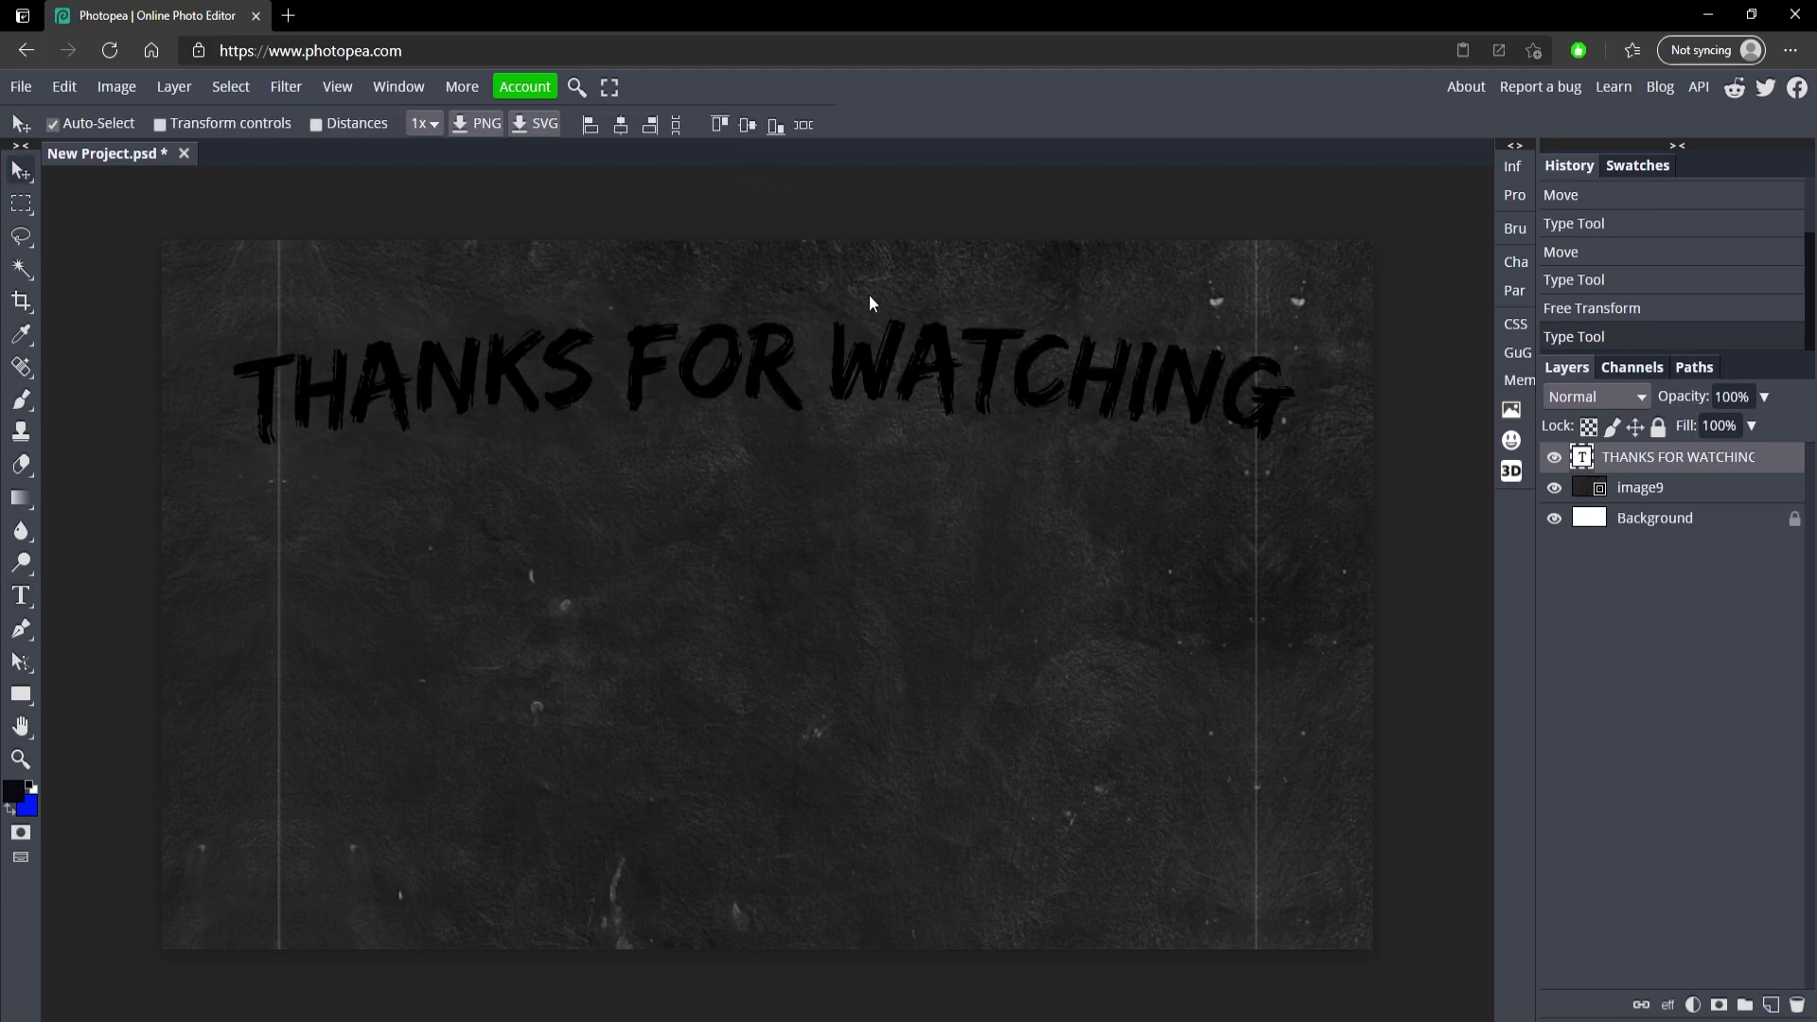
pyautogui.moveTo(883, 362); pyautogui.dragTo(887, 382)
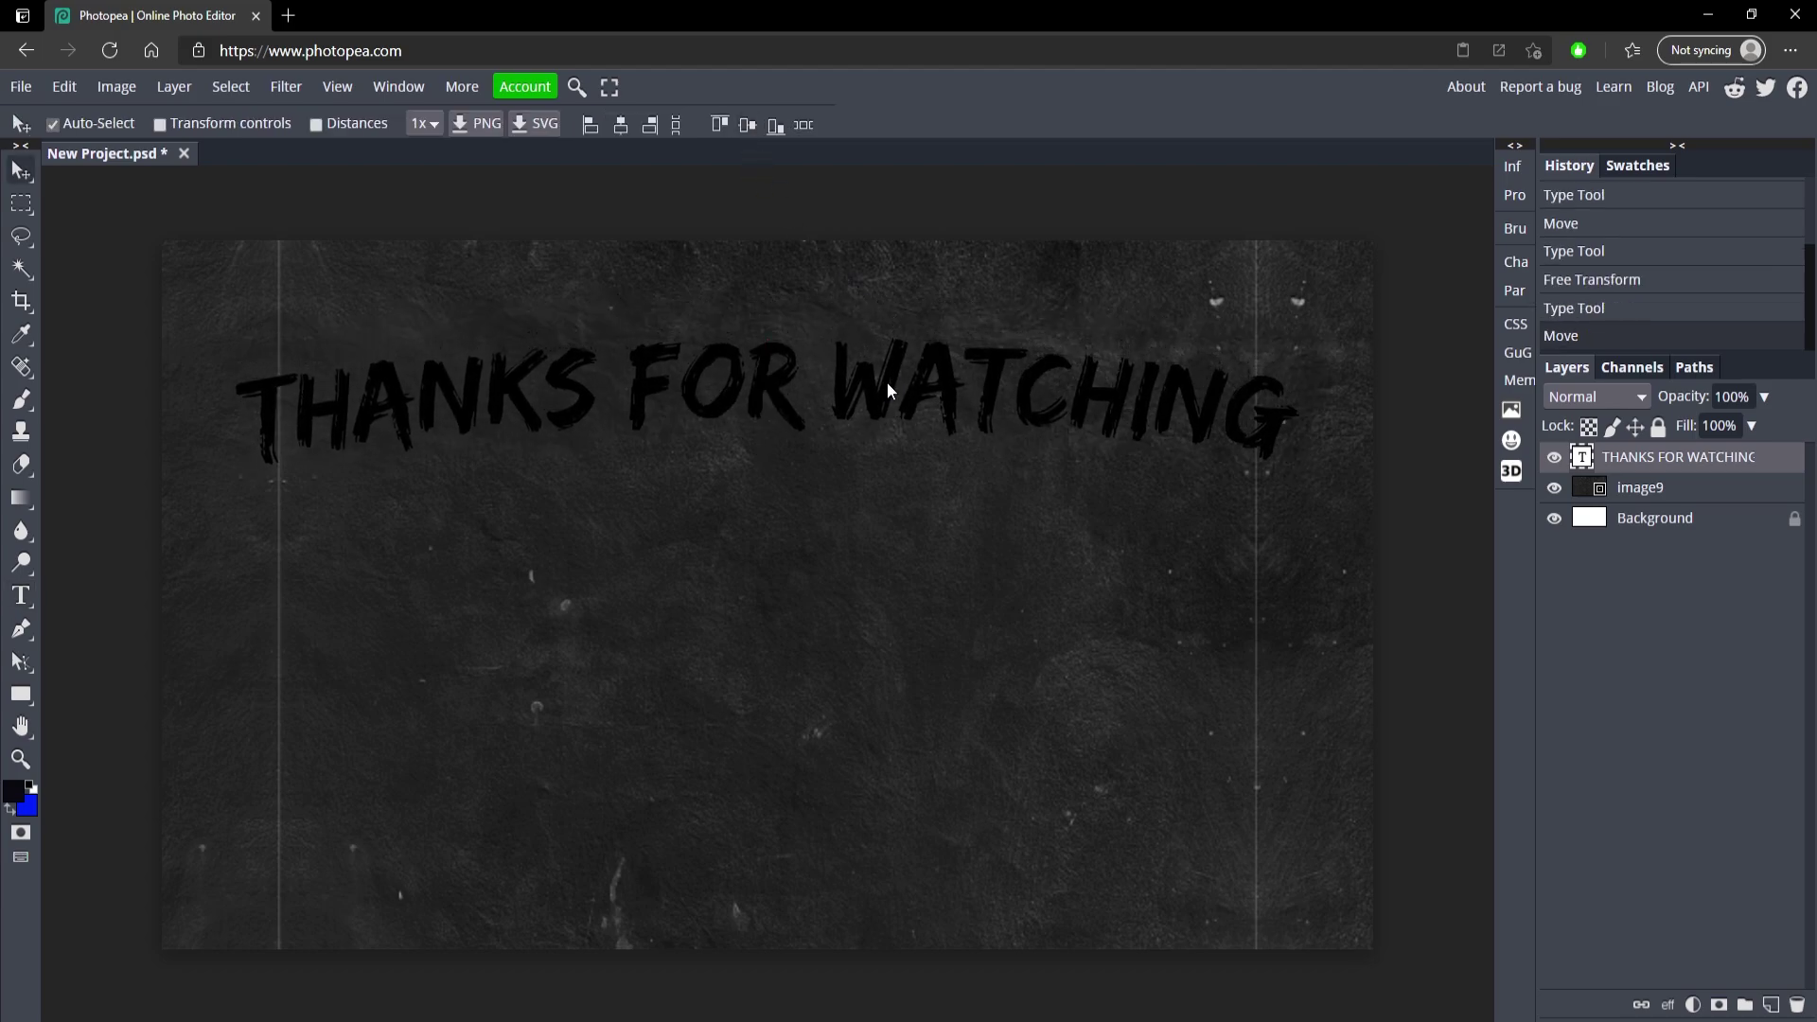
# Add a white Color Overlay to the title text
pyautogui.doubleClick(1776, 459)
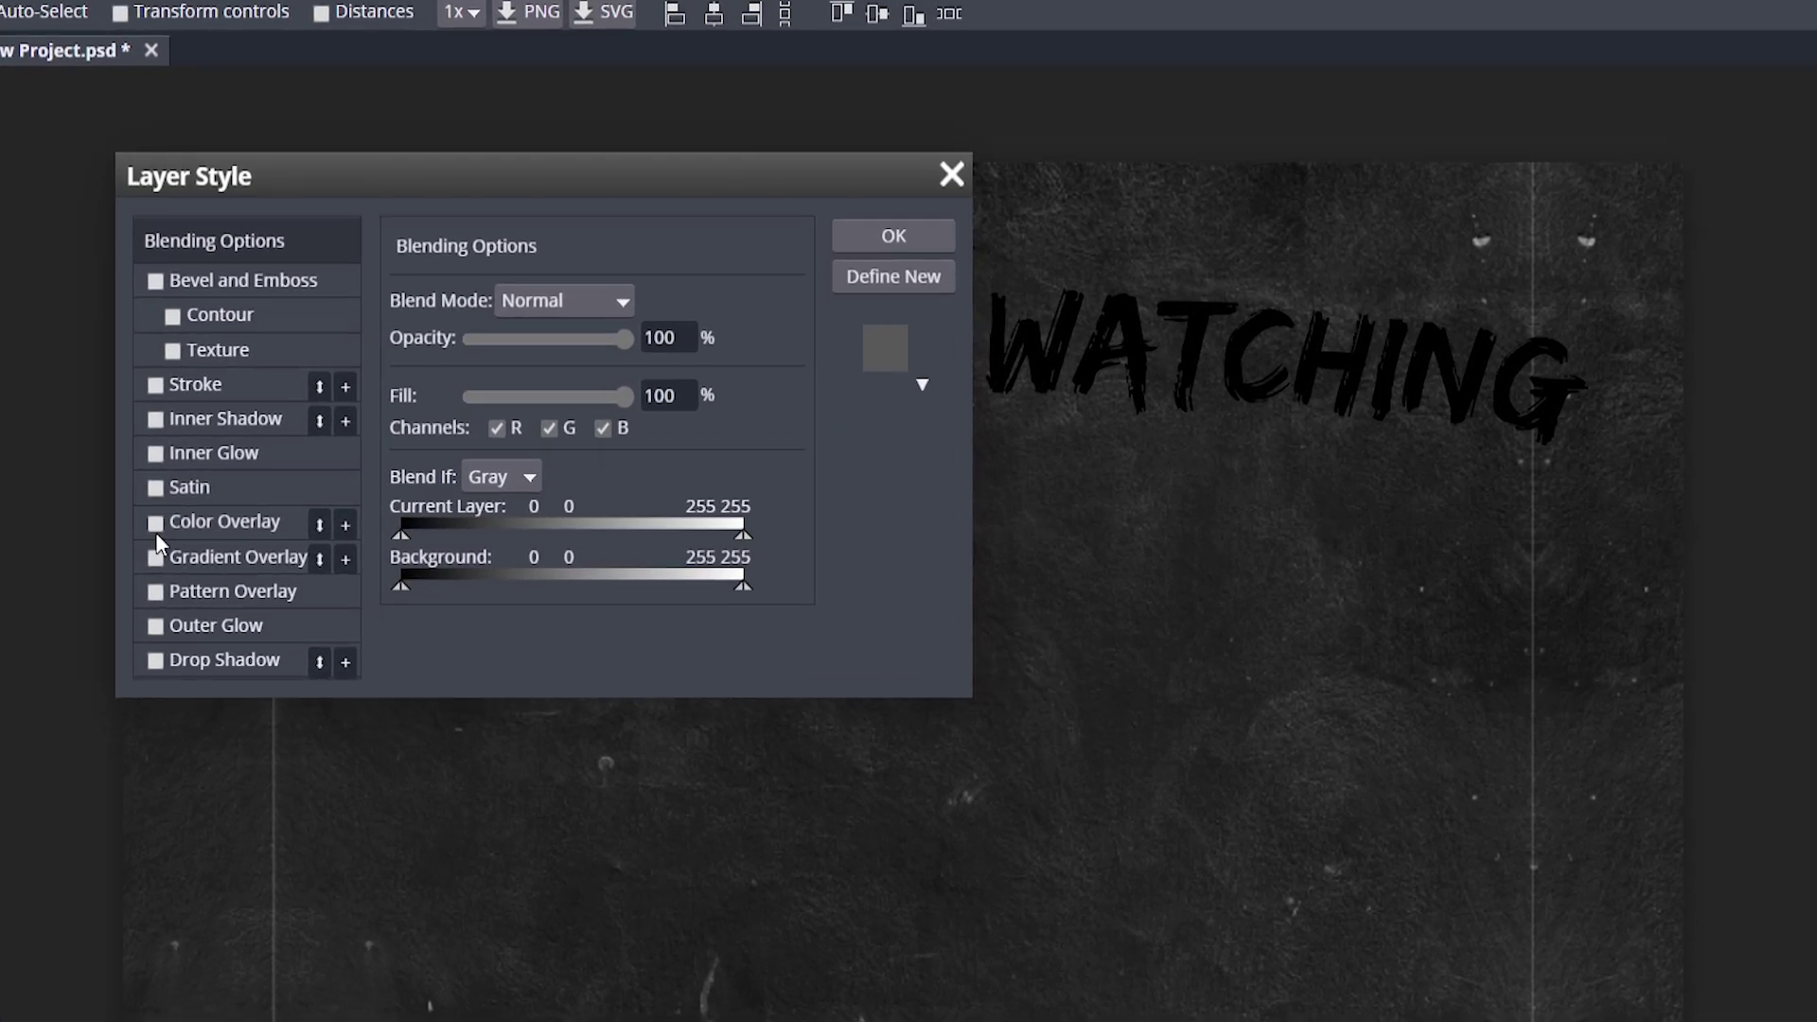
pyautogui.click(186, 520)
pyautogui.click(212, 521)
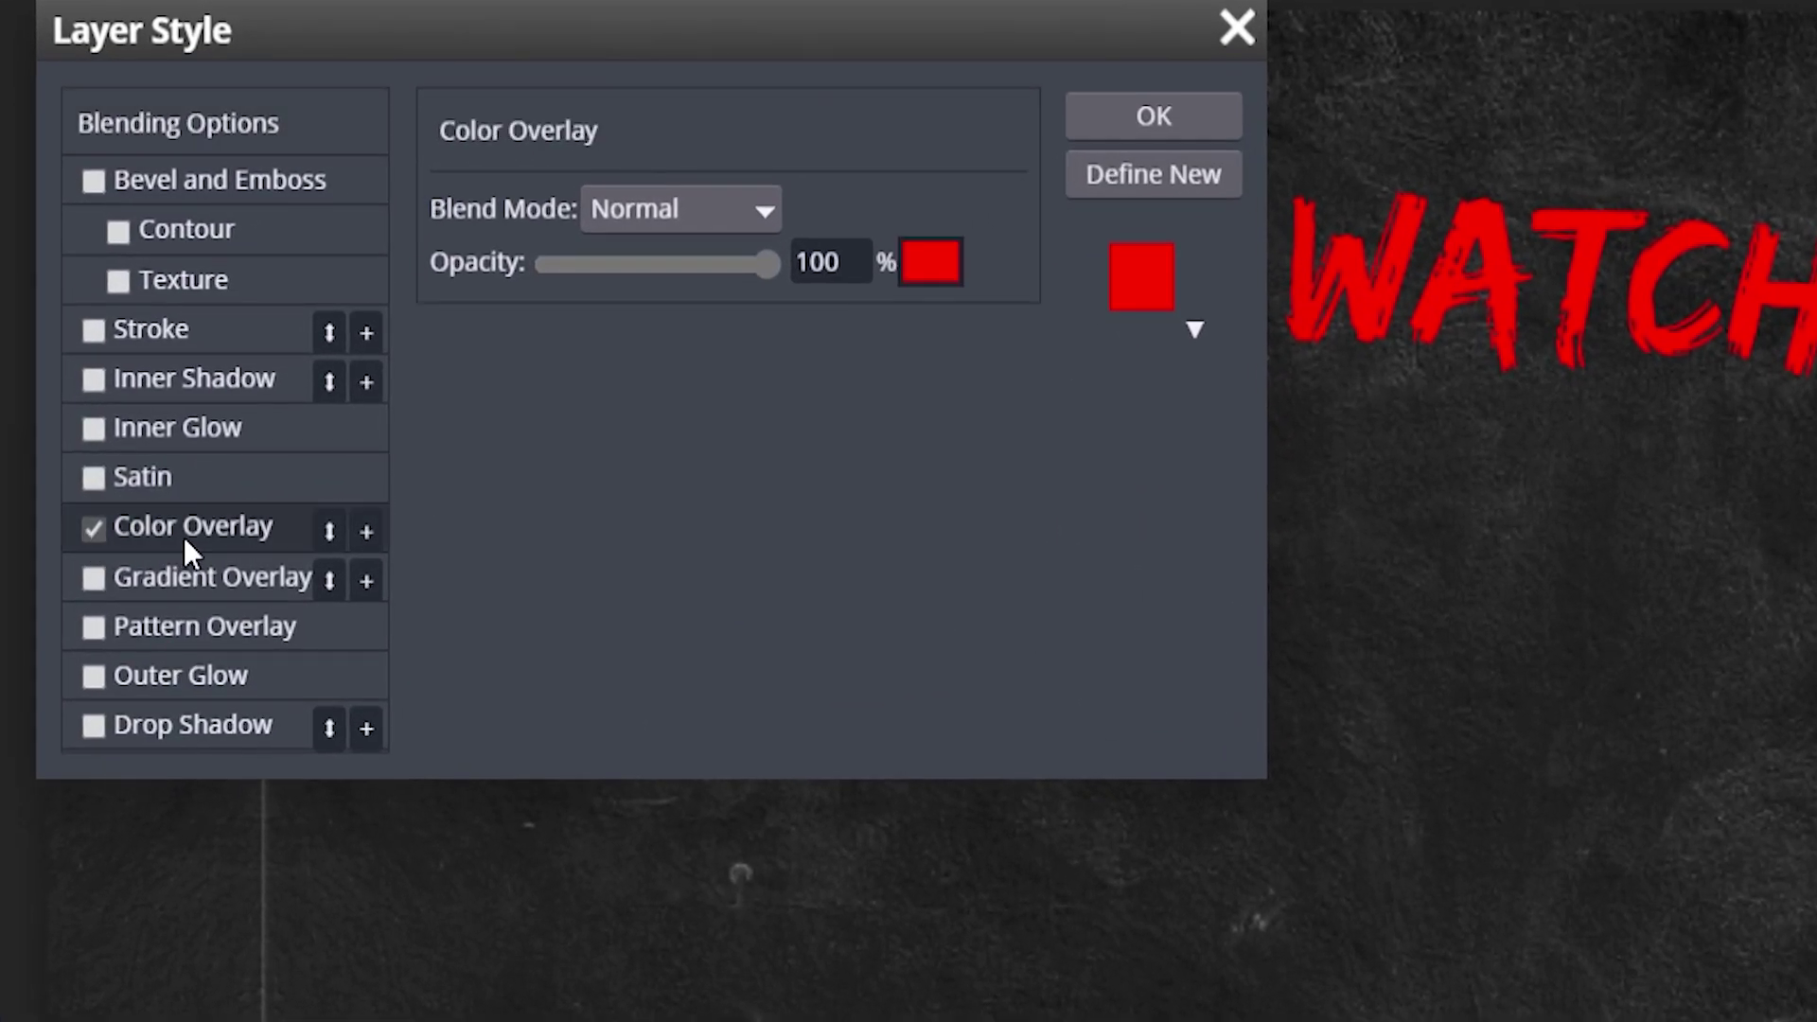
pyautogui.click(931, 262)
pyautogui.moveTo(800, 492); pyautogui.dragTo(231, 287)
pyautogui.click(1048, 863)
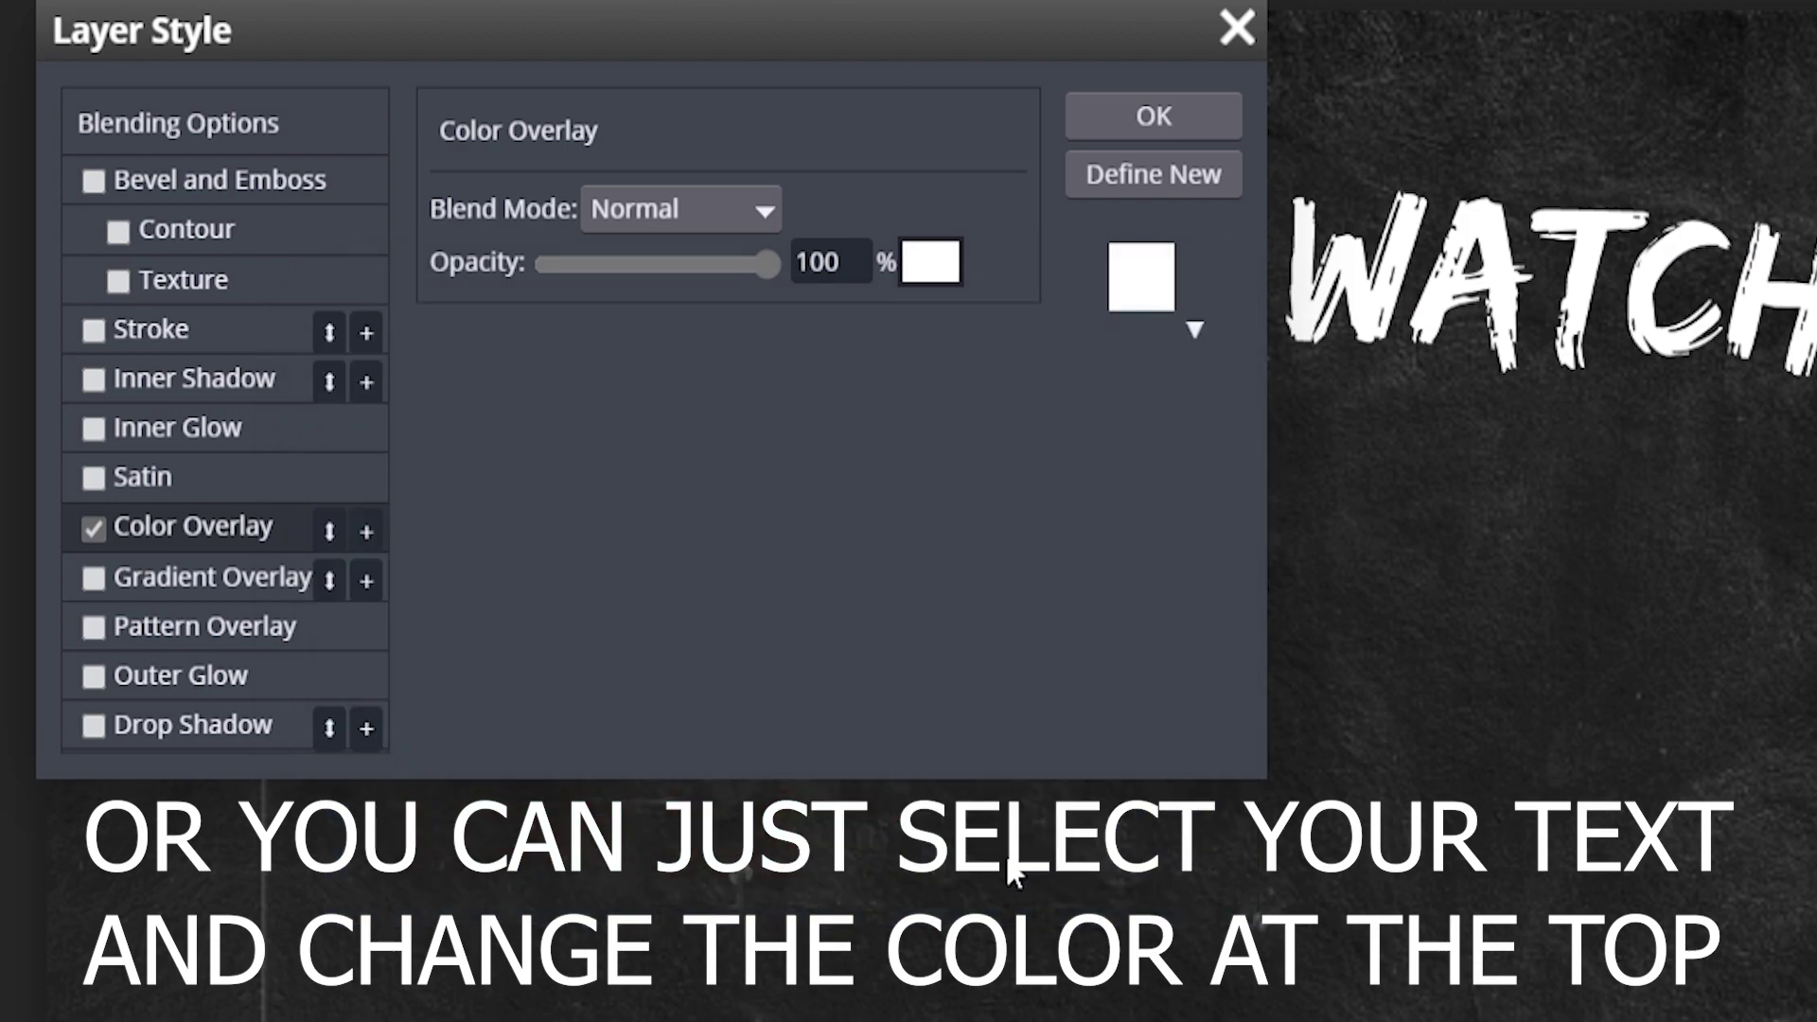
# Add a Normal white Outer Glow at 47% opacity, 11% spread and 29 px size
pyautogui.click(88, 677)
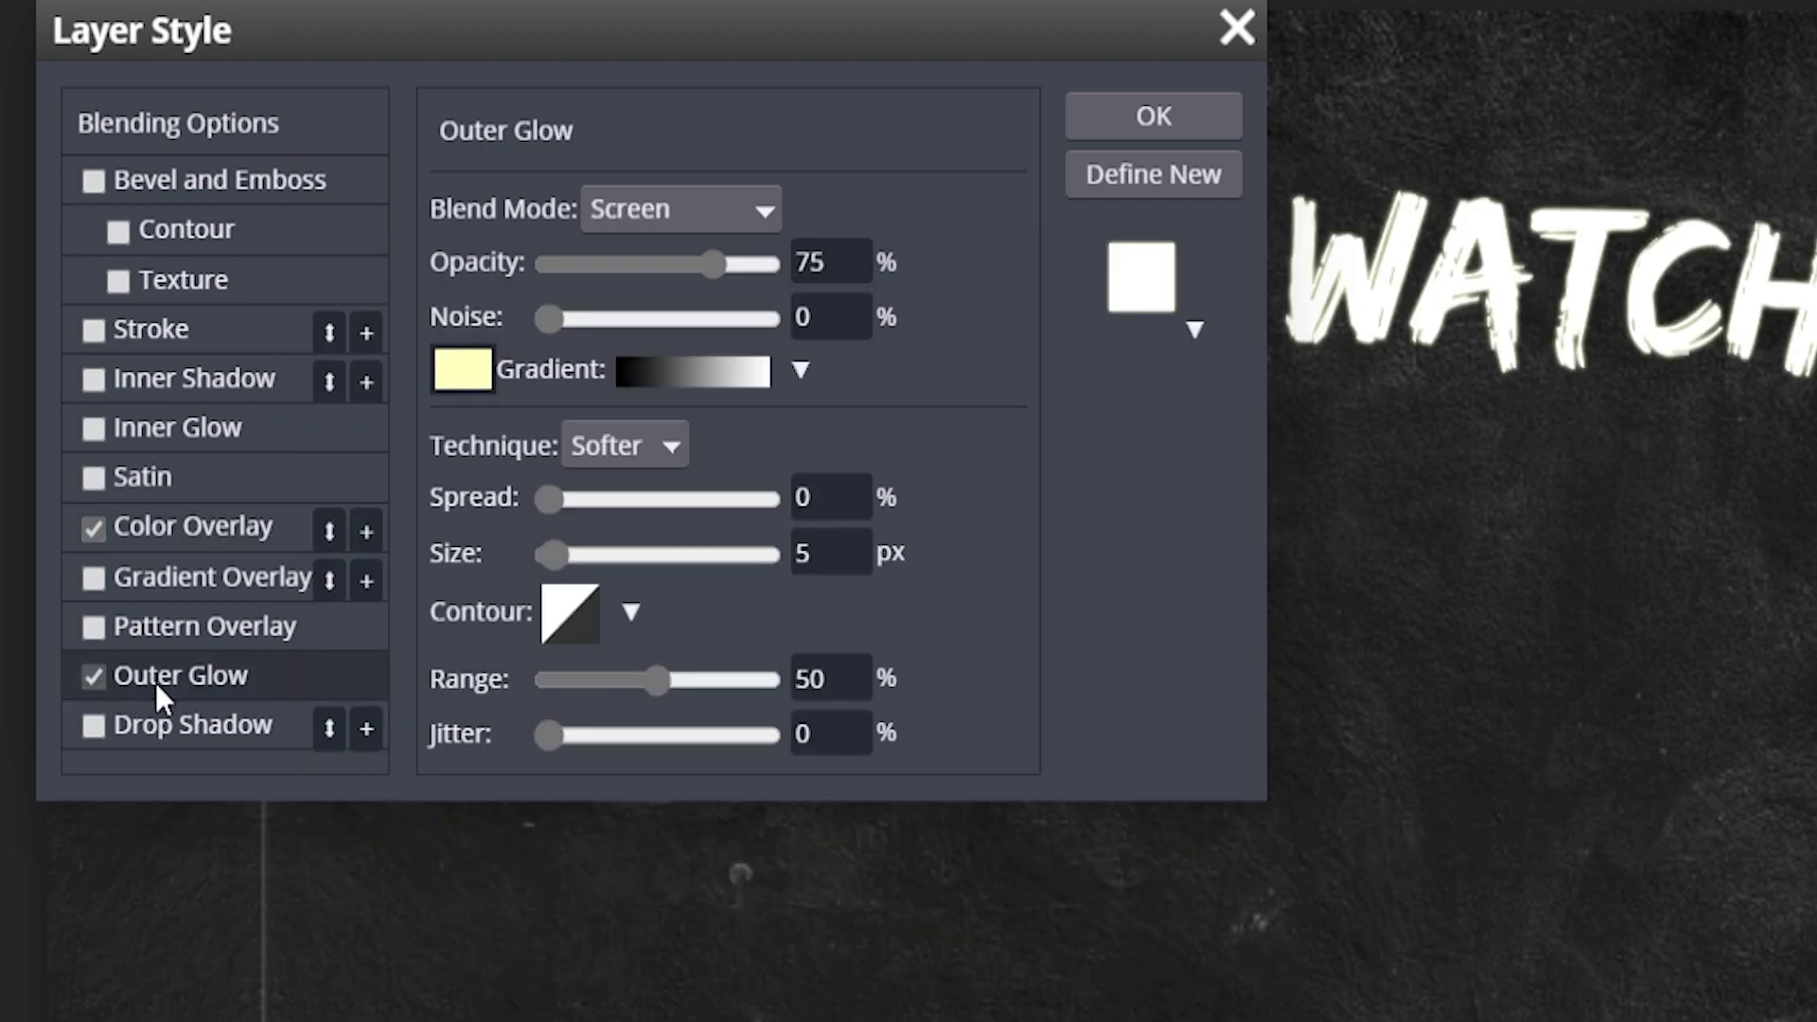
pyautogui.click(627, 197)
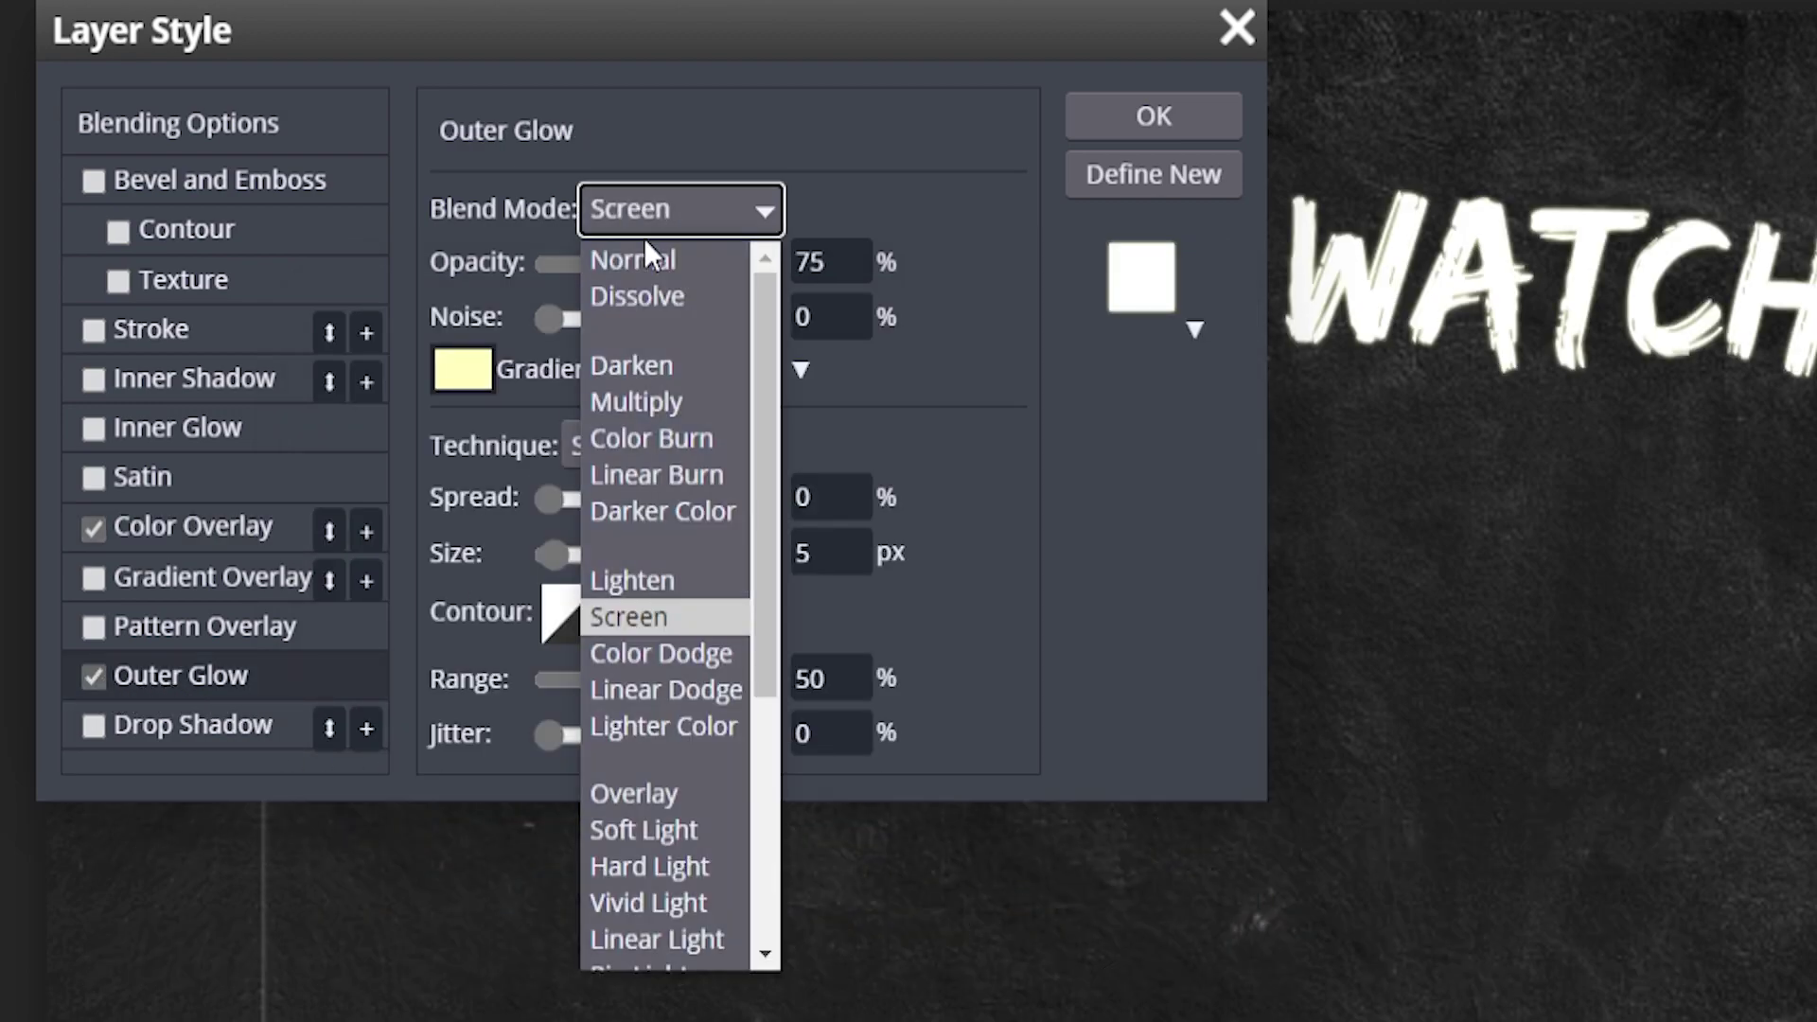
pyautogui.click(645, 247)
pyautogui.moveTo(712, 263); pyautogui.dragTo(651, 274)
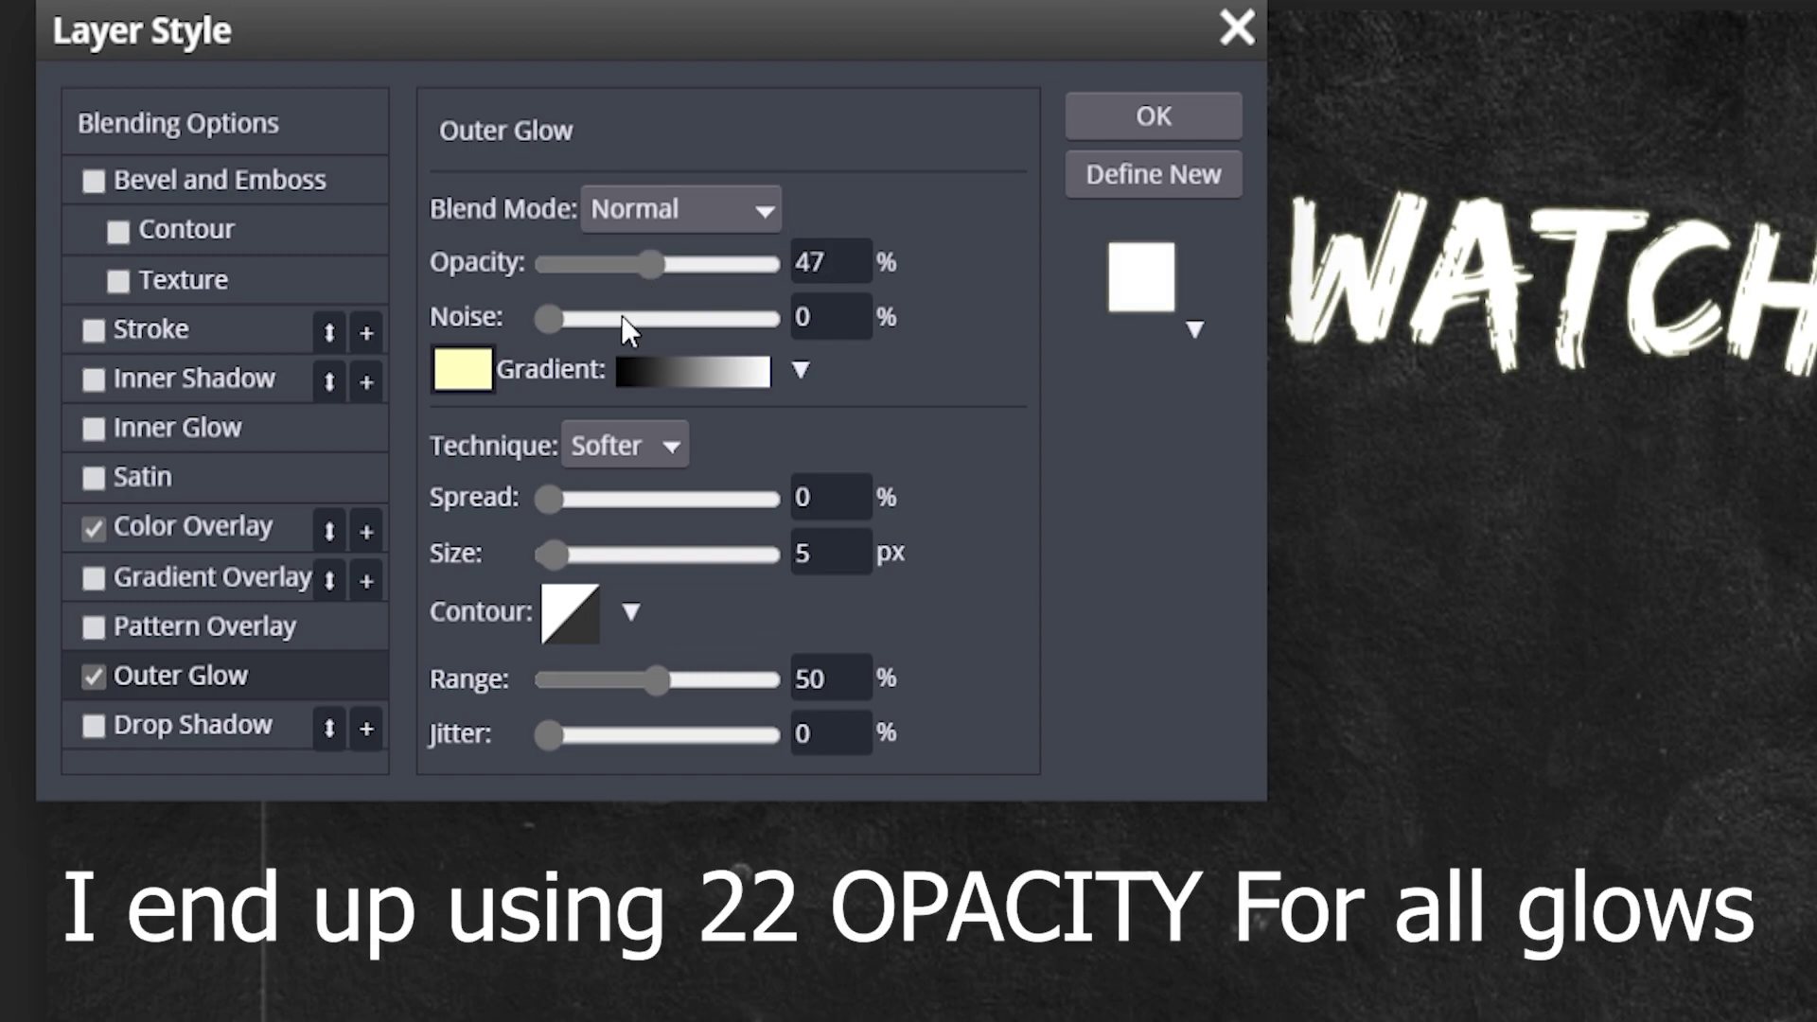
pyautogui.click(462, 371)
pyautogui.click(352, 388)
pyautogui.click(1059, 863)
pyautogui.moveTo(549, 503); pyautogui.dragTo(576, 547)
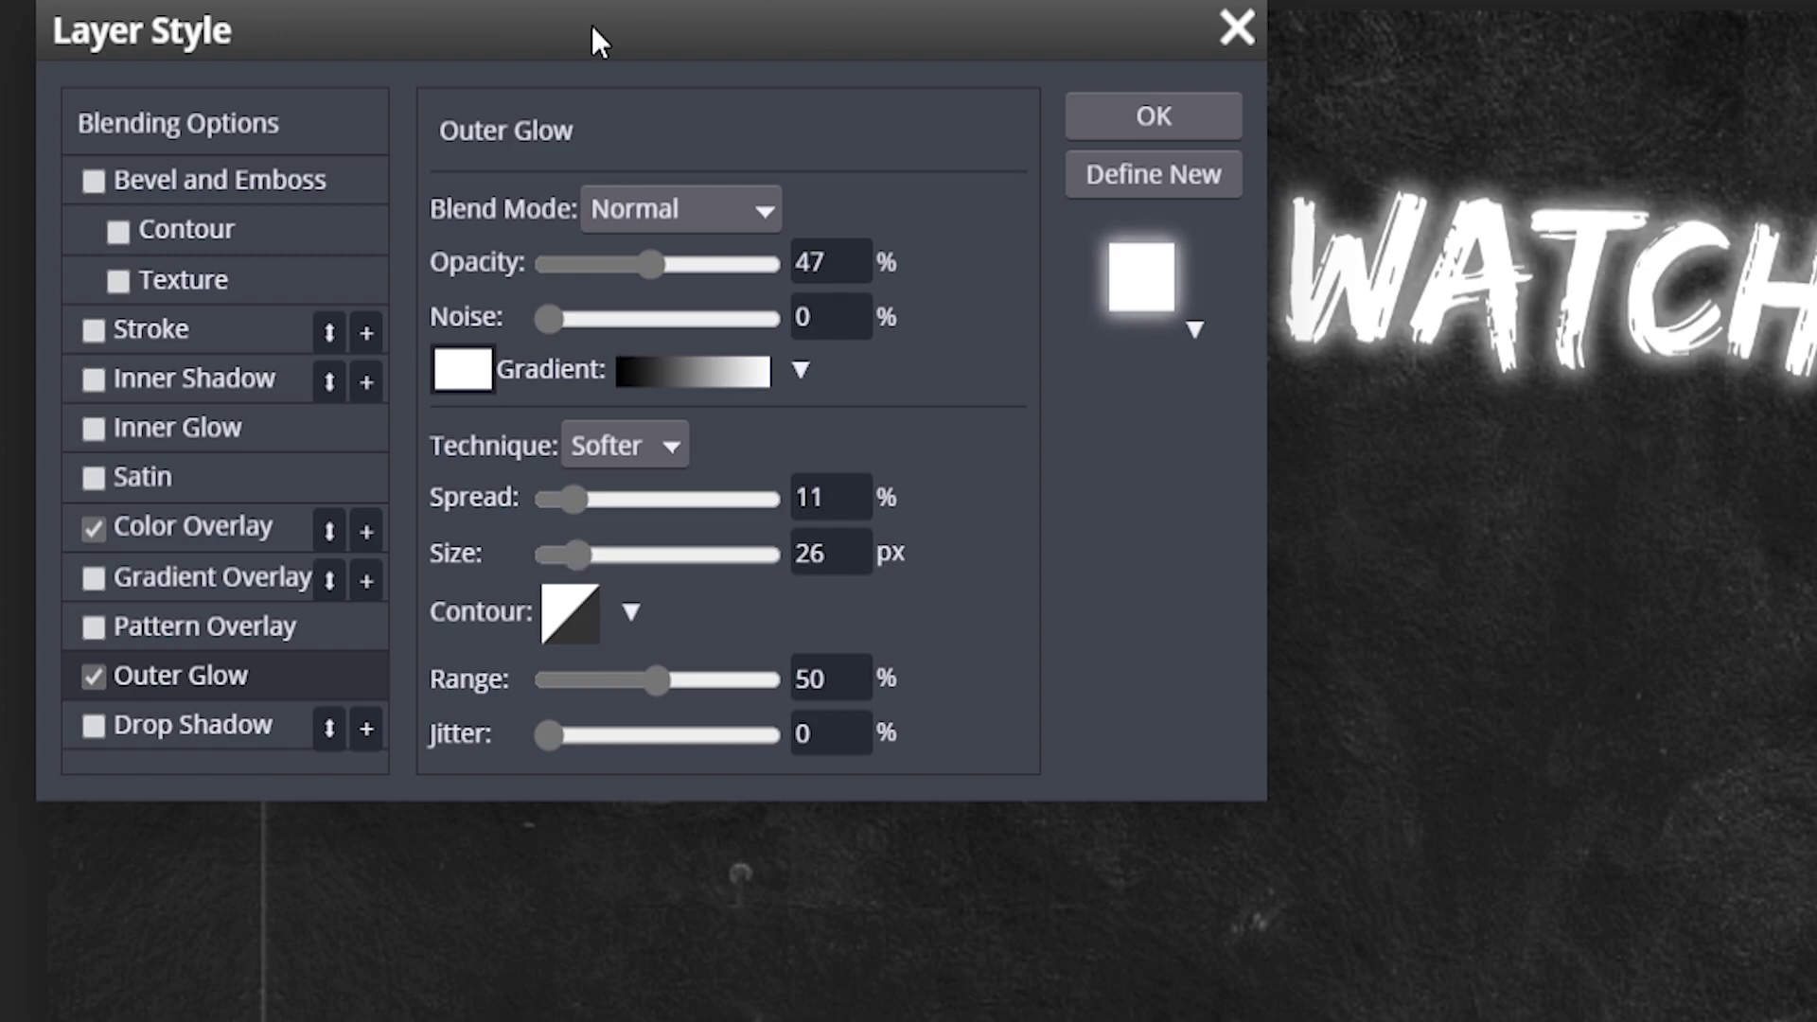
pyautogui.moveTo(592, 41); pyautogui.dragTo(761, 450)
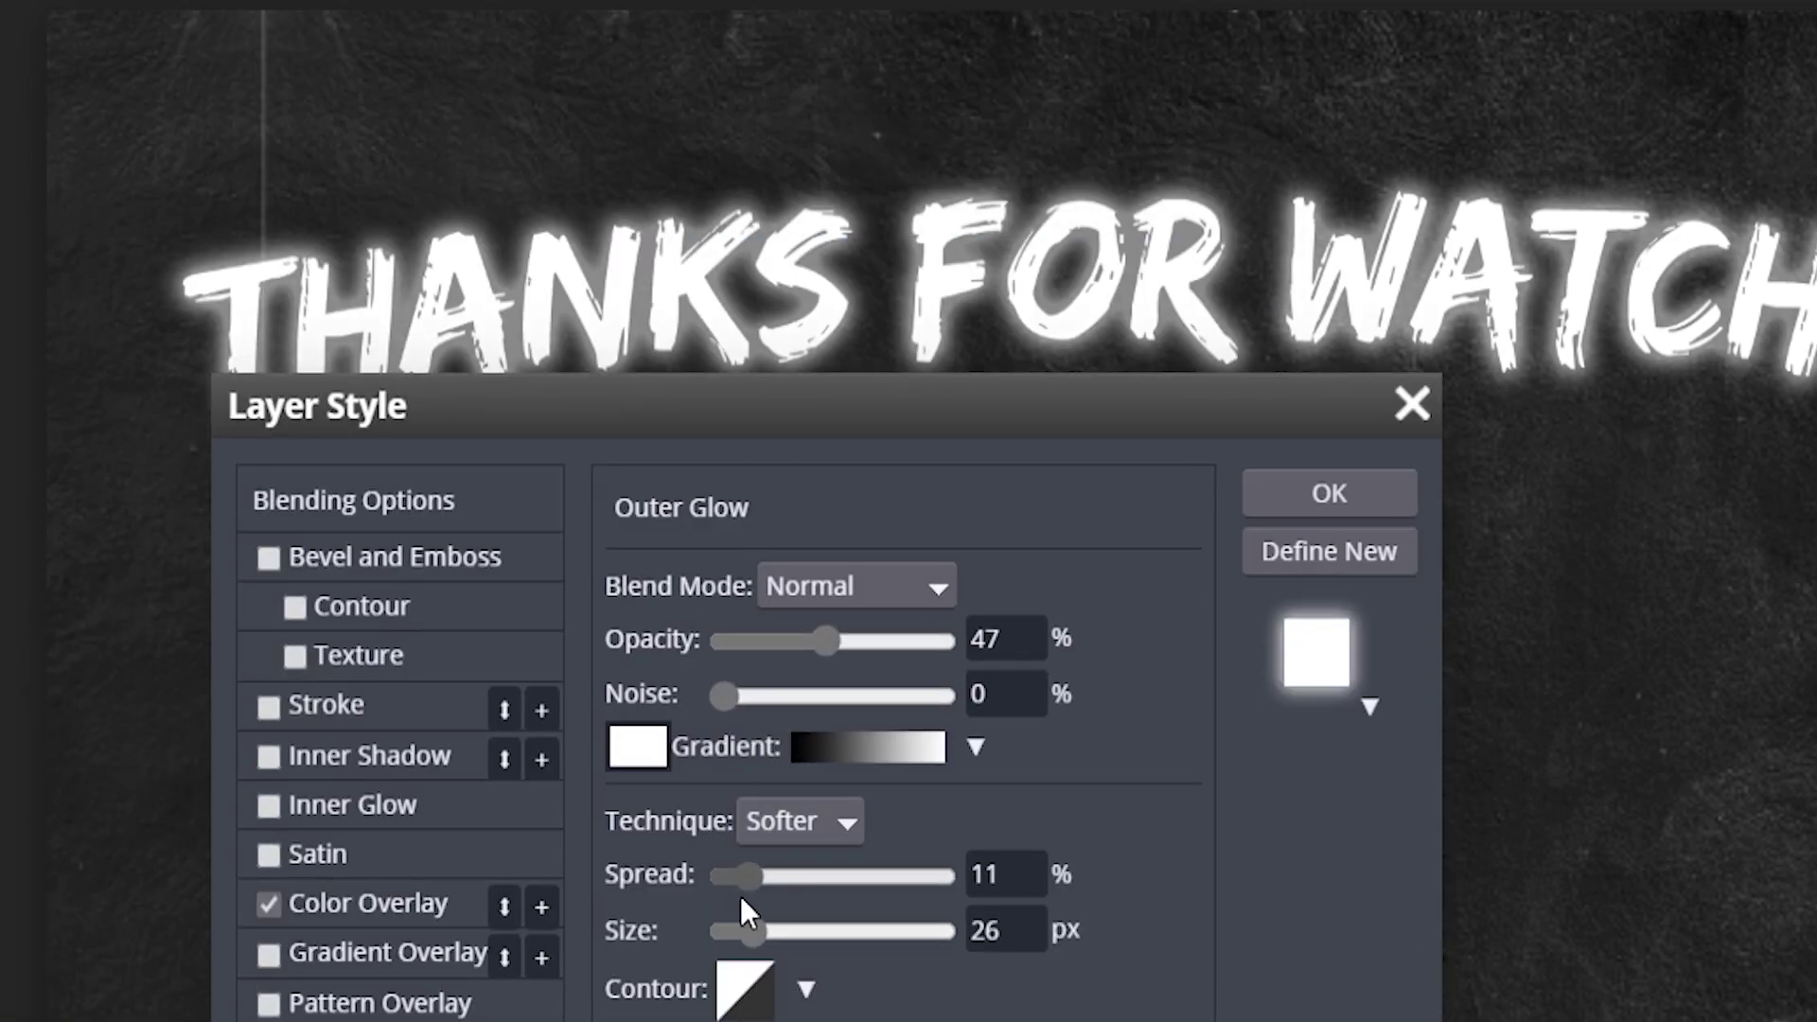
pyautogui.moveTo(752, 920); pyautogui.dragTo(757, 922)
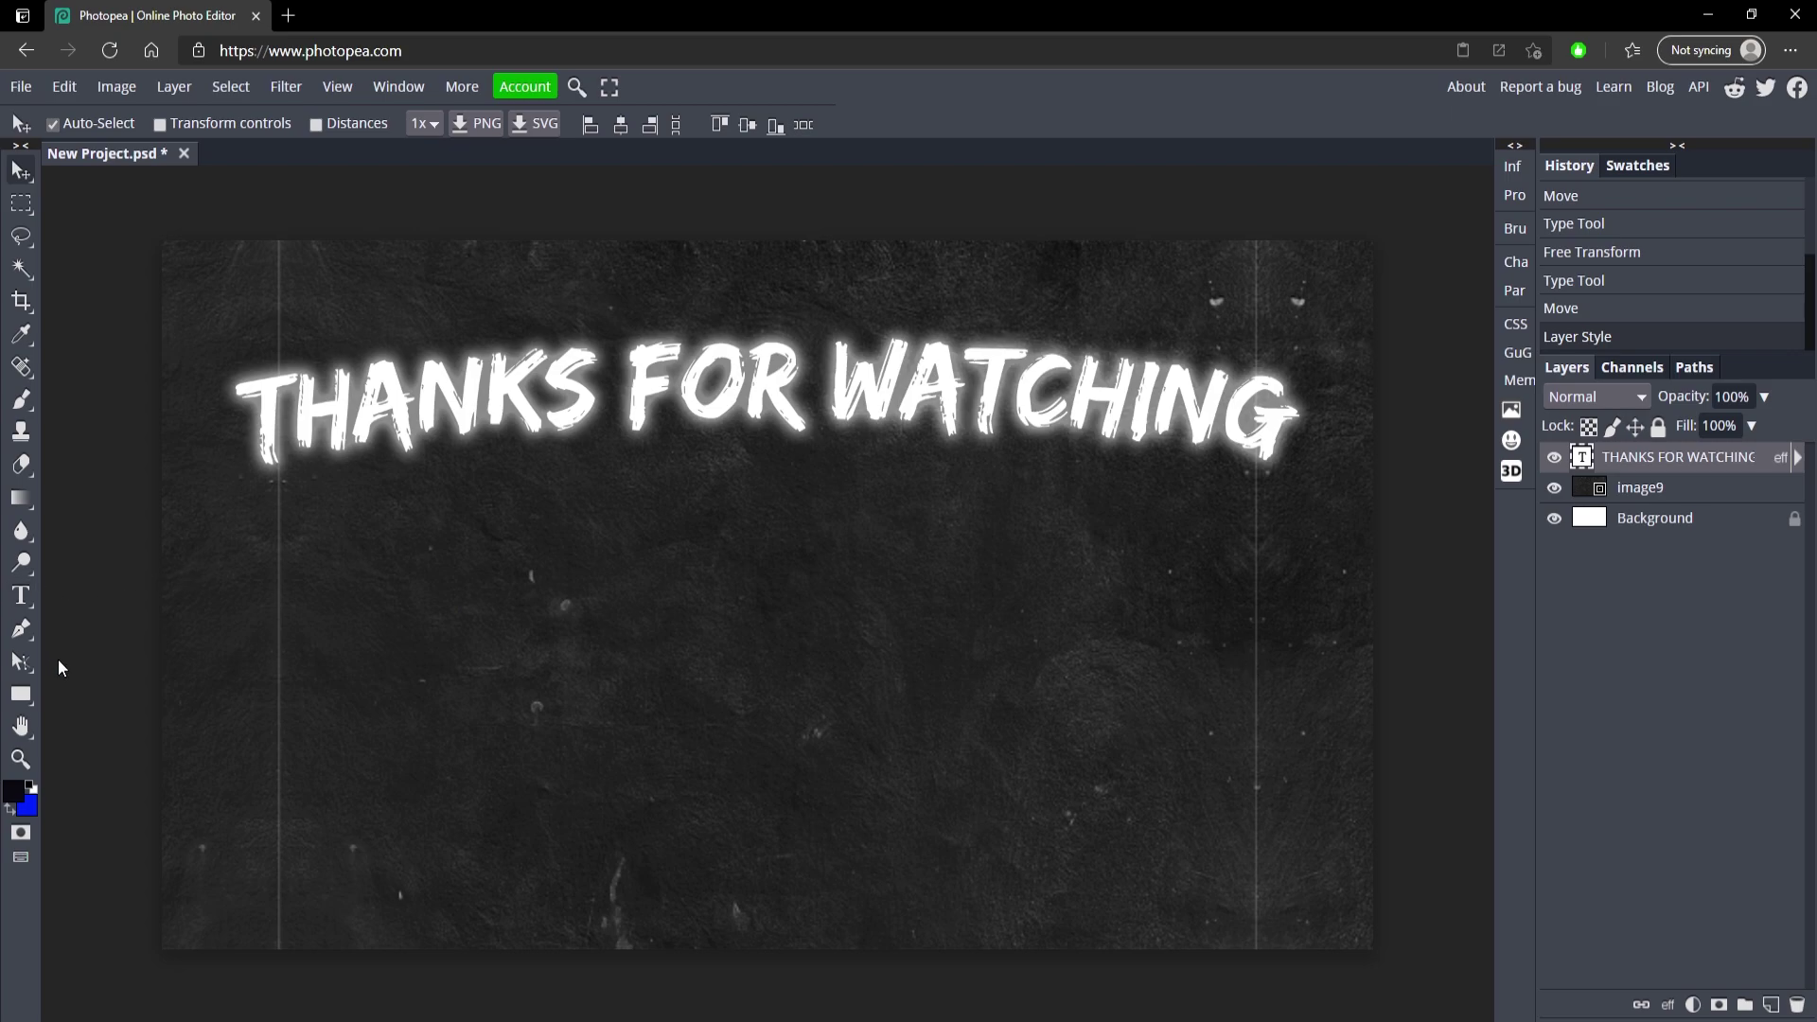
# Set the Rectangle tool to no fill with a white 22 pt stroke
pyautogui.click(22, 696)
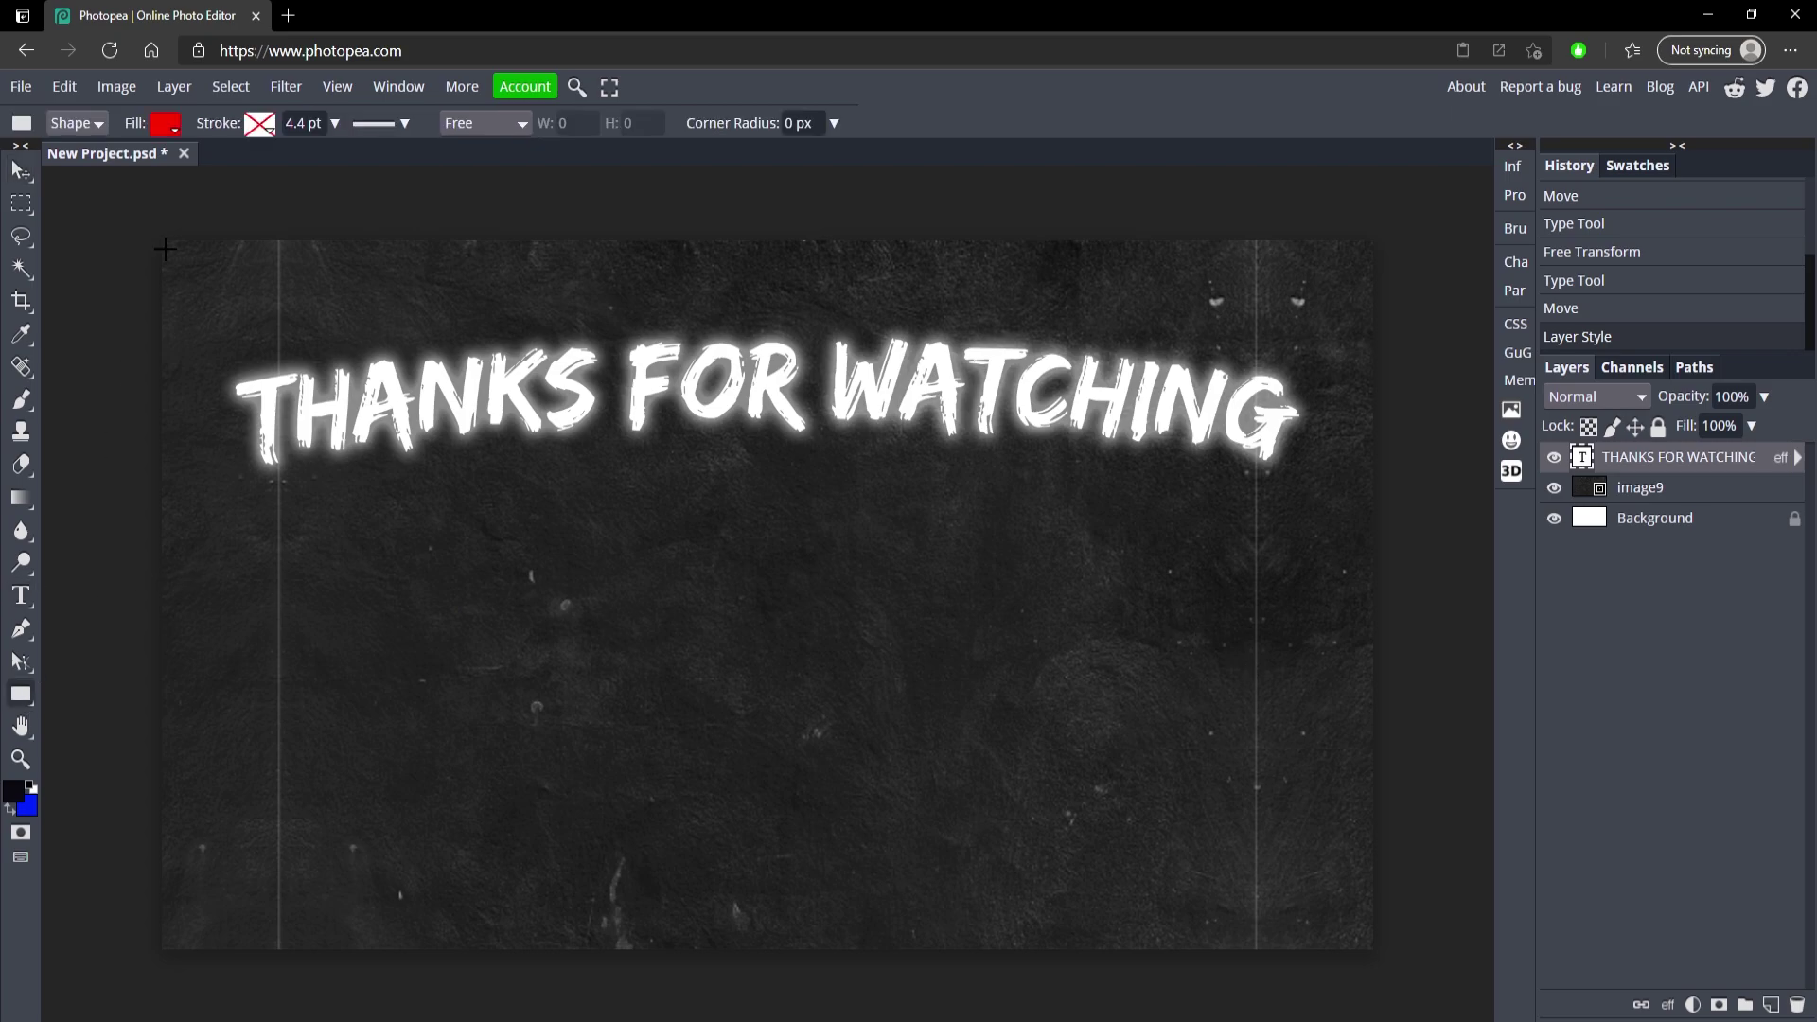
pyautogui.click(172, 128)
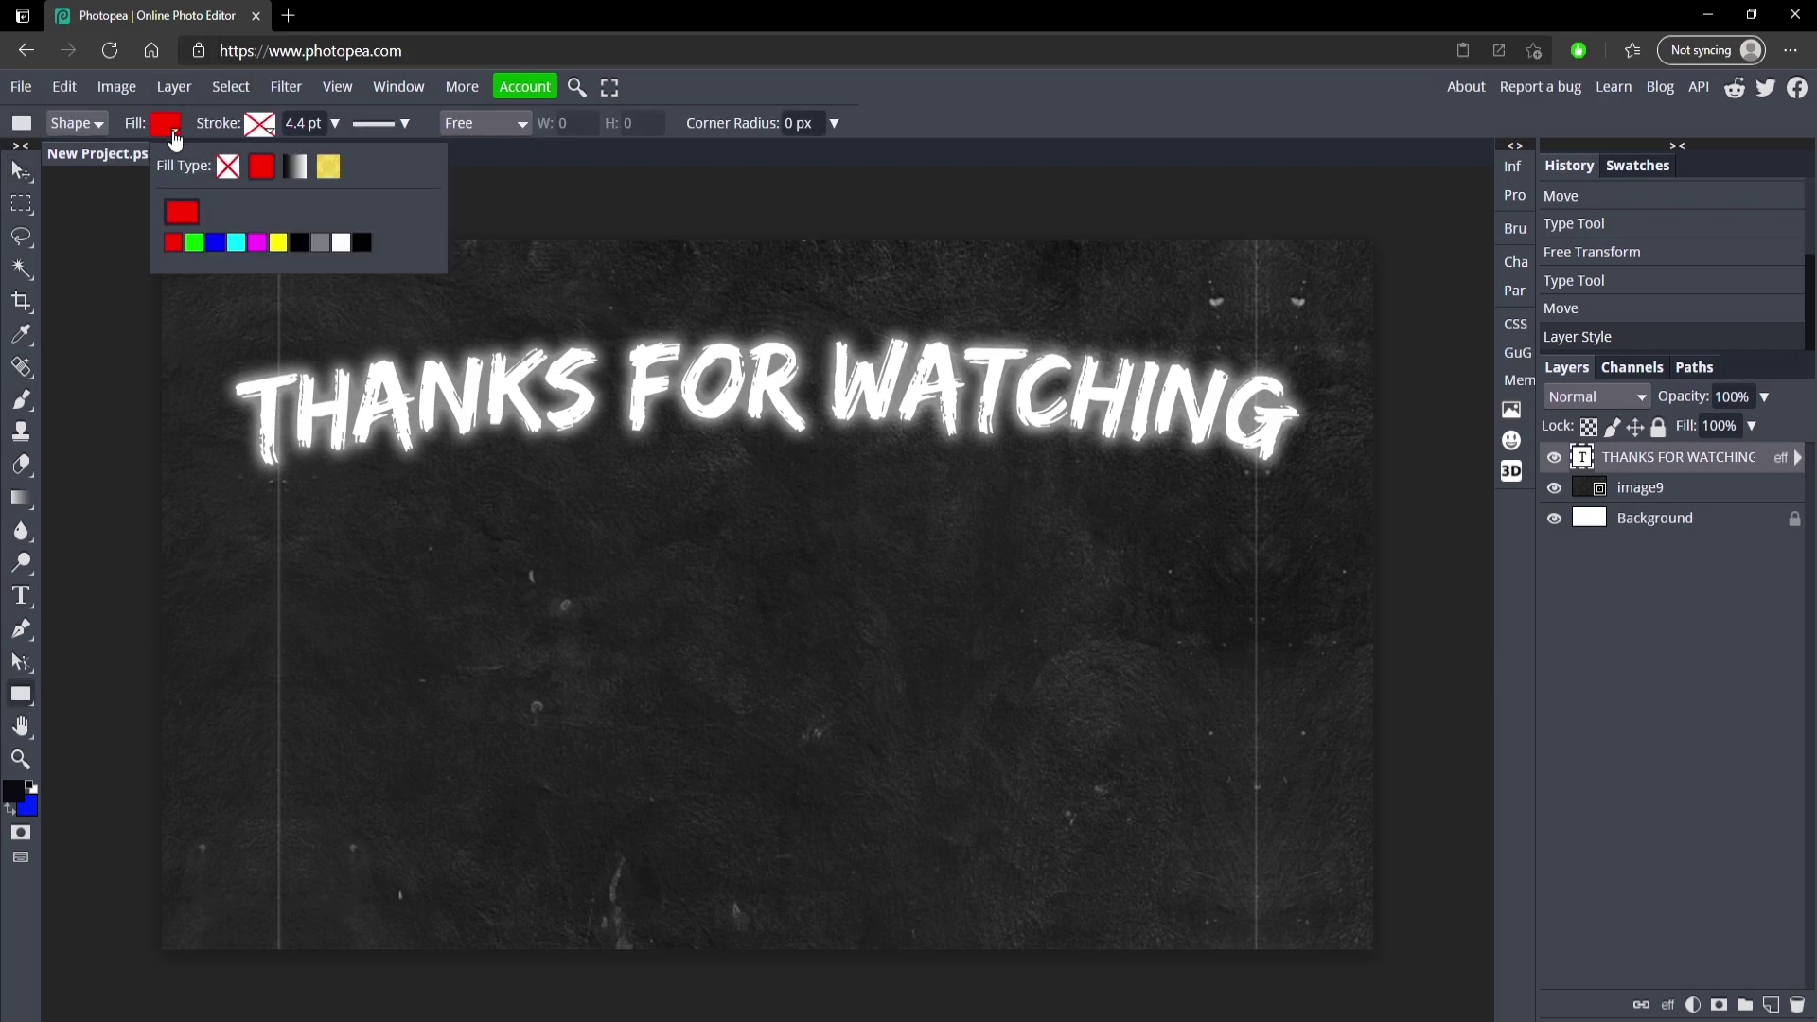
pyautogui.click(227, 167)
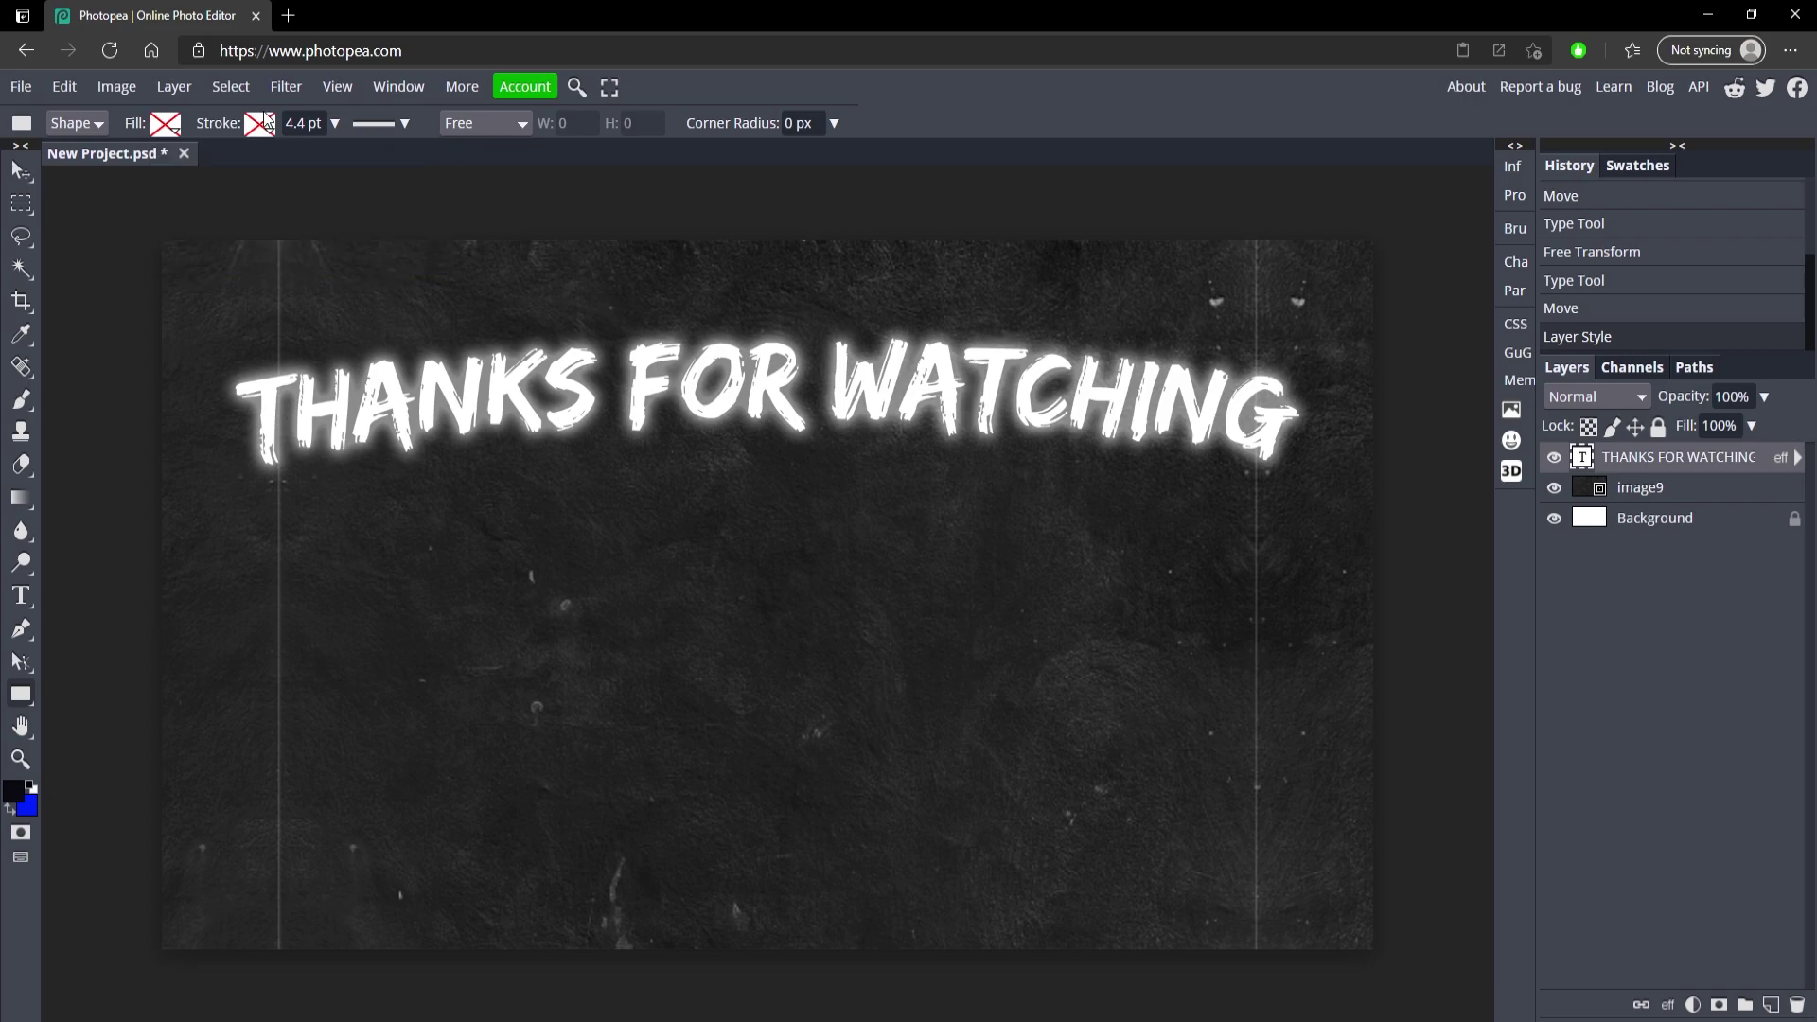
pyautogui.click(262, 127)
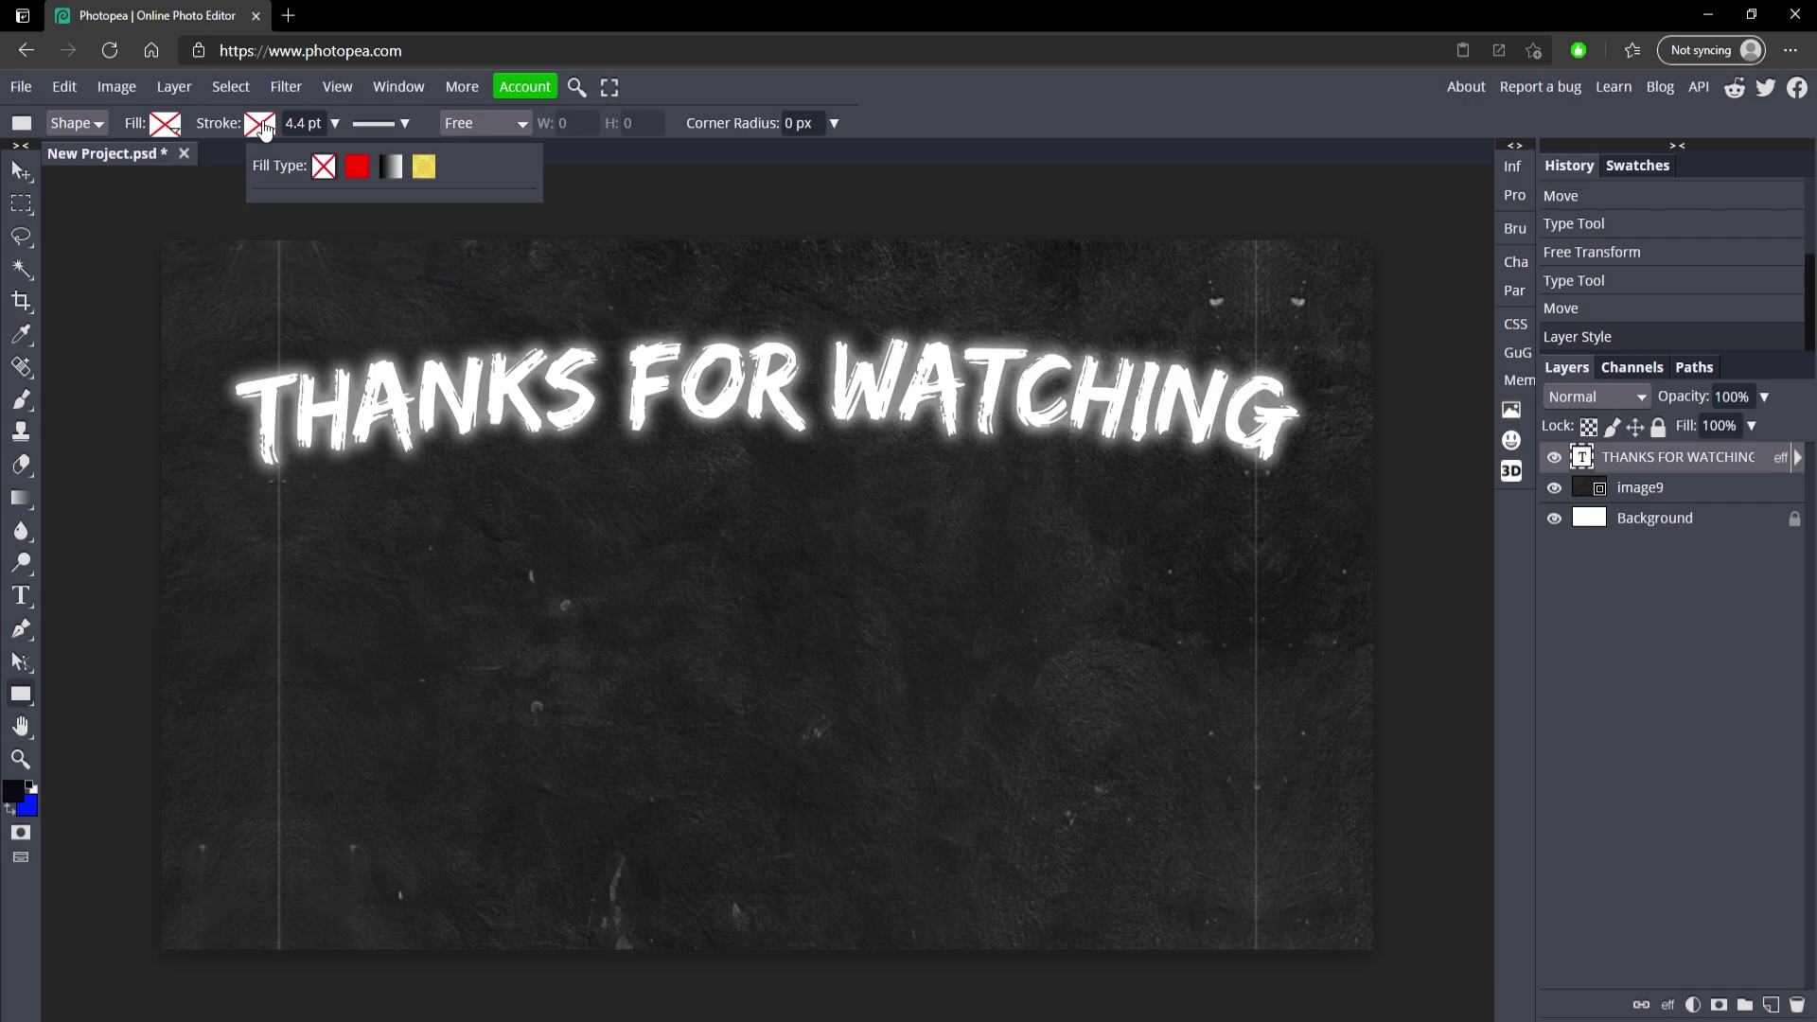
pyautogui.click(356, 168)
pyautogui.click(437, 244)
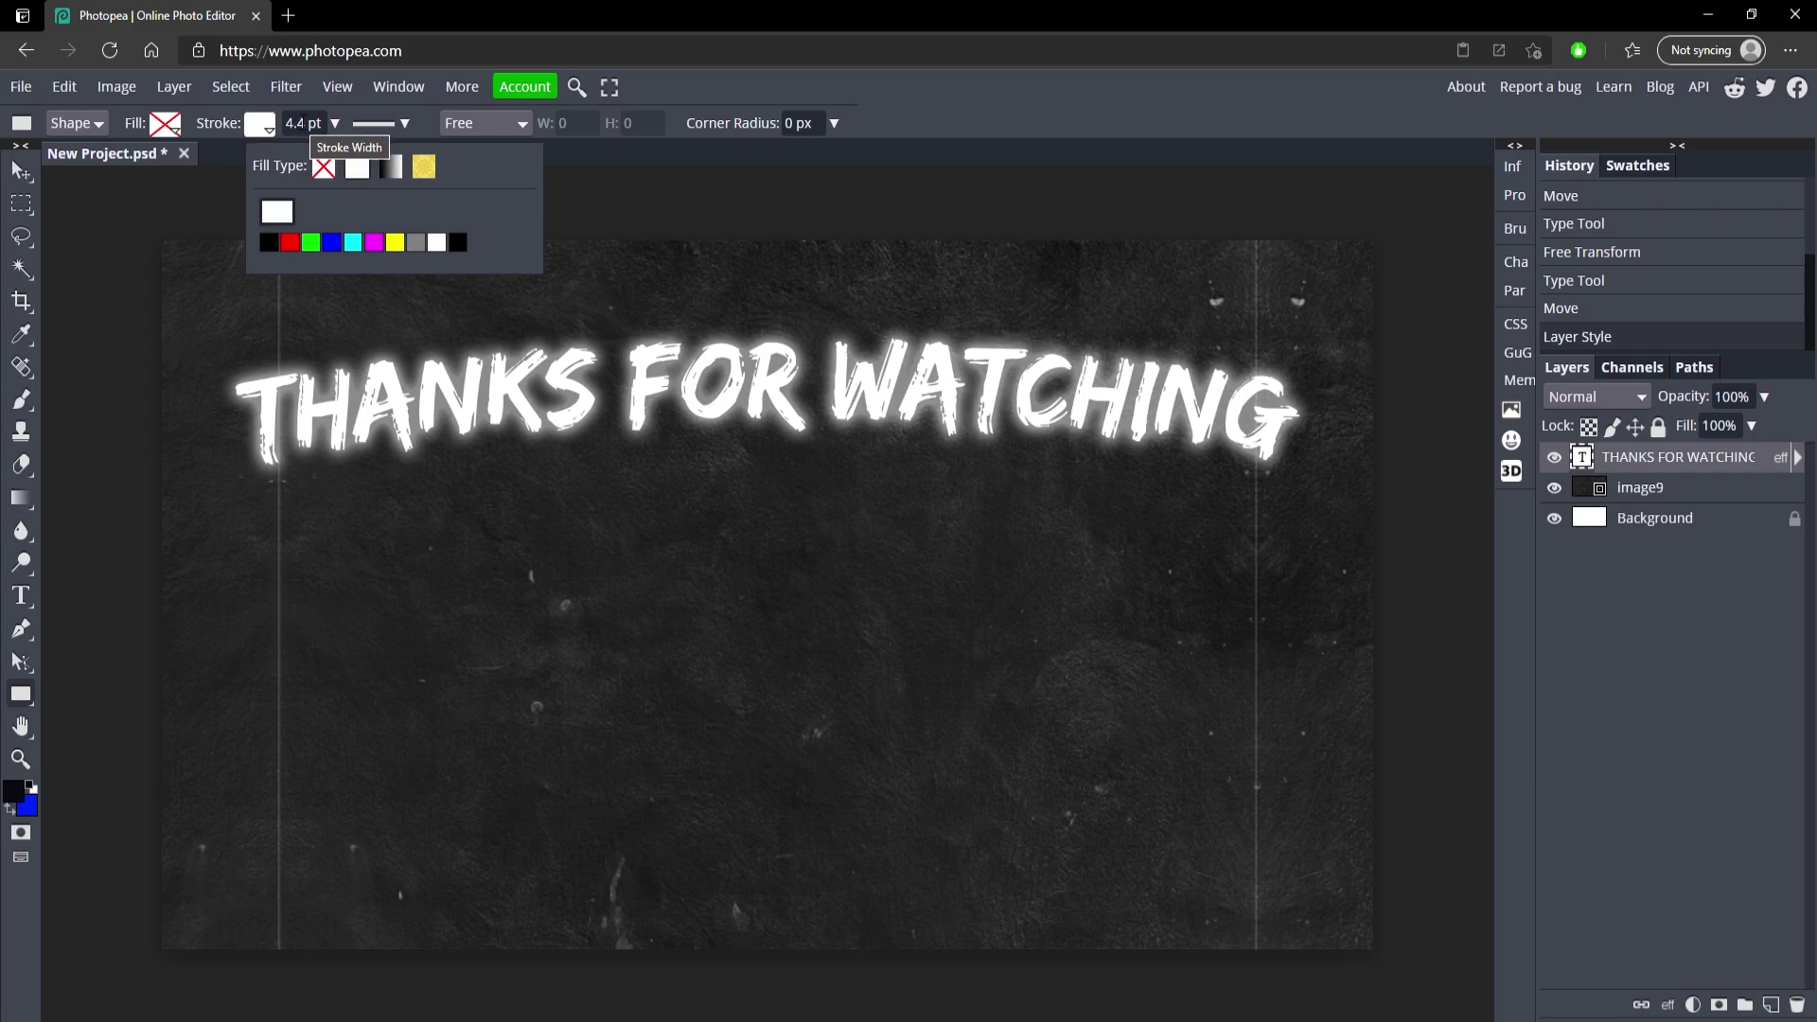
pyautogui.click(303, 123)
pyautogui.click(321, 123)
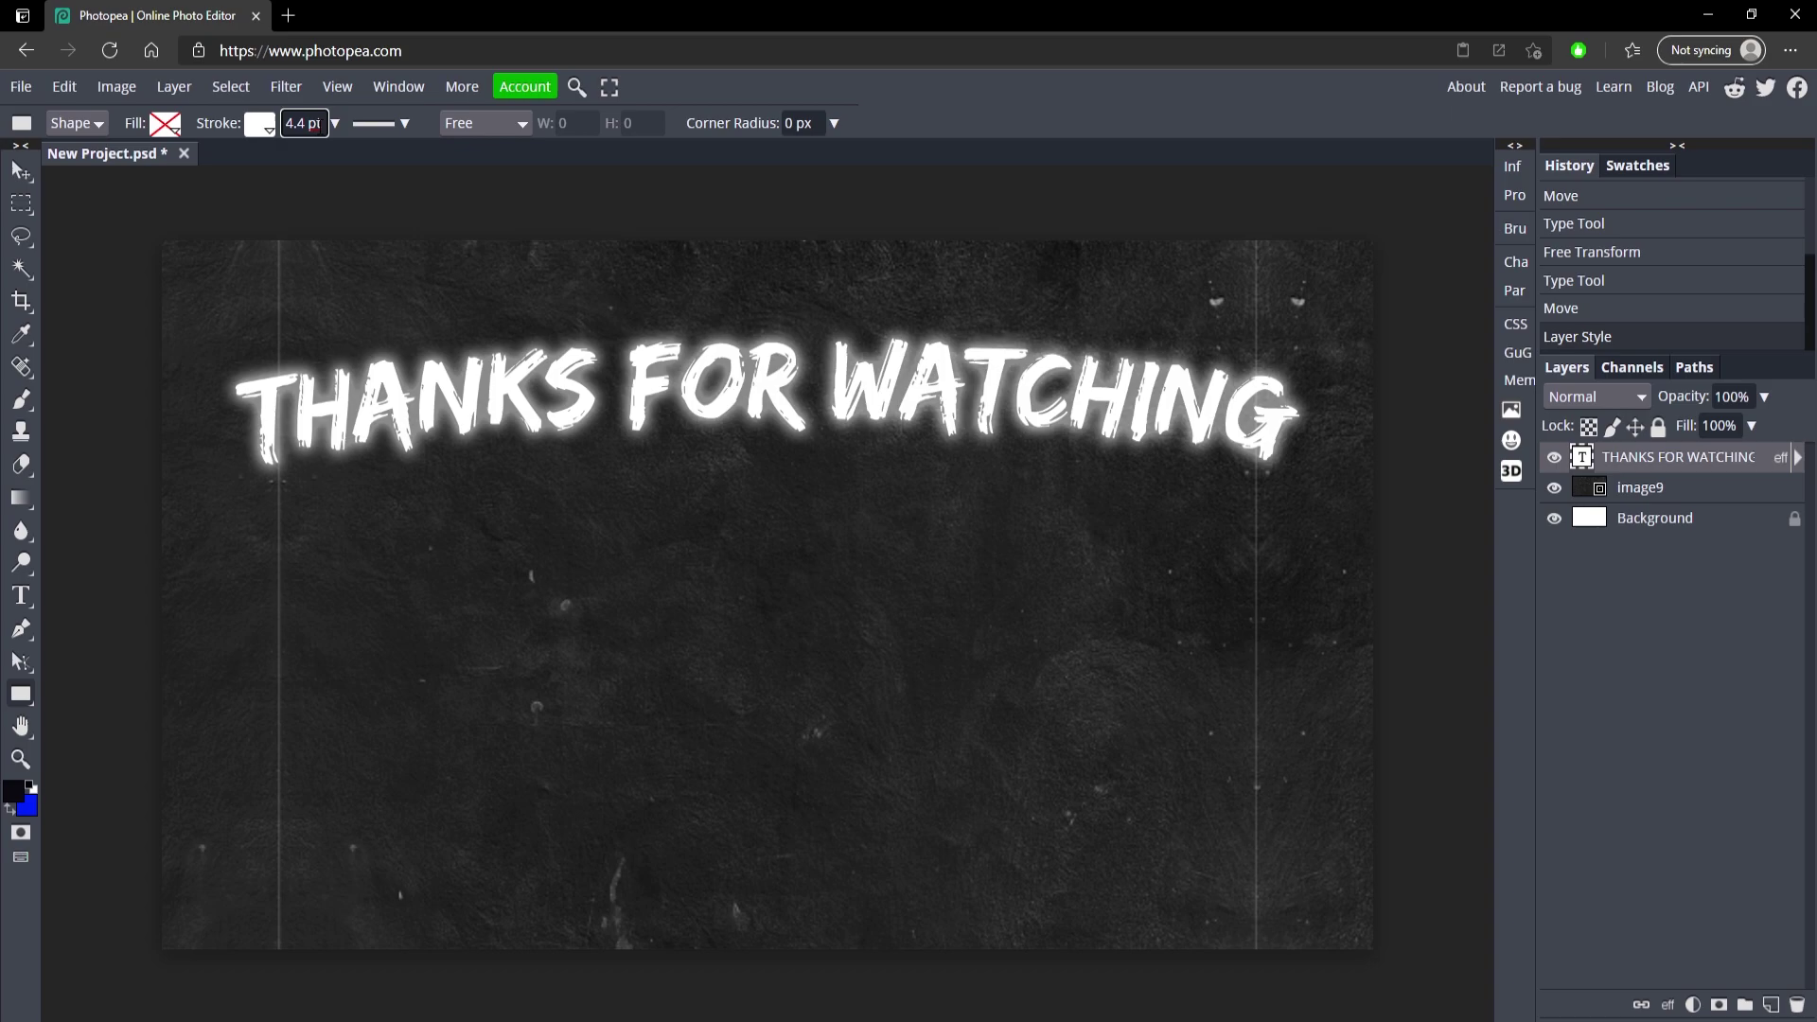
pyautogui.doubleClick(295, 123)
pyautogui.write('22')
pyautogui.press('Return')
# Enter 1280 × 720 dimensions for a rectangle drawn from its centre
pyautogui.click(402, 620)
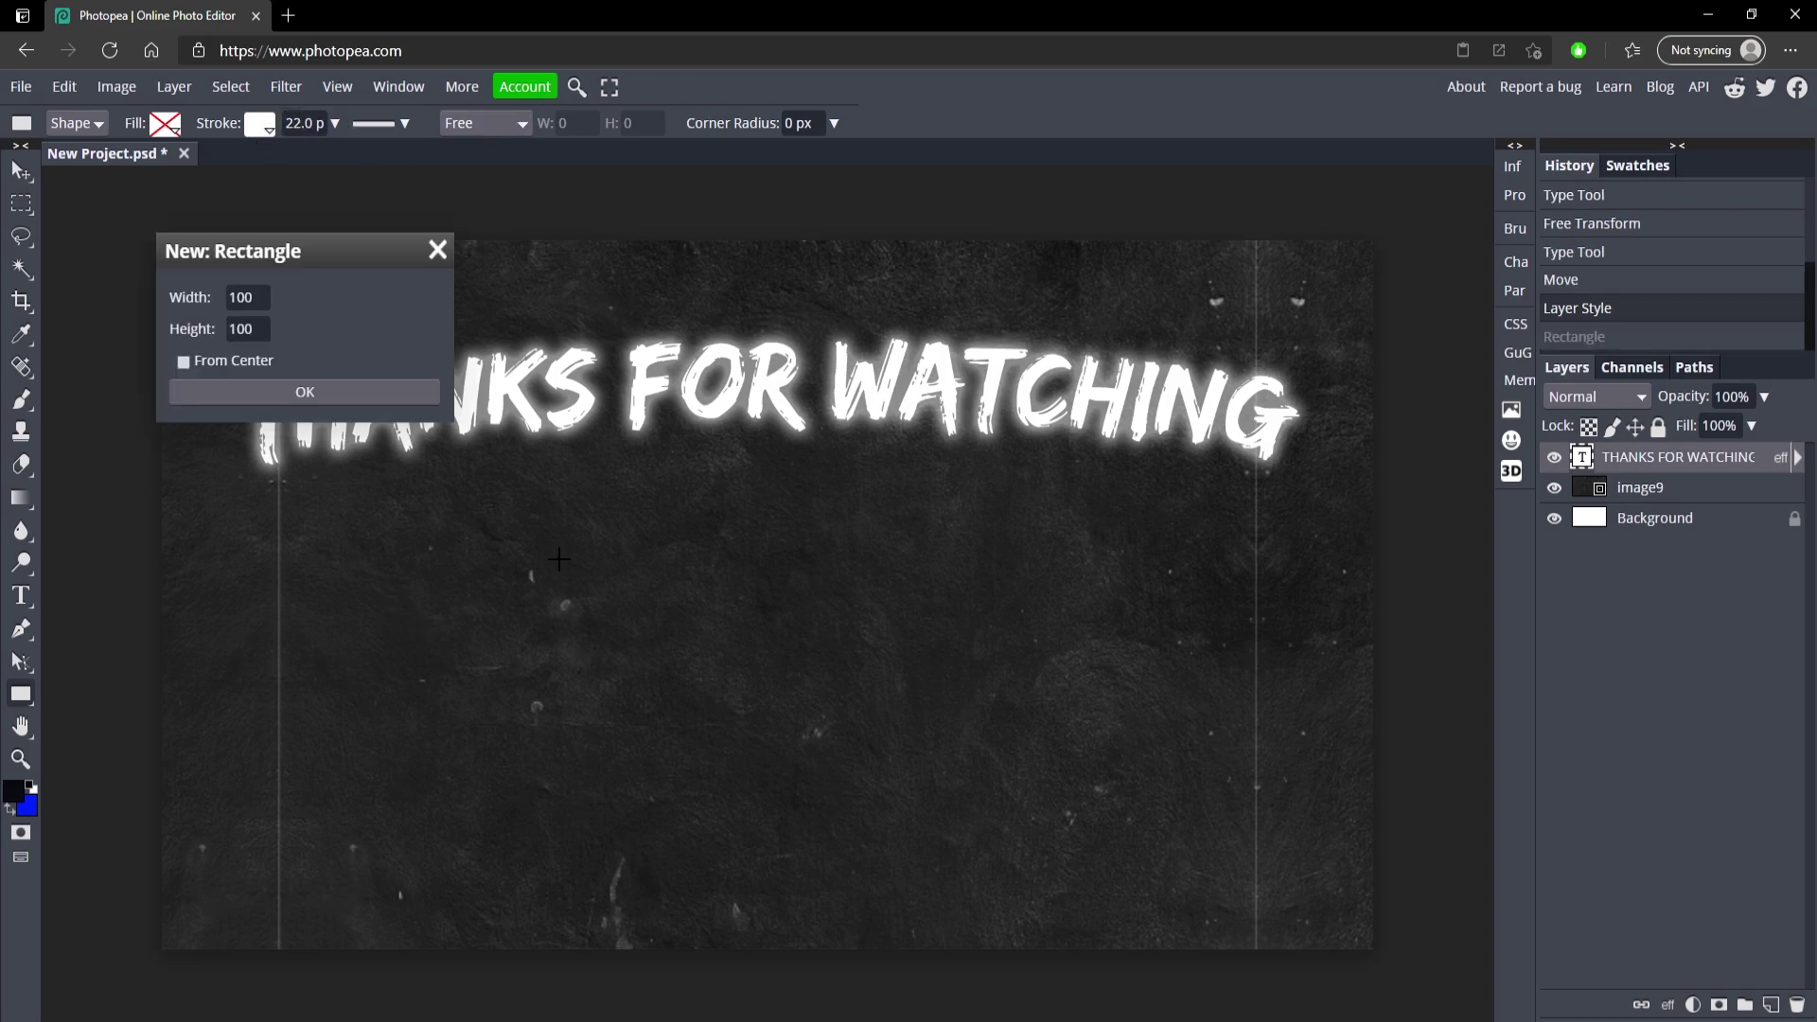
pyautogui.doubleClick(259, 295)
pyautogui.write('1280')
pyautogui.press('Tab')
pyautogui.write('72')
# Create the rectangle, shrink it to about half size, shift it left, and enable Distances
pyautogui.click(248, 390)
pyautogui.click(21, 171)
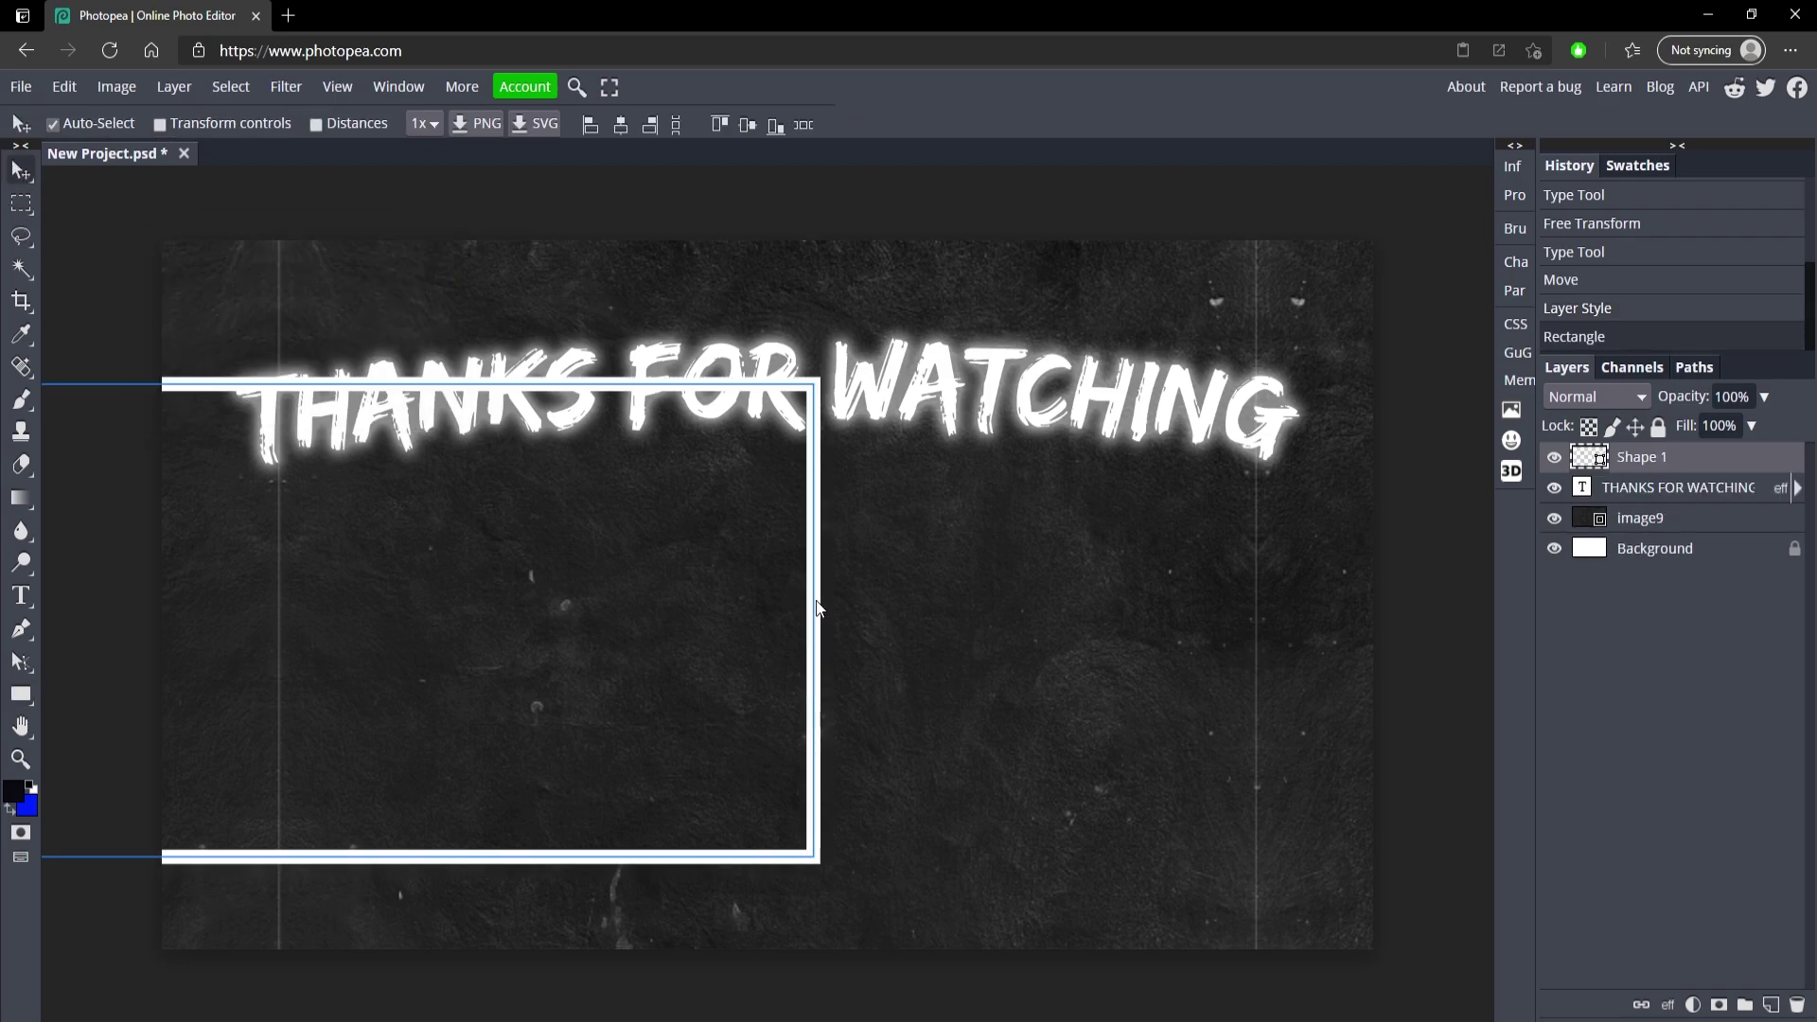
pyautogui.moveTo(818, 608); pyautogui.dragTo(1237, 646)
pyautogui.hotkey('ctrl', 't')
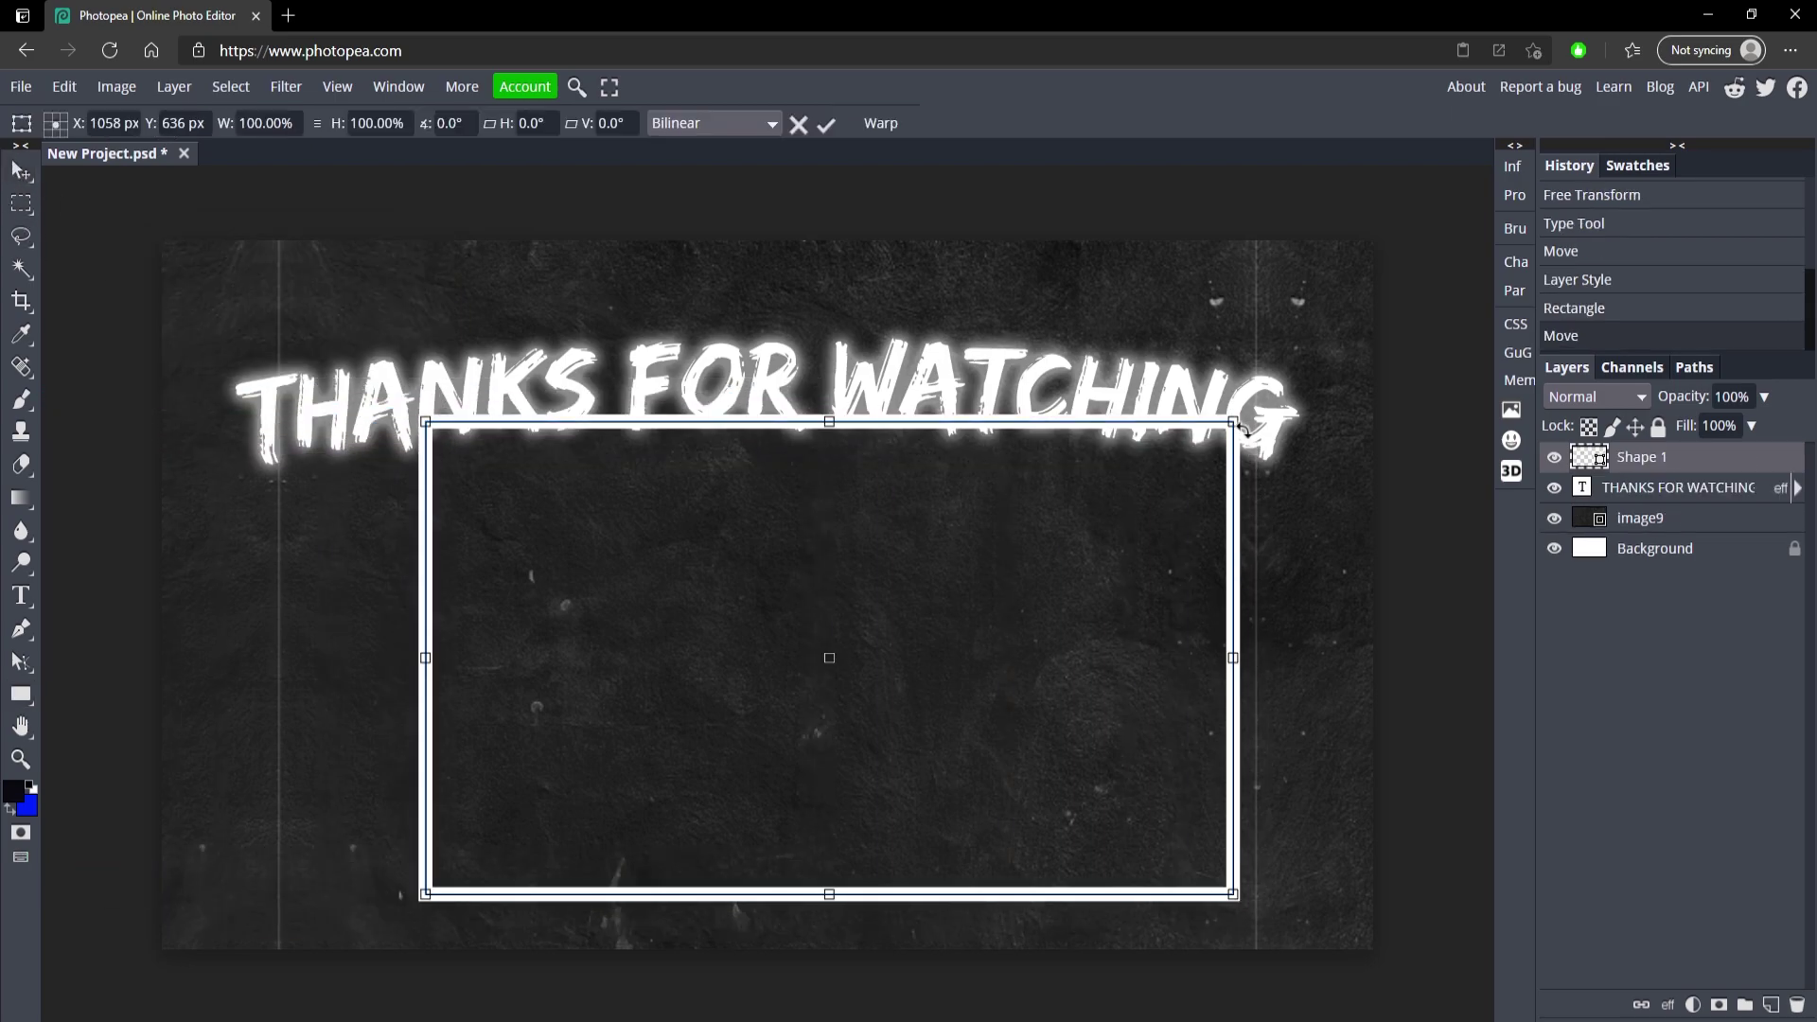
pyautogui.moveTo(1227, 428); pyautogui.dragTo(842, 492)
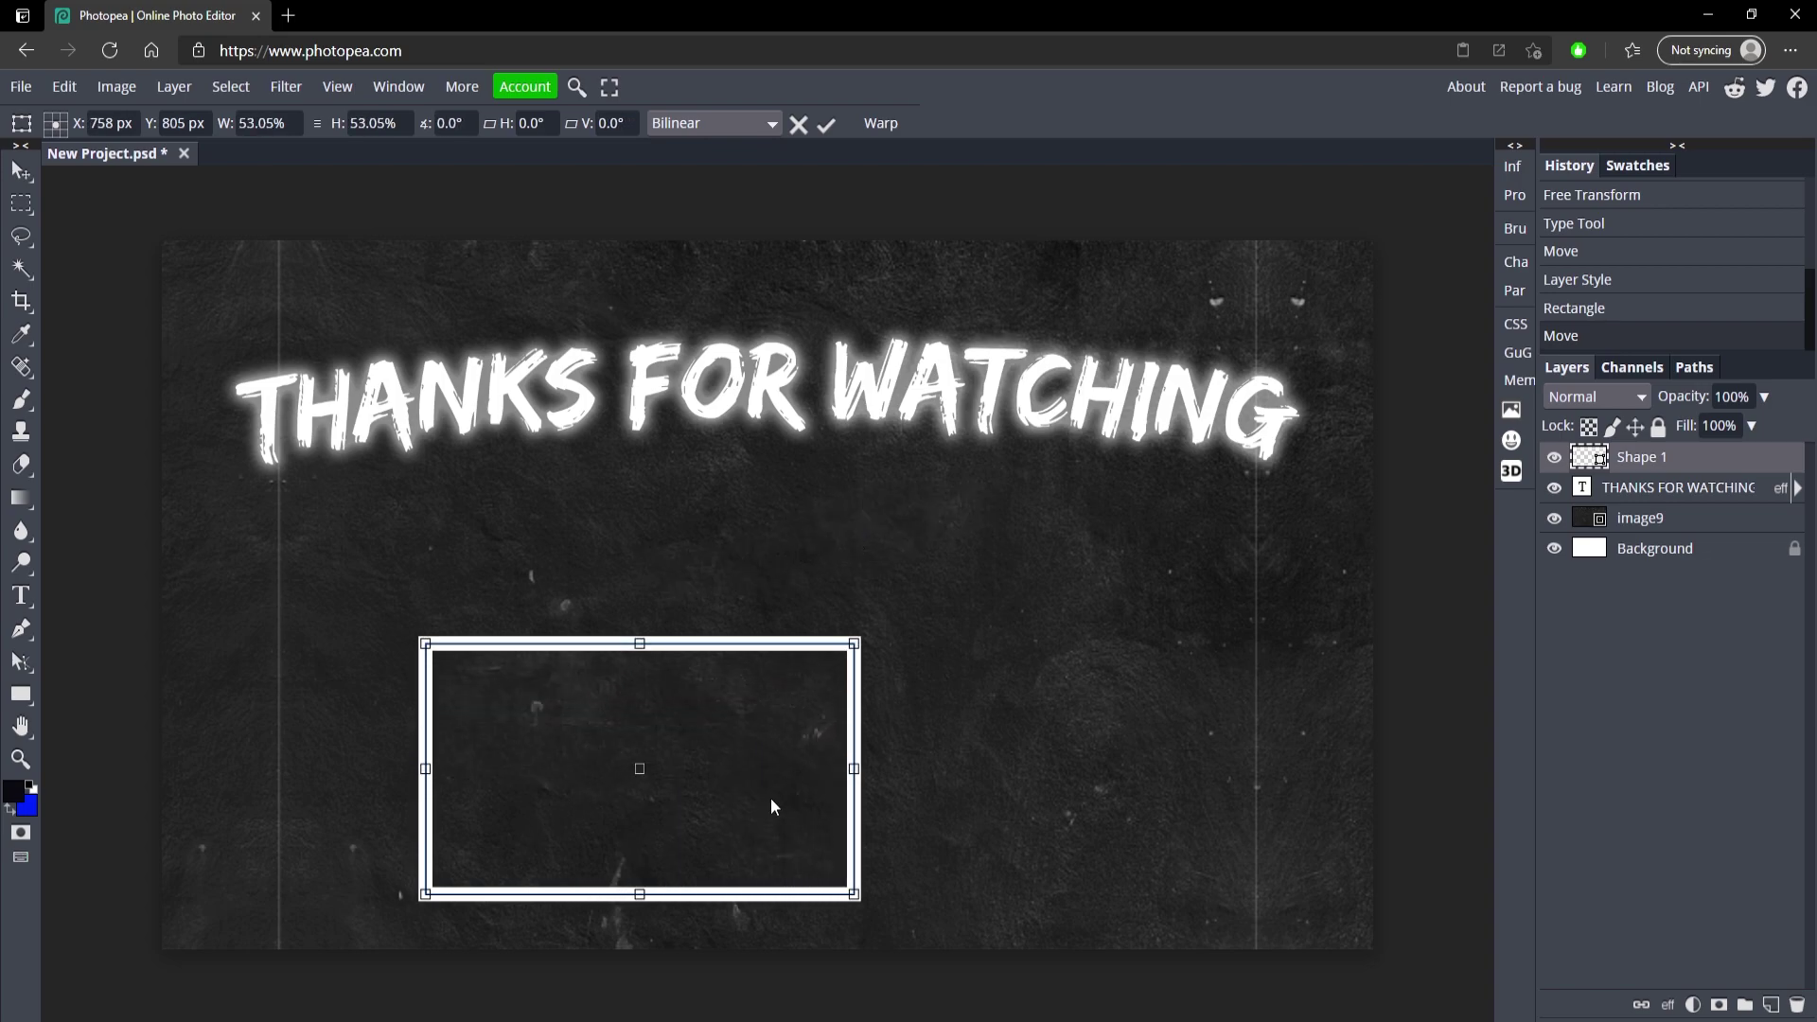
pyautogui.moveTo(770, 798); pyautogui.dragTo(618, 680)
pyautogui.click(826, 124)
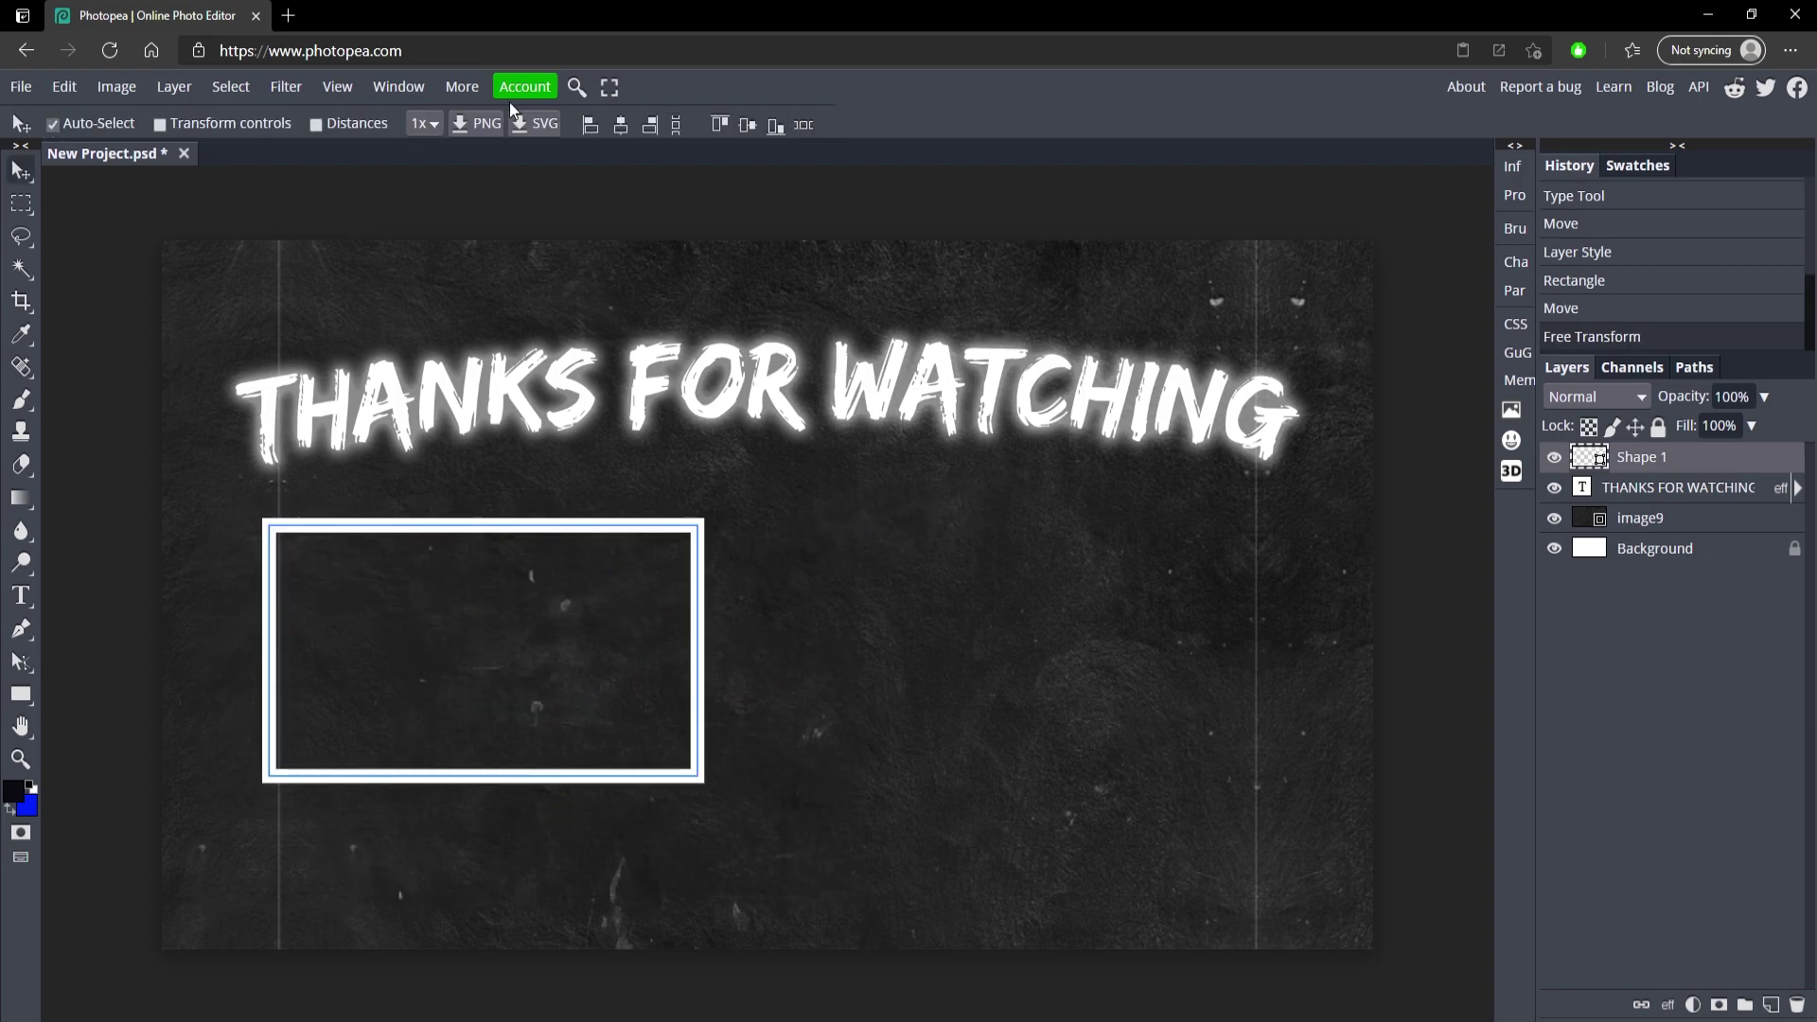
pyautogui.click(318, 124)
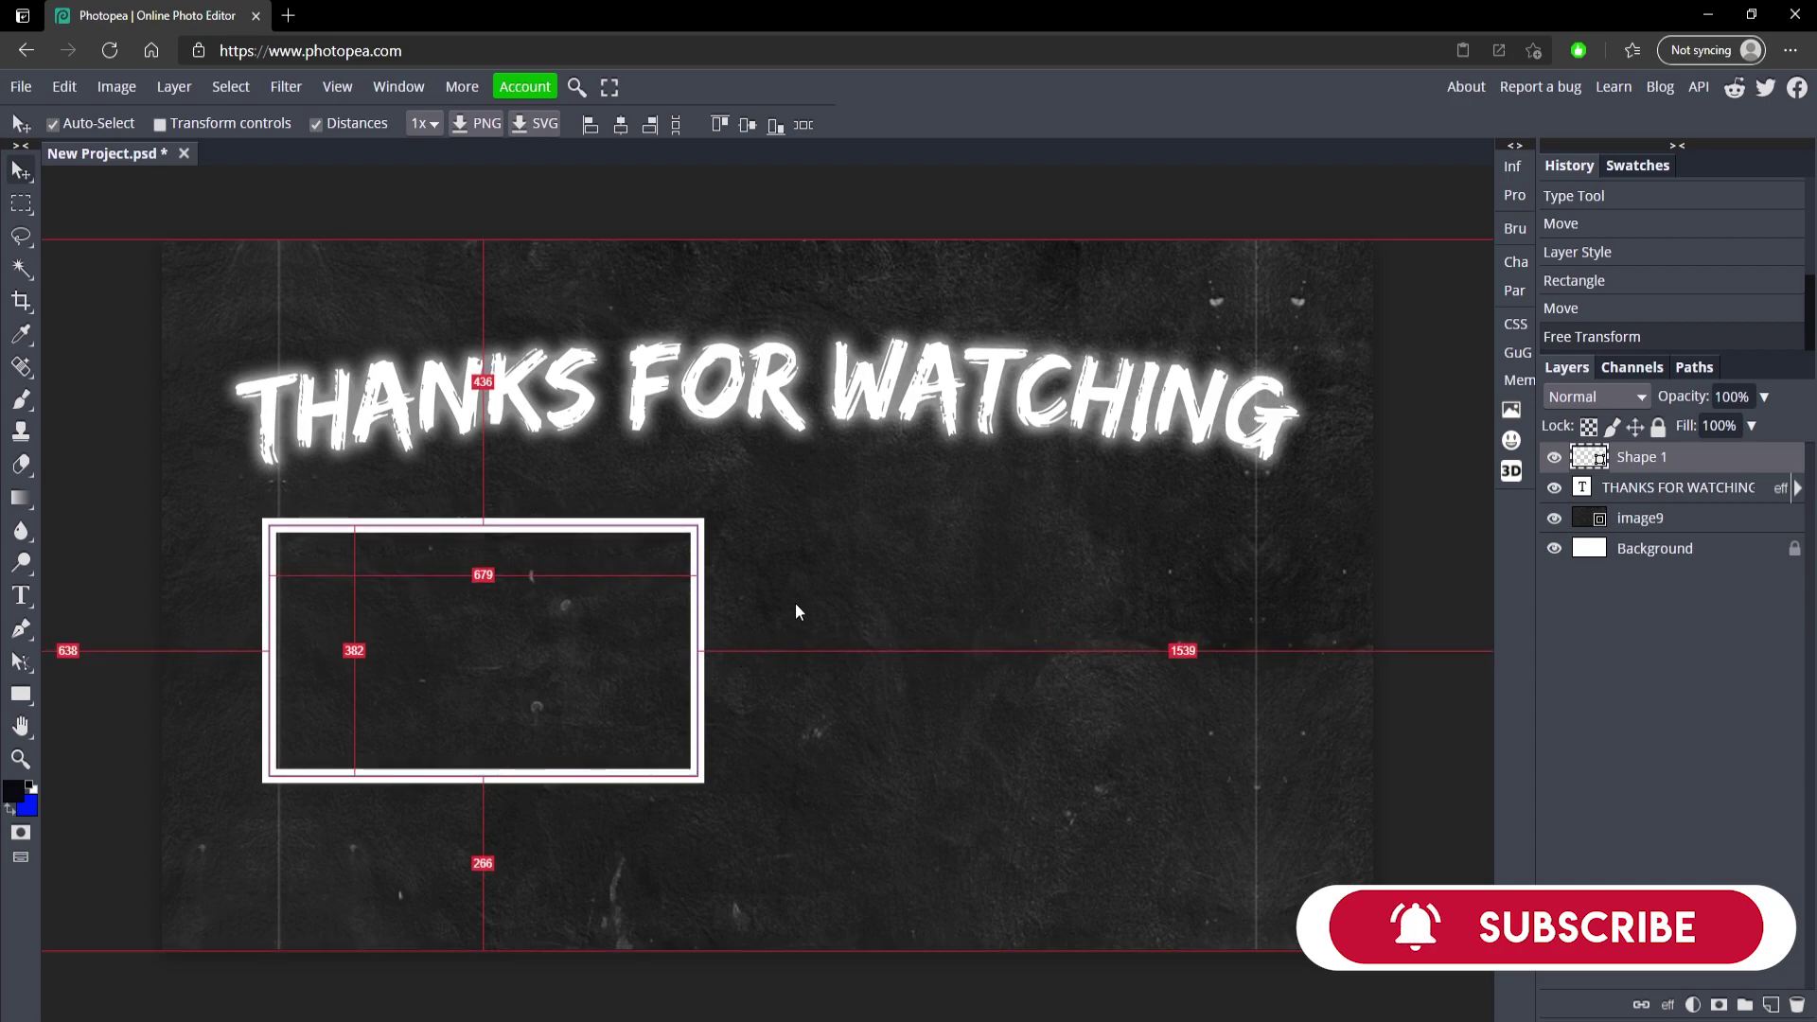
# Rescale the rectangle to about 627 × 353 px and nudge it into place
pyautogui.hotkey('ctrl', 't')
pyautogui.moveTo(700, 521); pyautogui.dragTo(840, 313)
pyautogui.press('Escape')
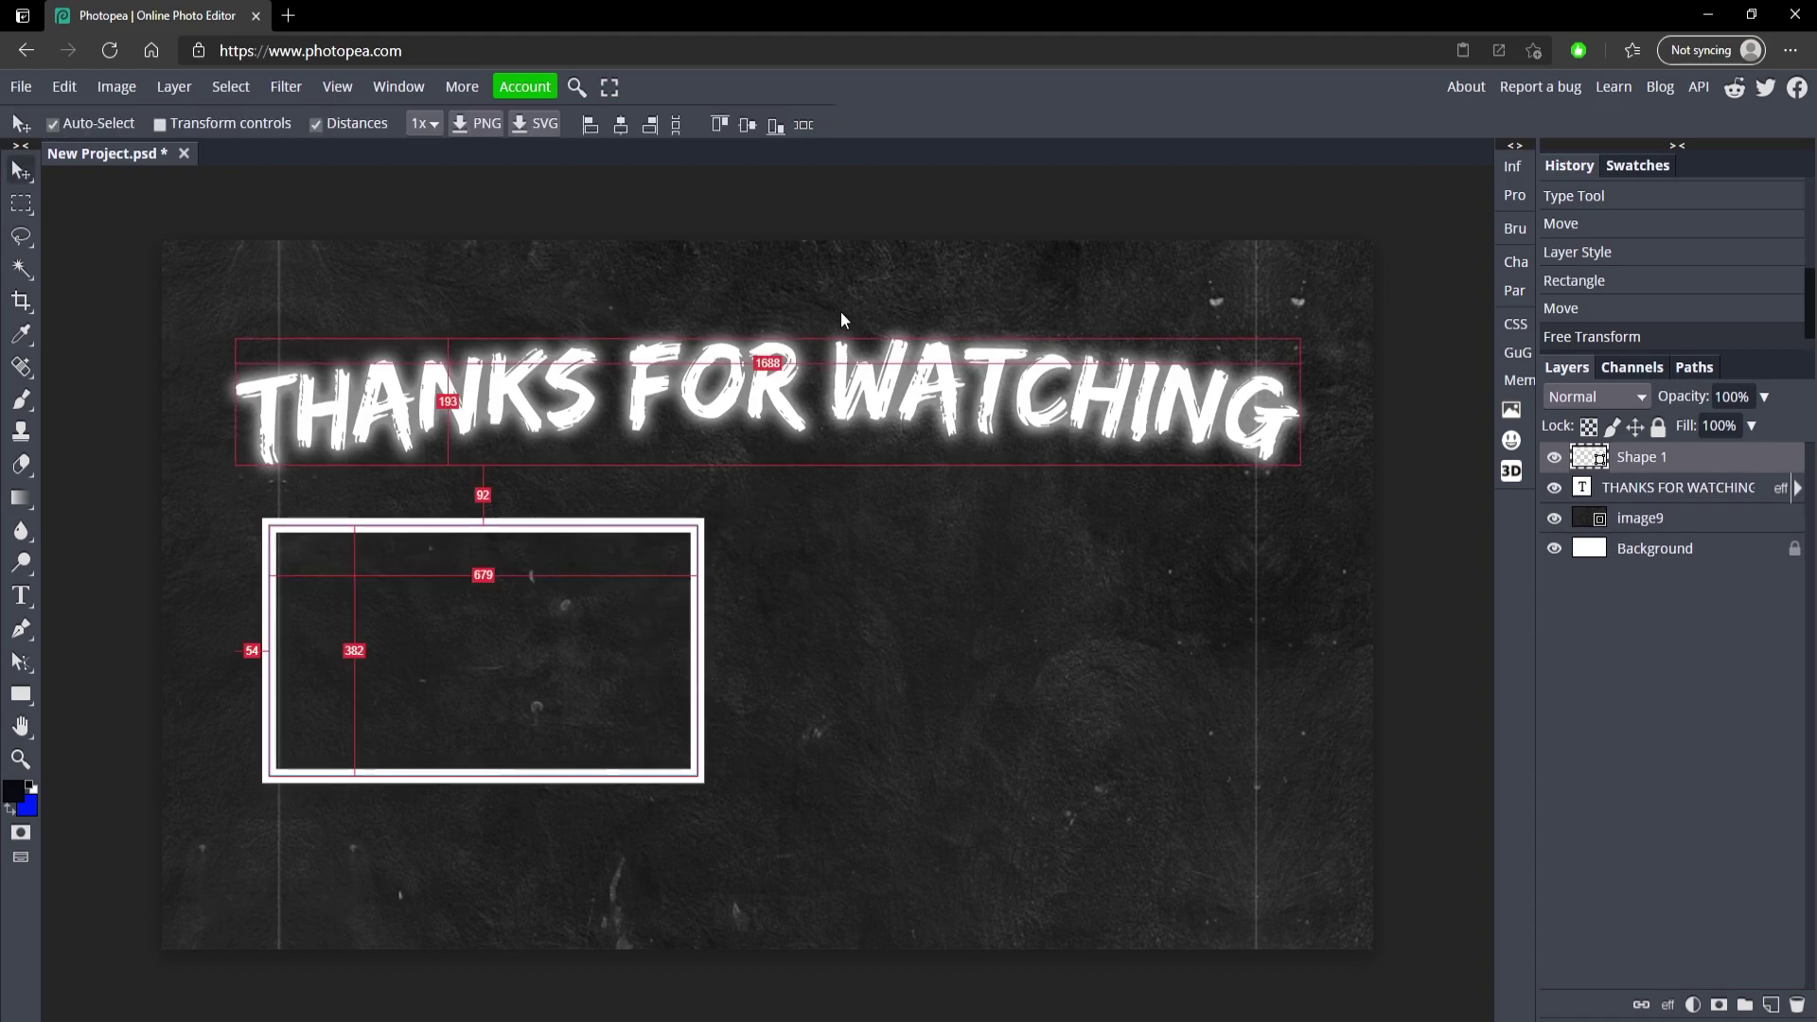
pyautogui.hotkey('ctrl', 't')
pyautogui.moveTo(701, 521); pyautogui.dragTo(663, 552)
pyautogui.click(826, 124)
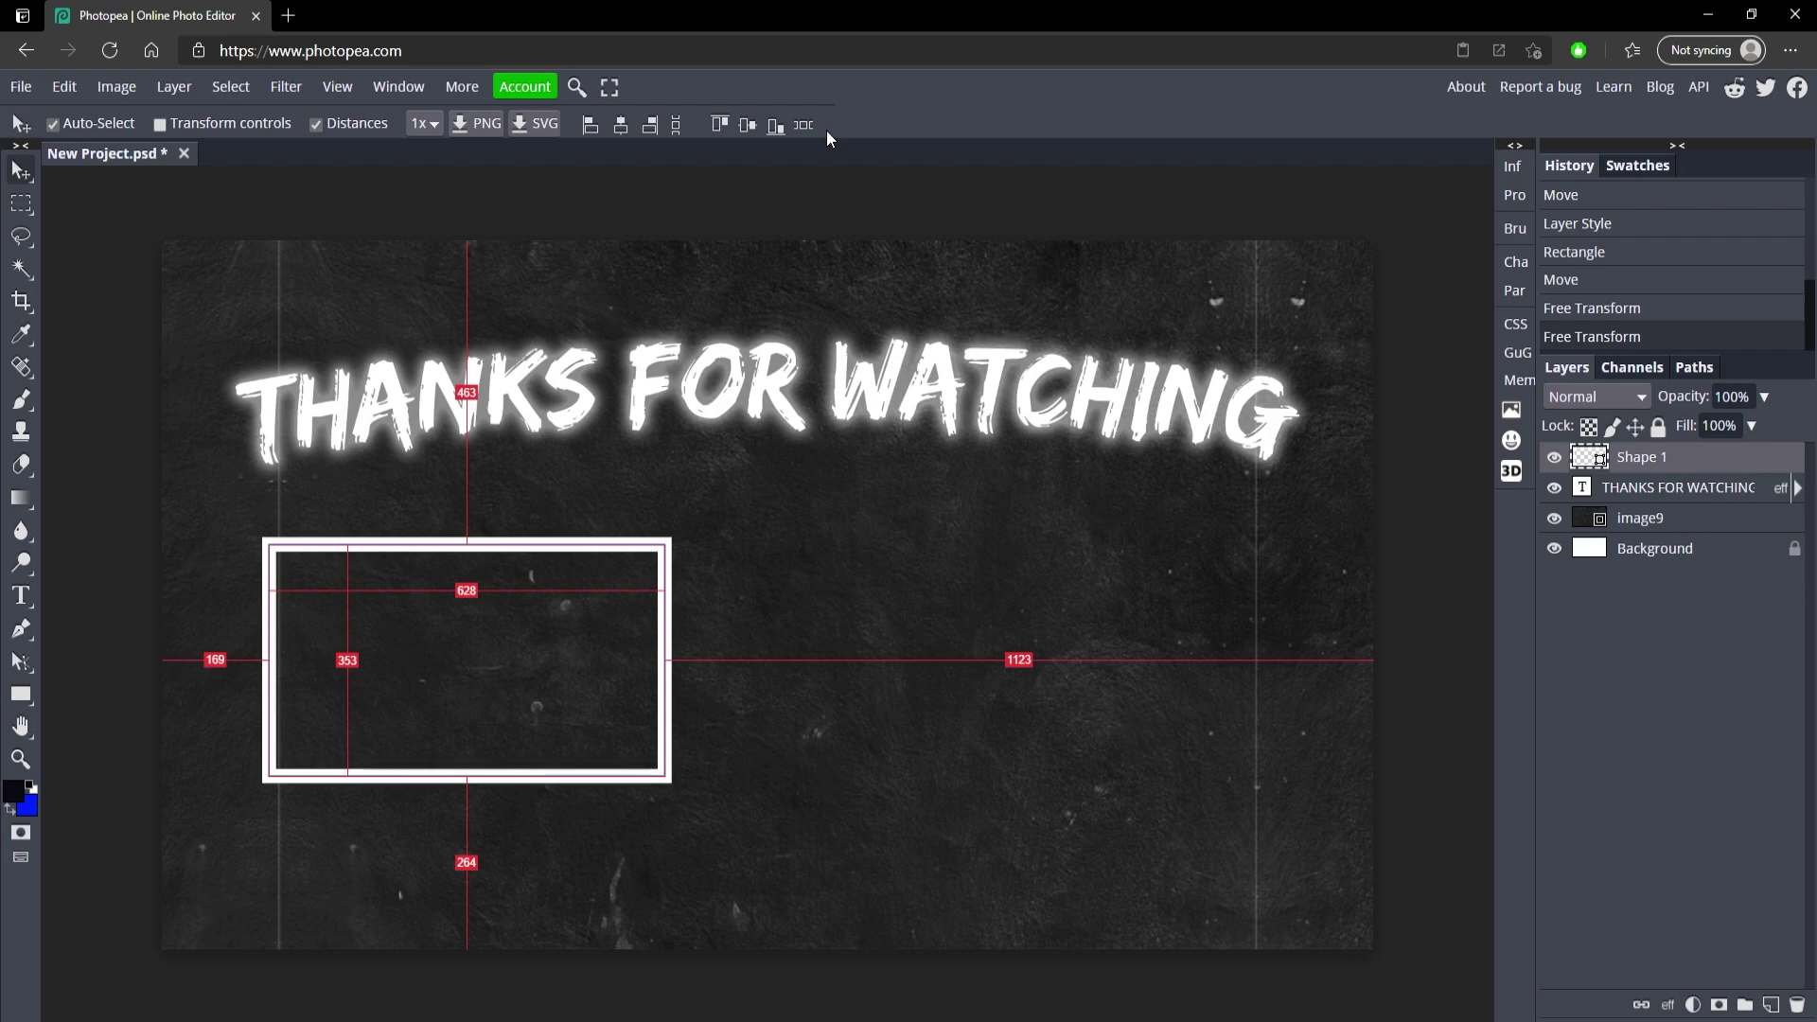
pyautogui.click(667, 642)
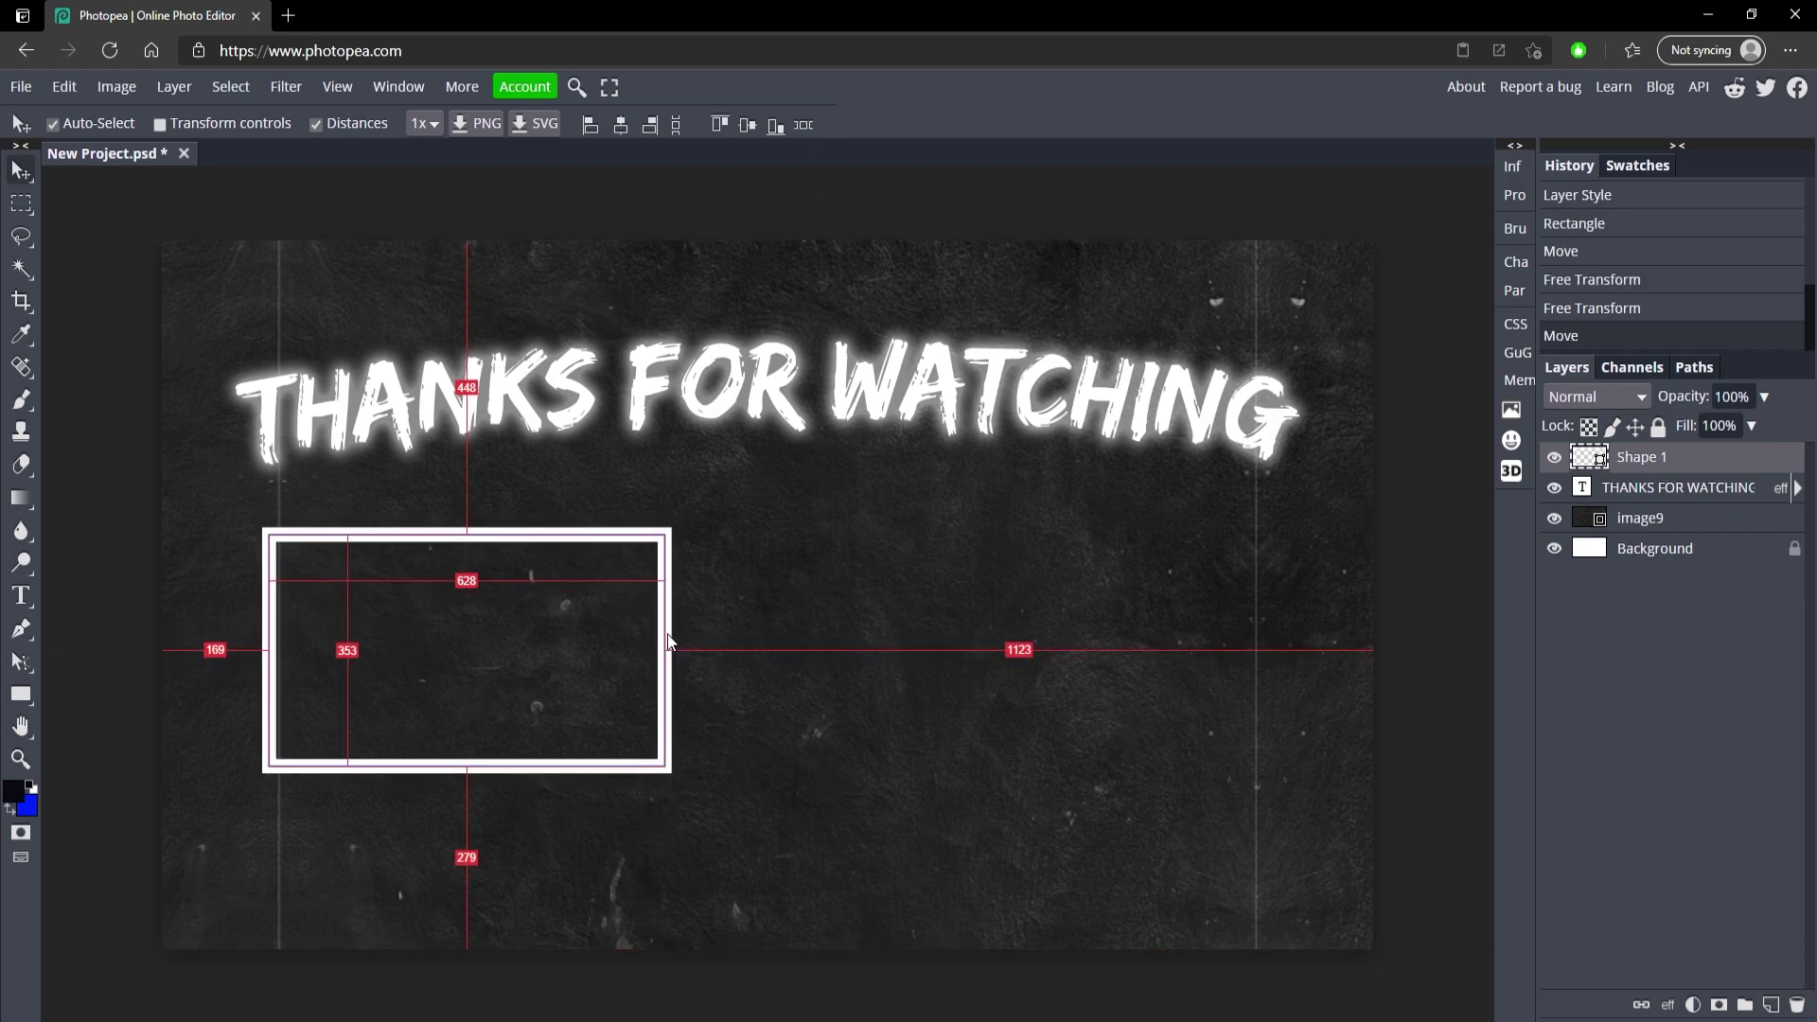
# Duplicate the rectangle frame and place the copy on the right, level with the original
pyautogui.moveTo(668, 643); pyautogui.dragTo(1252, 668)
pyautogui.click(270, 664)
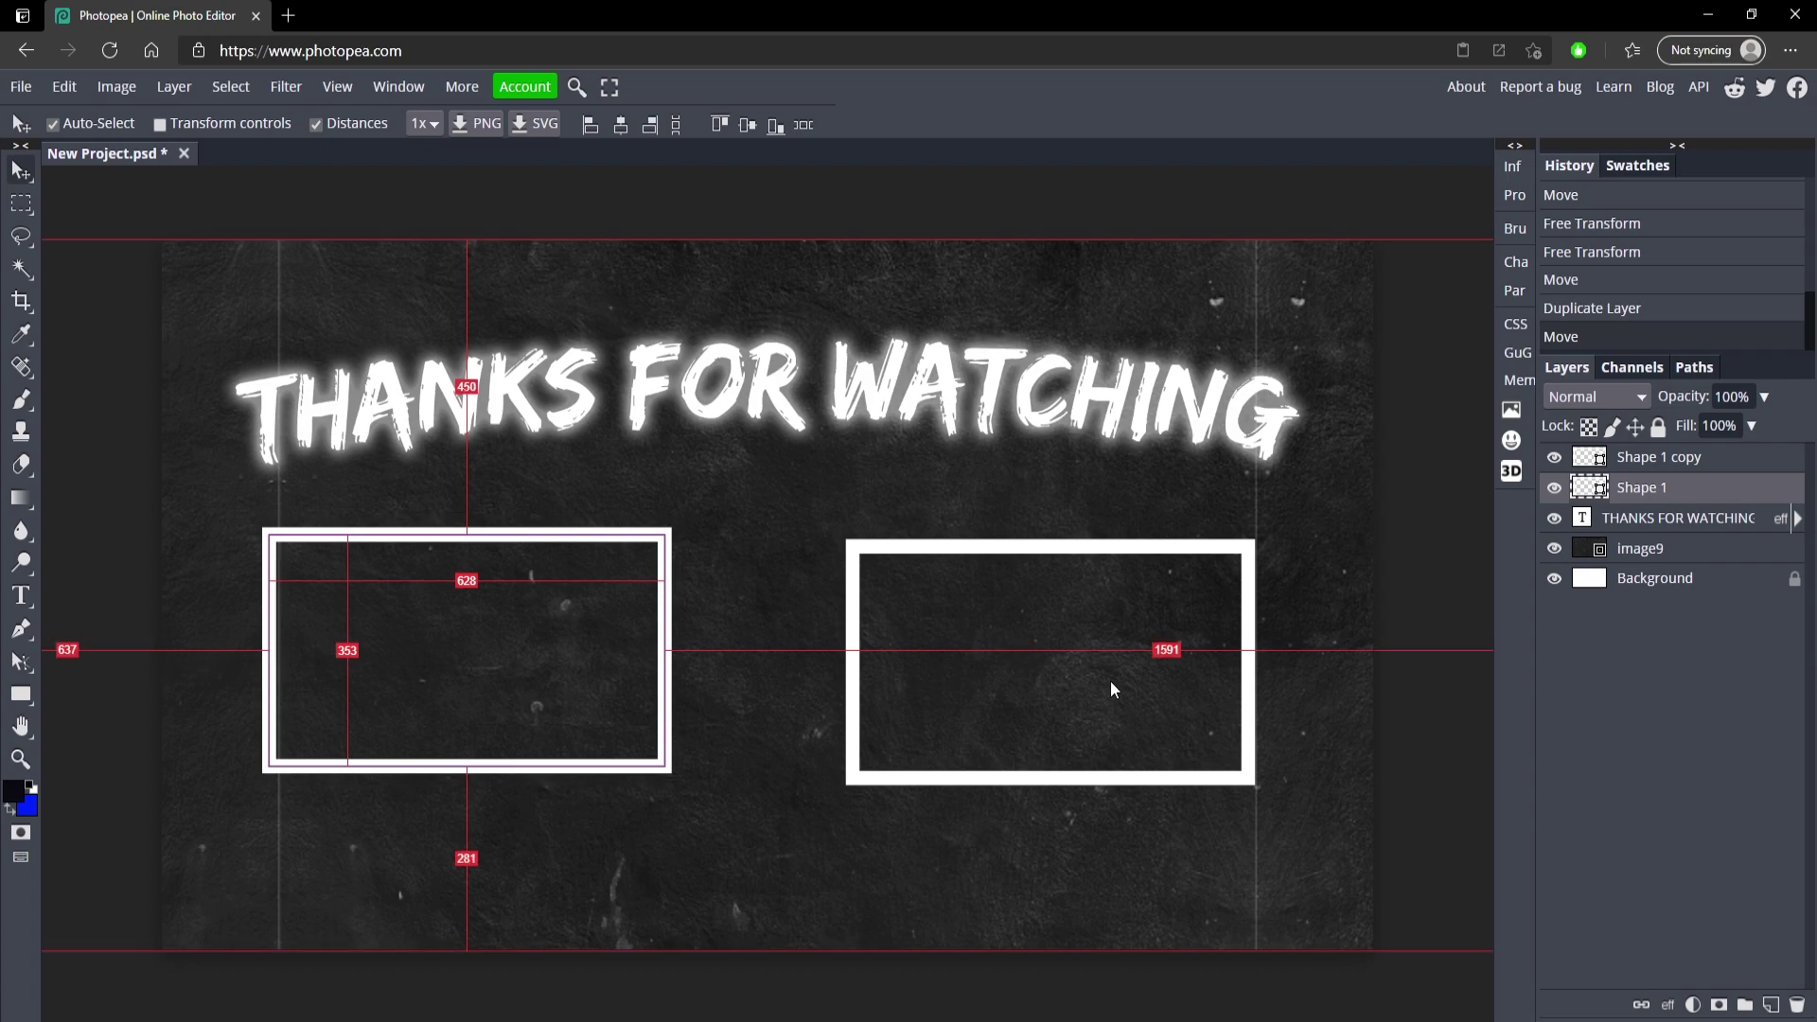
pyautogui.moveTo(1249, 670); pyautogui.dragTo(1266, 657)
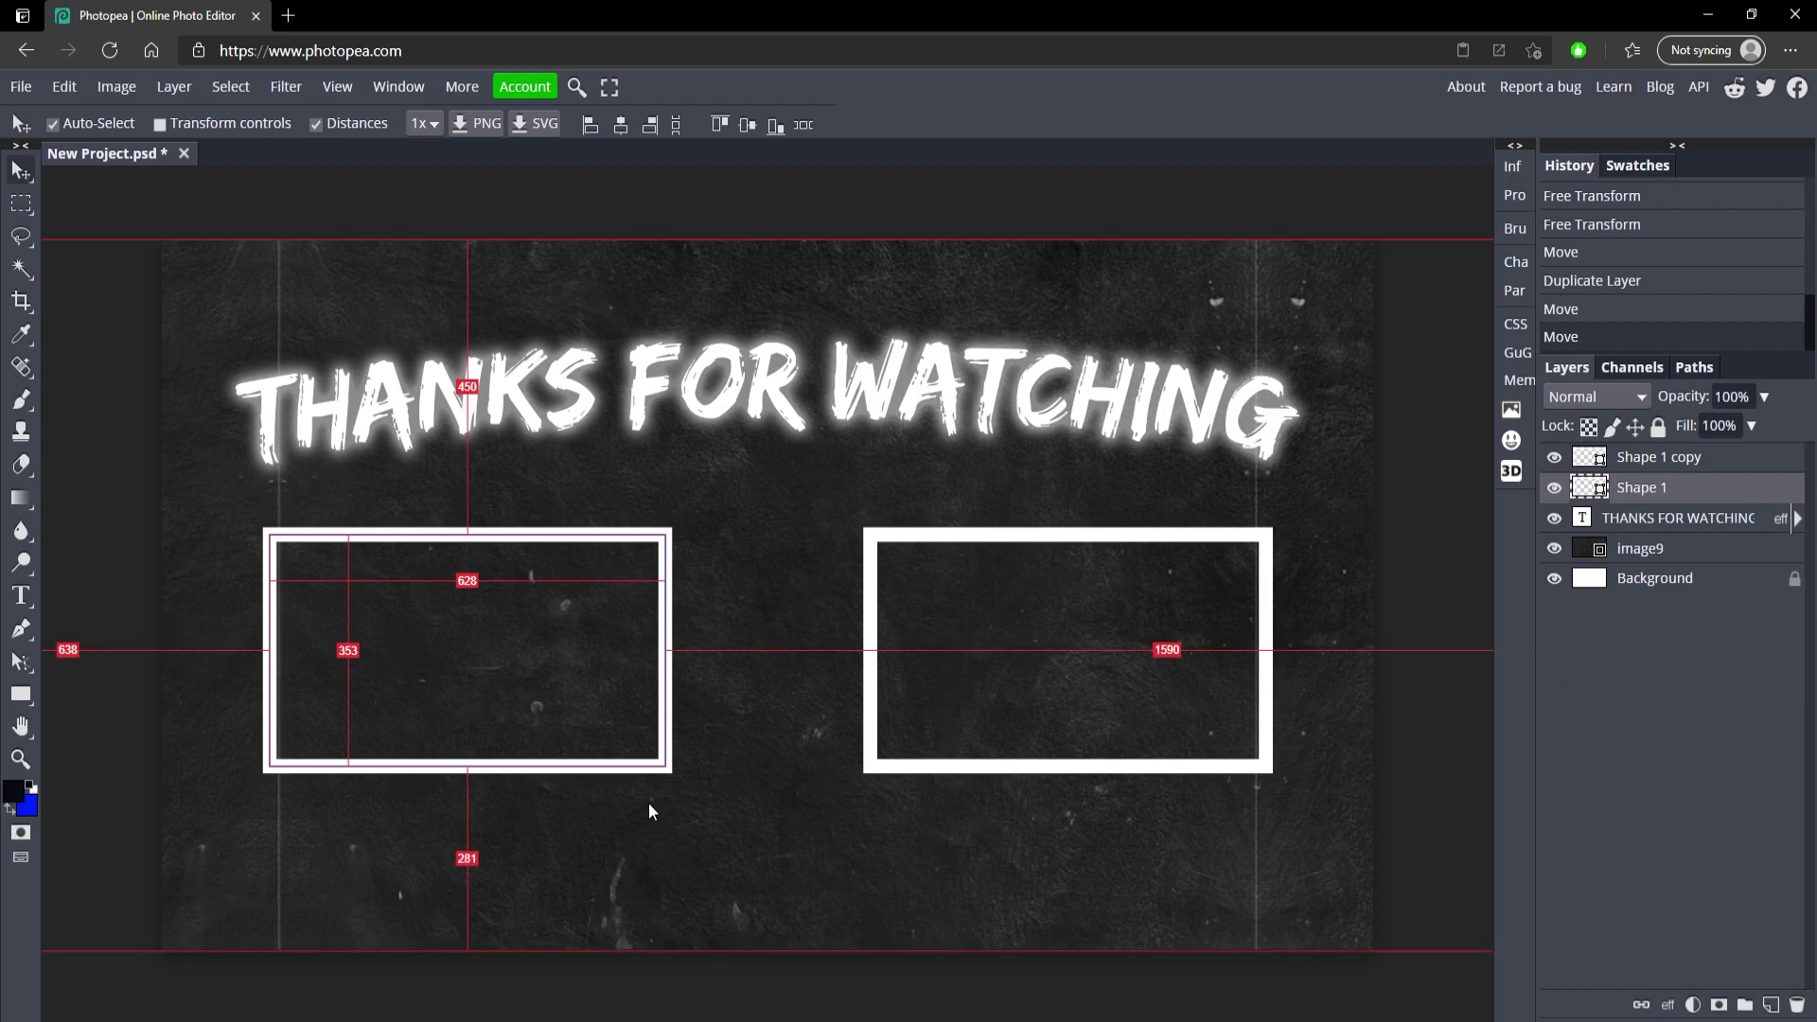
# Draw a white-outlined circle between the two rectangles with the Ellipse tool
pyautogui.rightClick(20, 696)
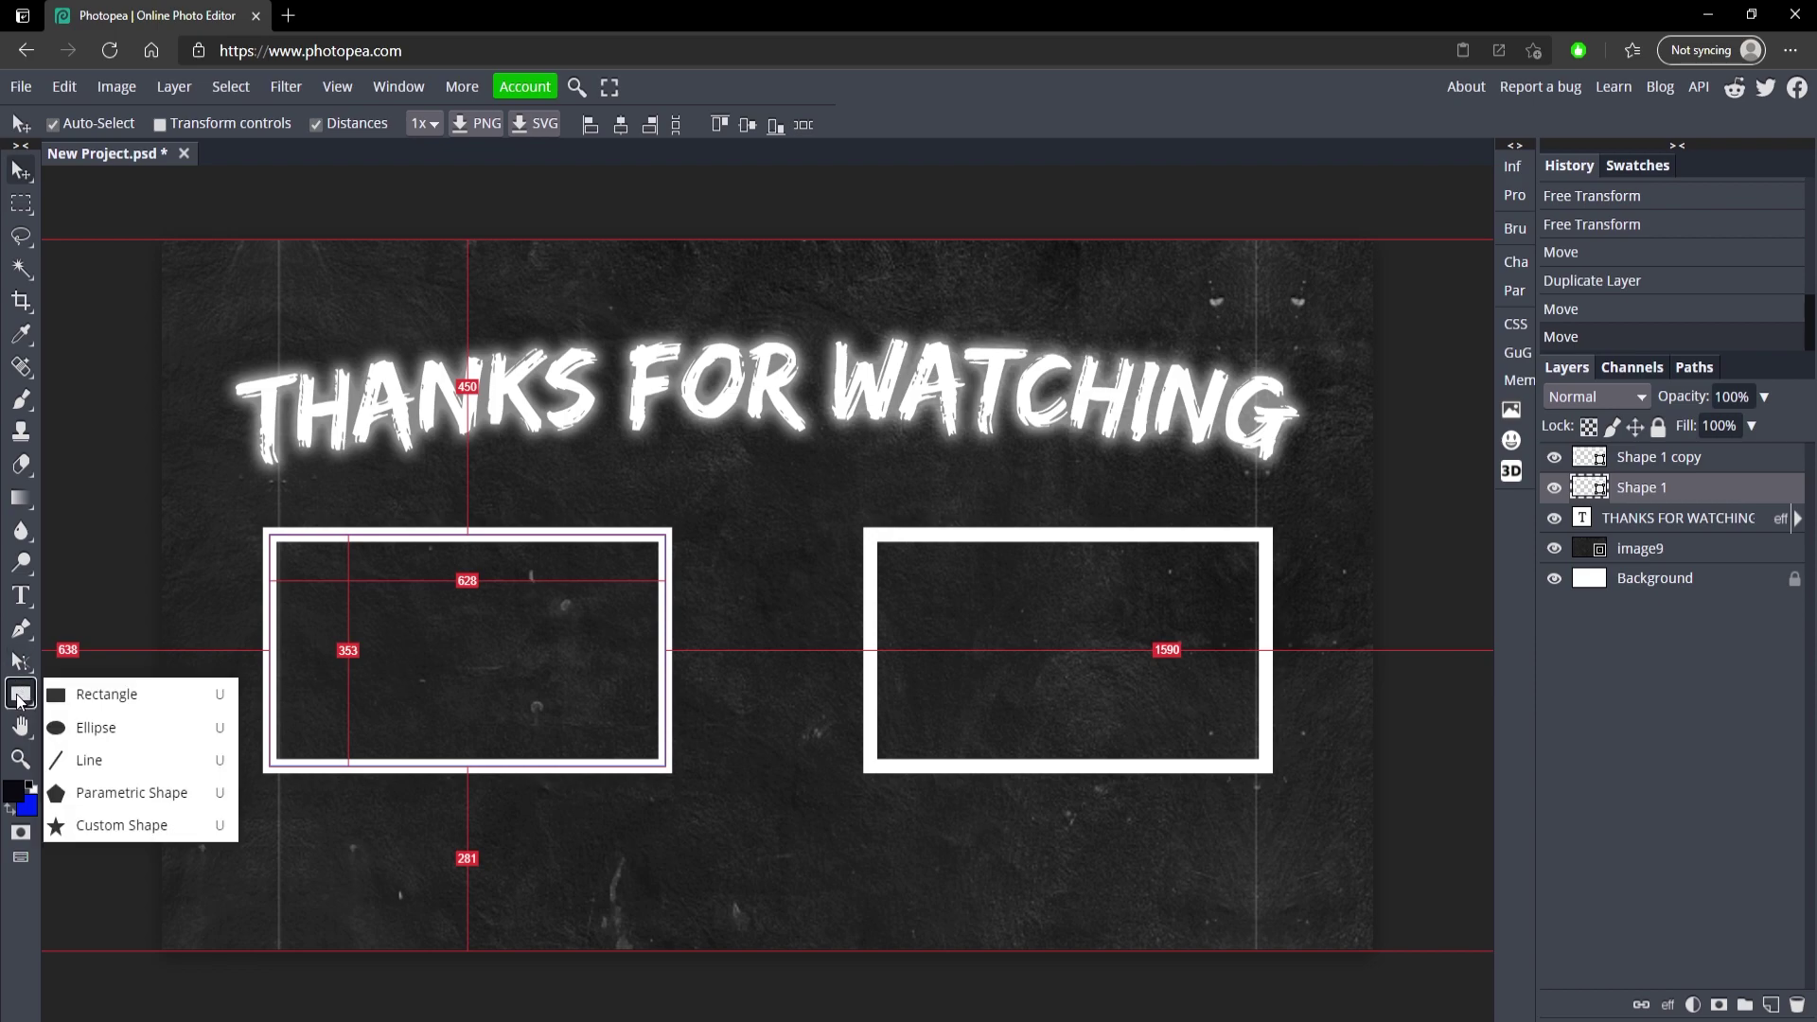
pyautogui.click(144, 728)
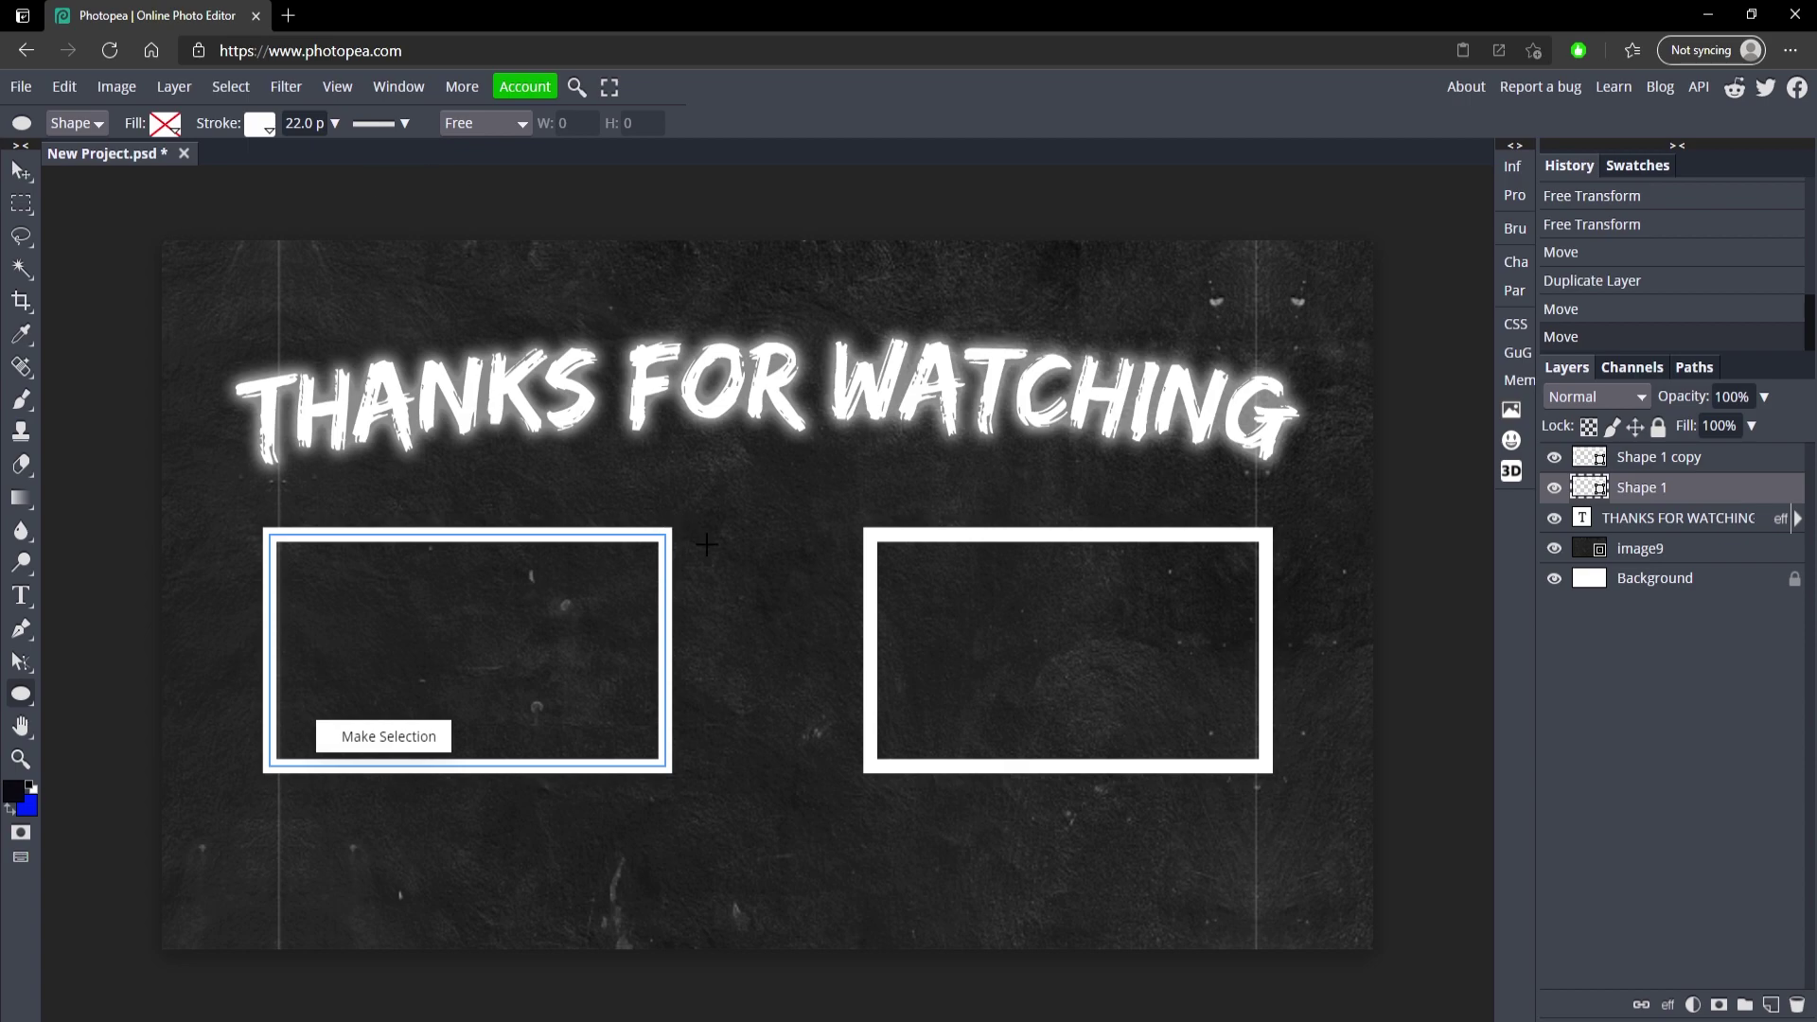
pyautogui.moveTo(690, 538); pyautogui.dragTo(961, 756)
# Move the rectangles slightly further apart and turn off Distances
pyautogui.click(21, 171)
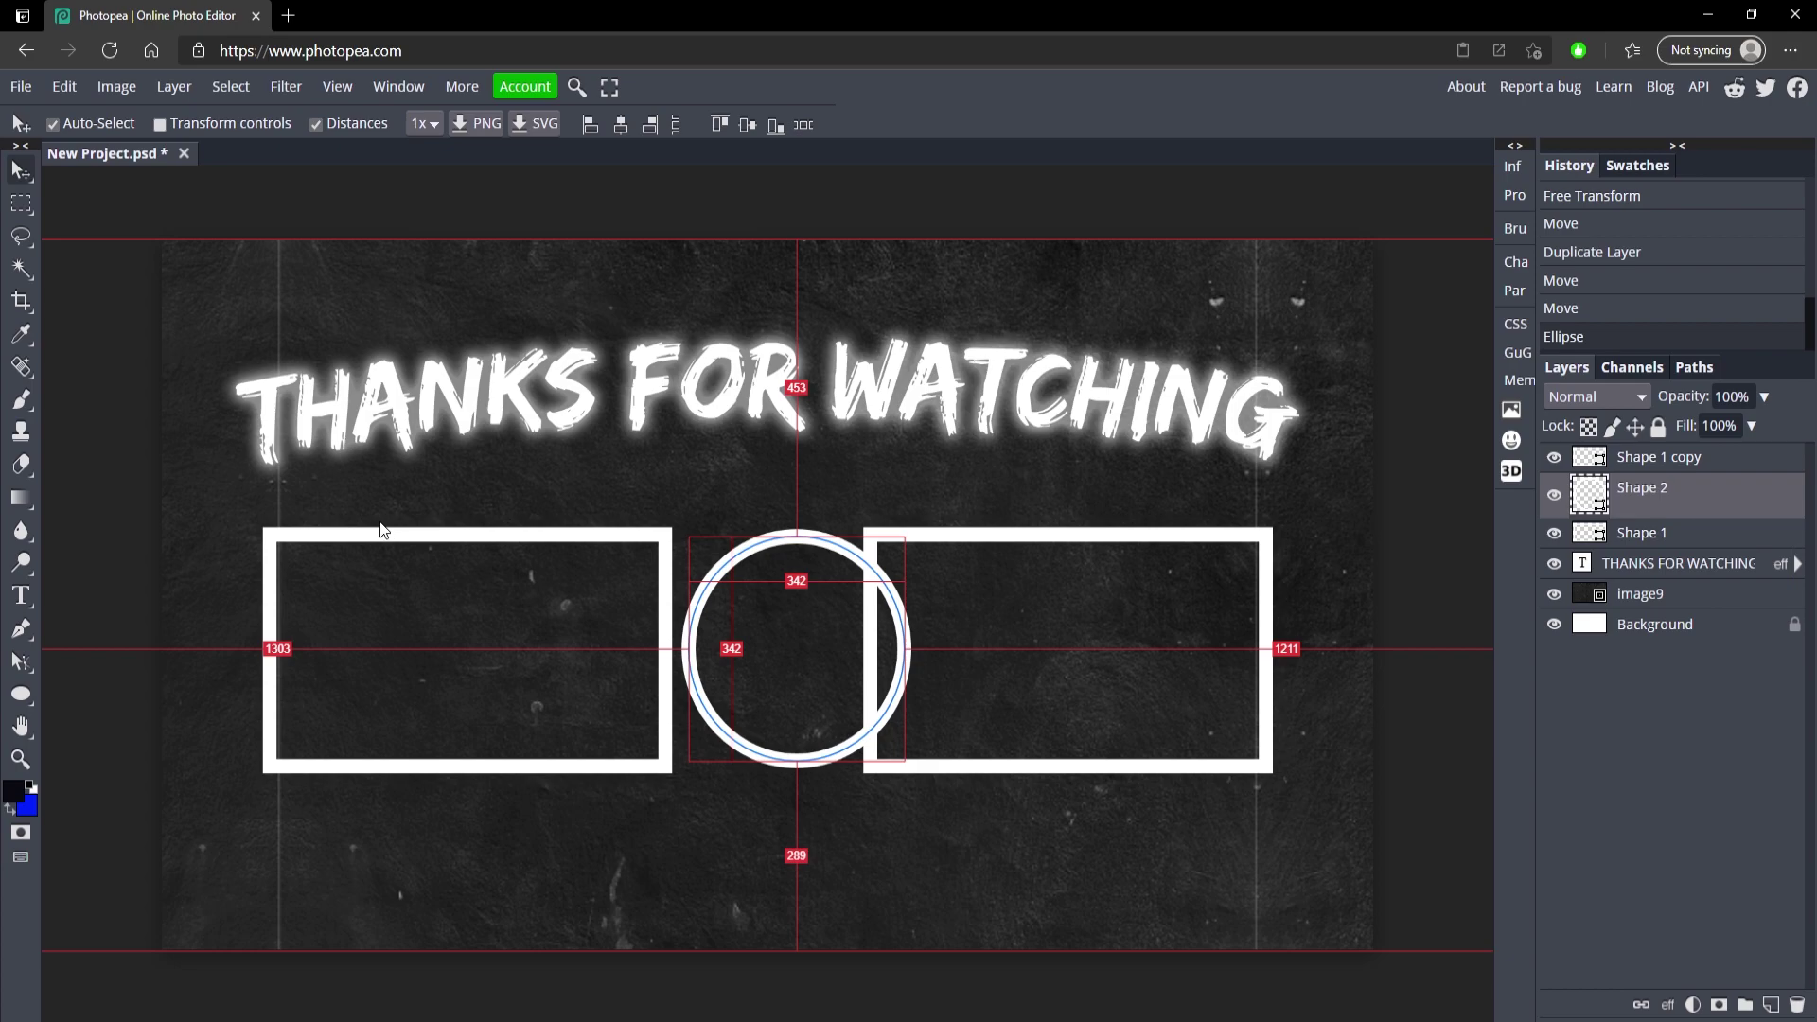
pyautogui.moveTo(376, 537); pyautogui.dragTo(330, 542)
pyautogui.moveTo(996, 550); pyautogui.dragTo(1037, 538)
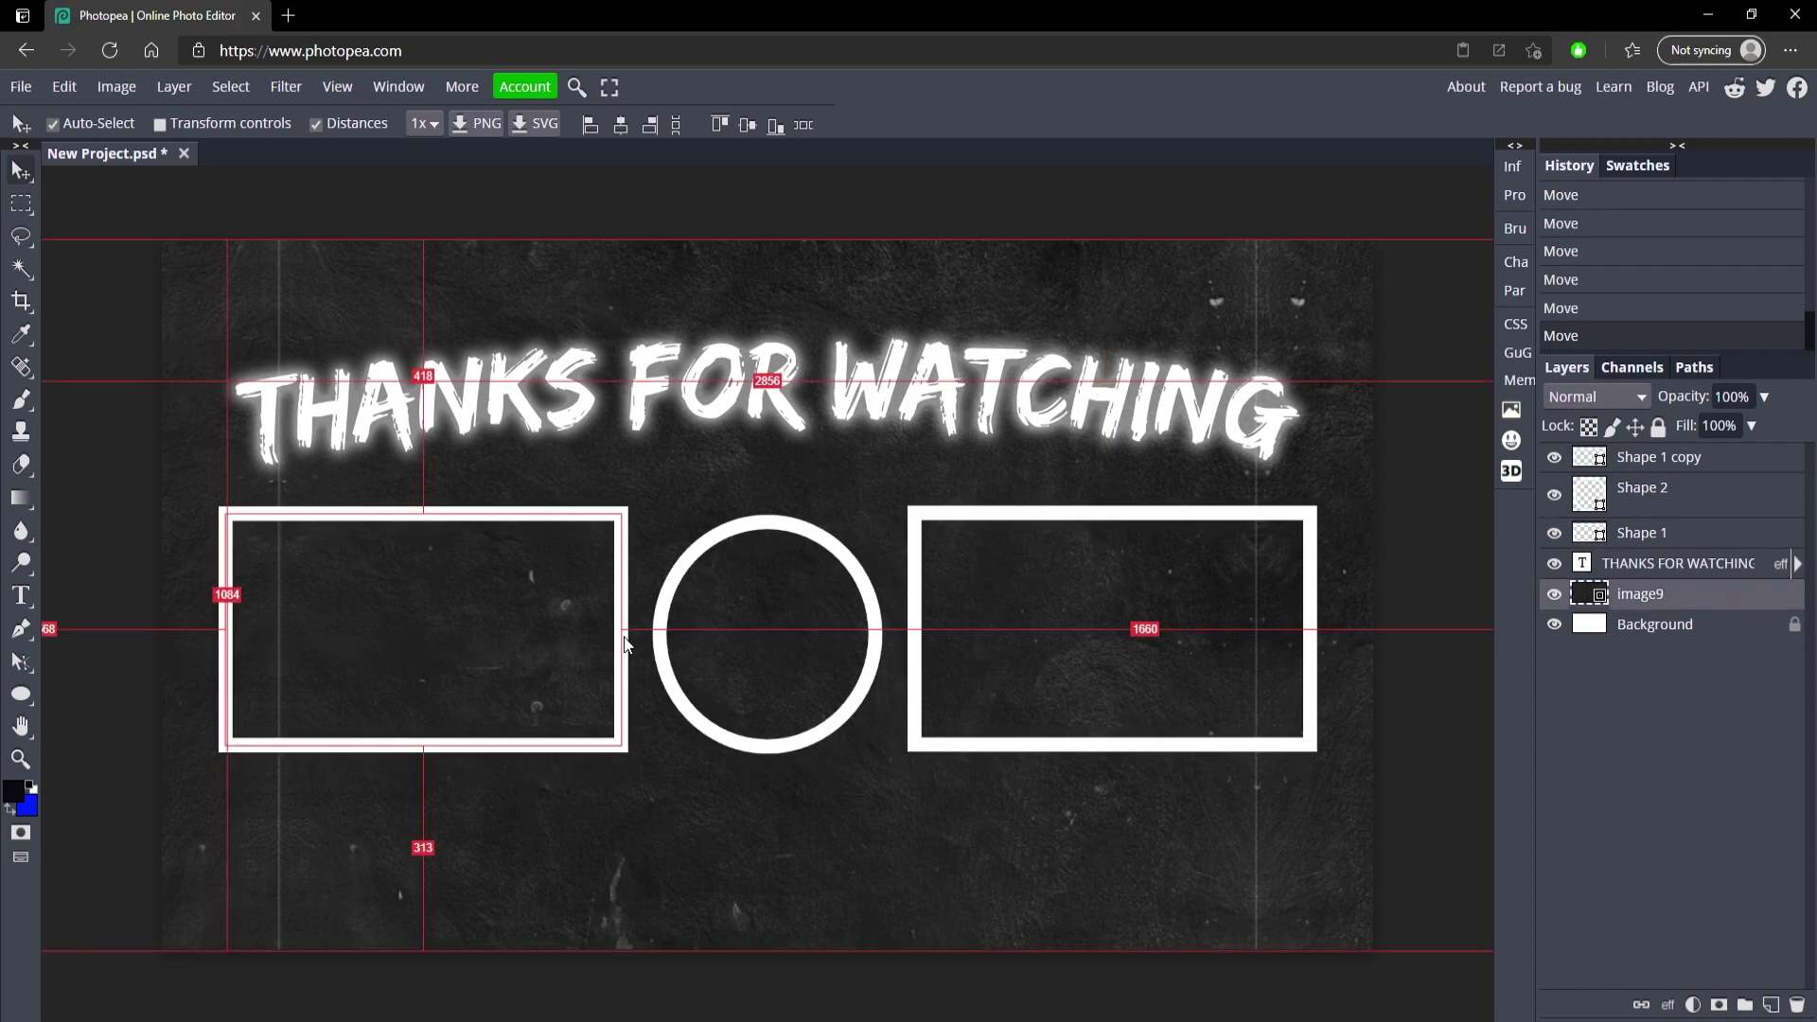
pyautogui.click(314, 126)
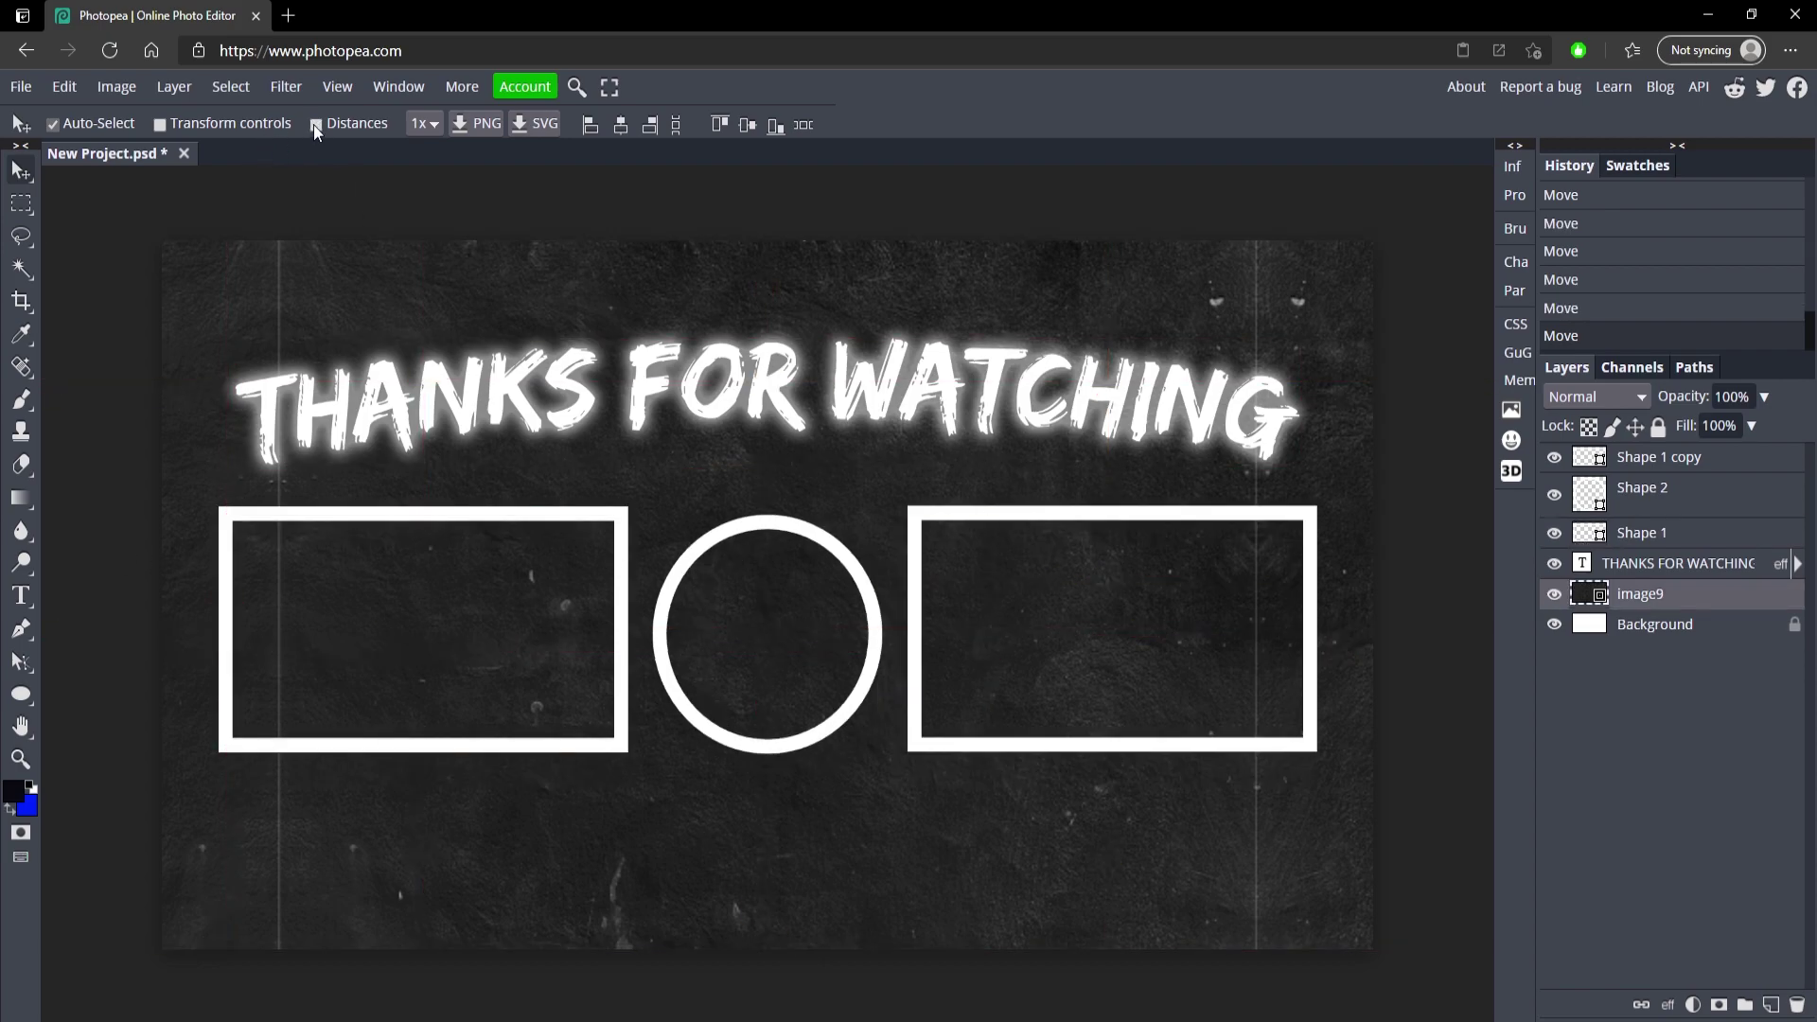
# Enable Outer Glow on the left rectangle, the circle and the right rectangle
pyautogui.doubleClick(1732, 536)
pyautogui.click(281, 831)
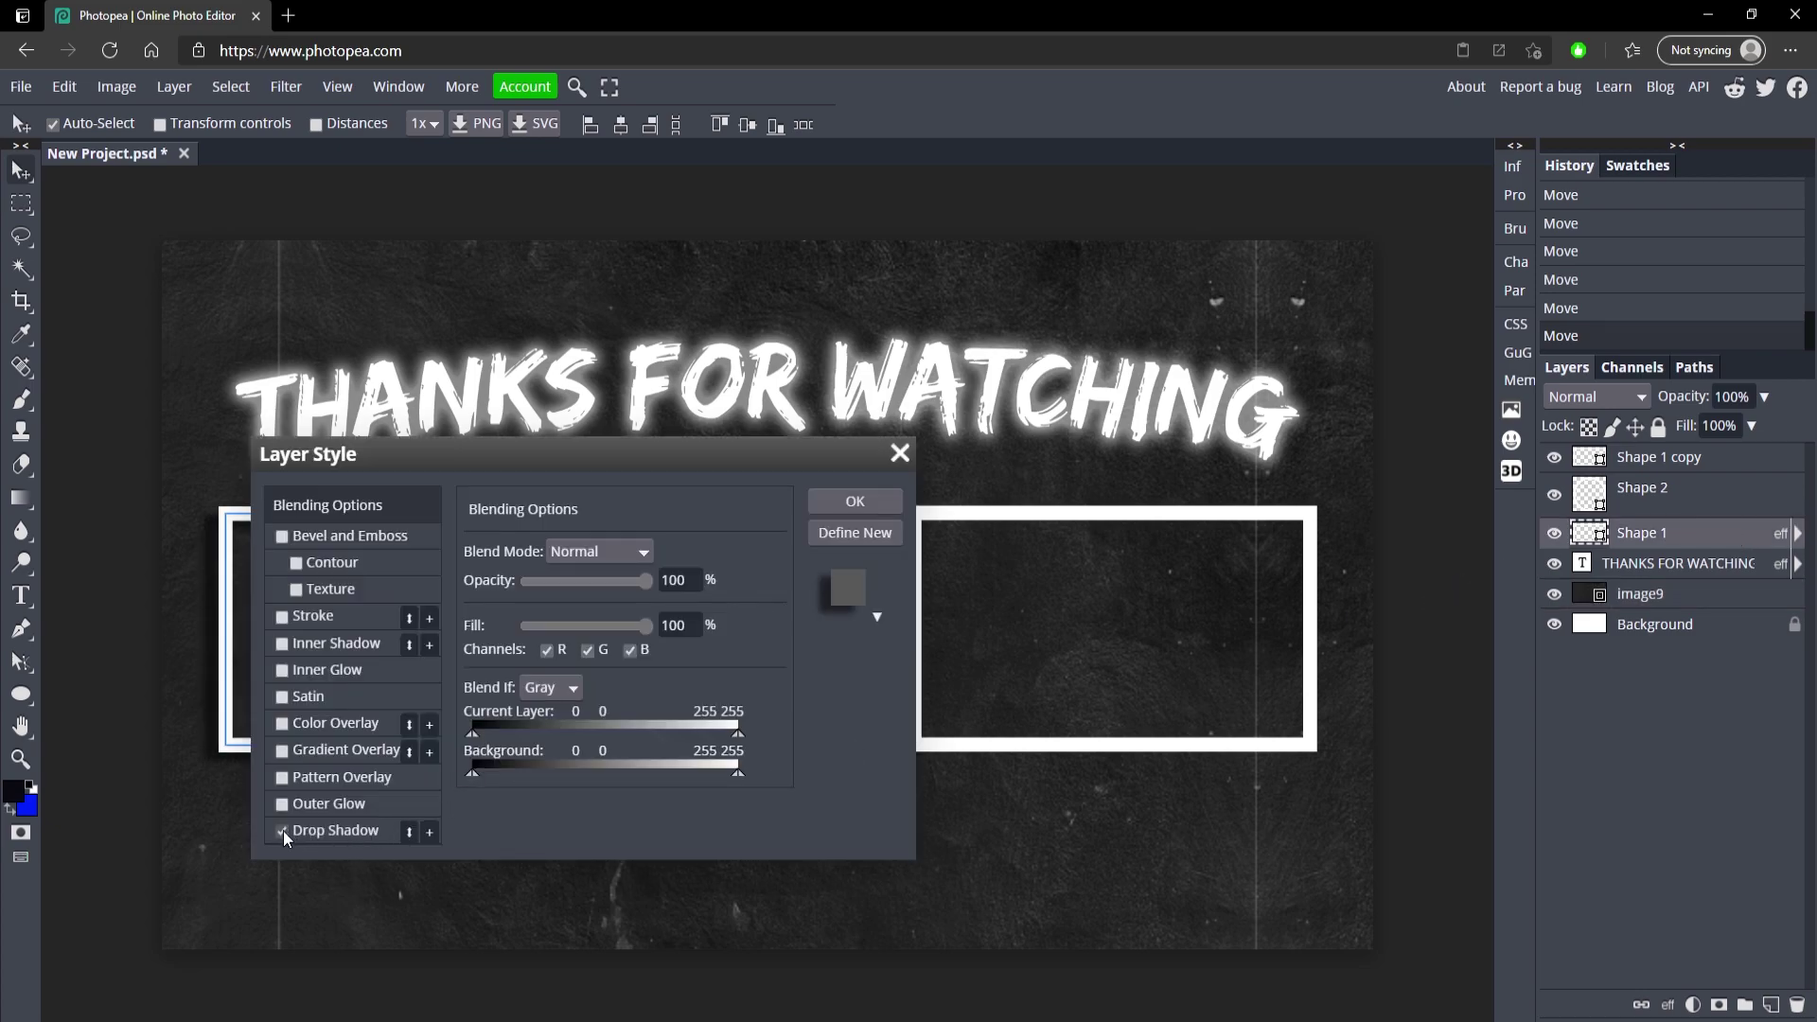
pyautogui.click(282, 803)
pyautogui.click(854, 500)
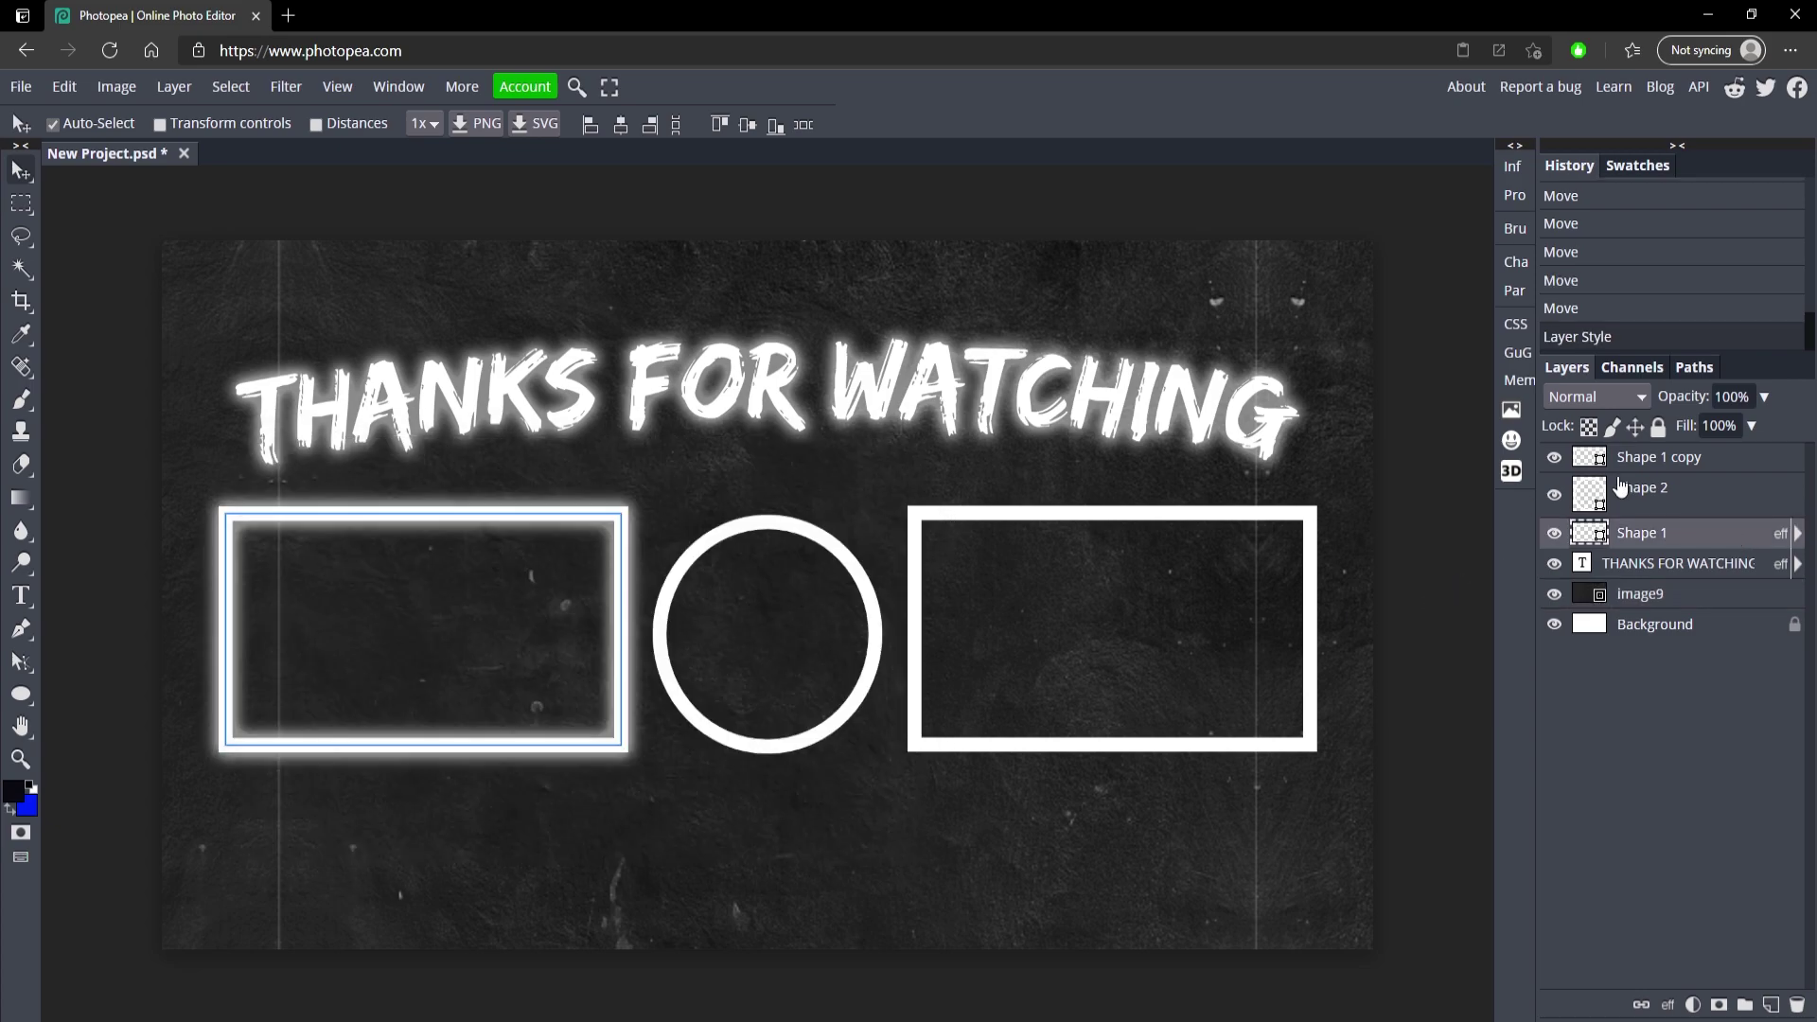
pyautogui.doubleClick(1738, 494)
pyautogui.click(282, 804)
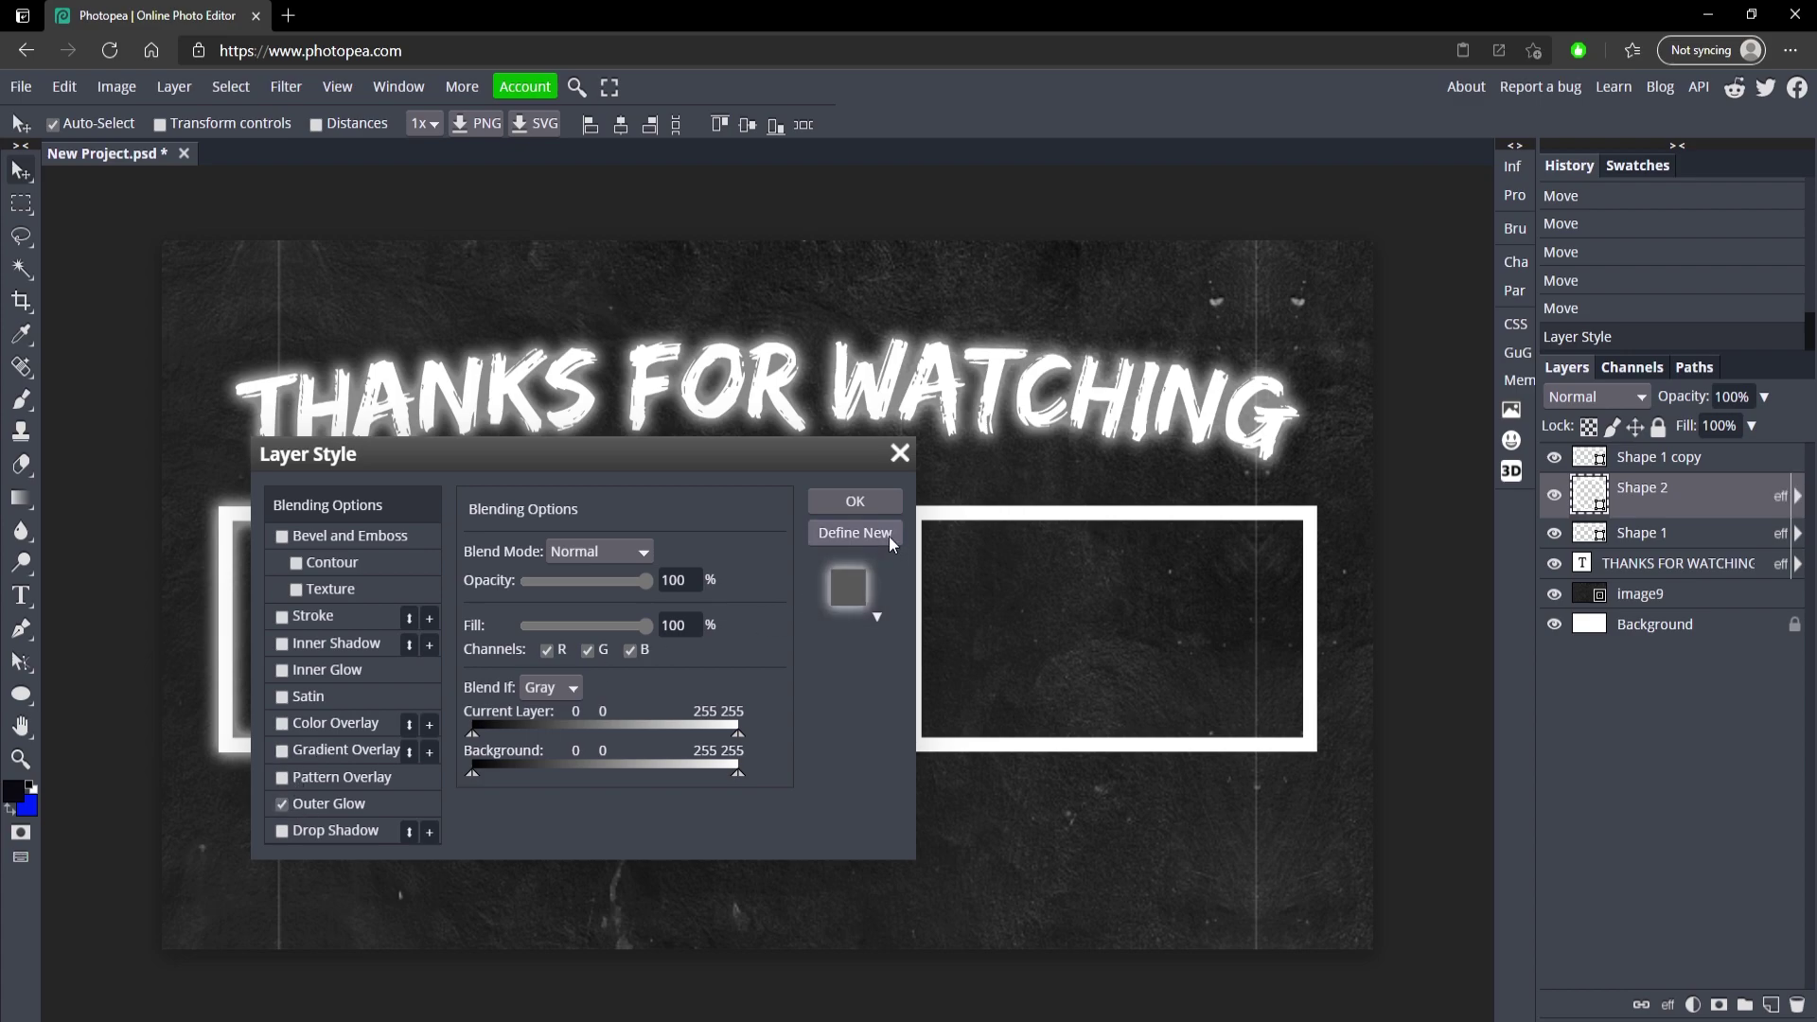
pyautogui.click(854, 500)
pyautogui.doubleClick(1741, 459)
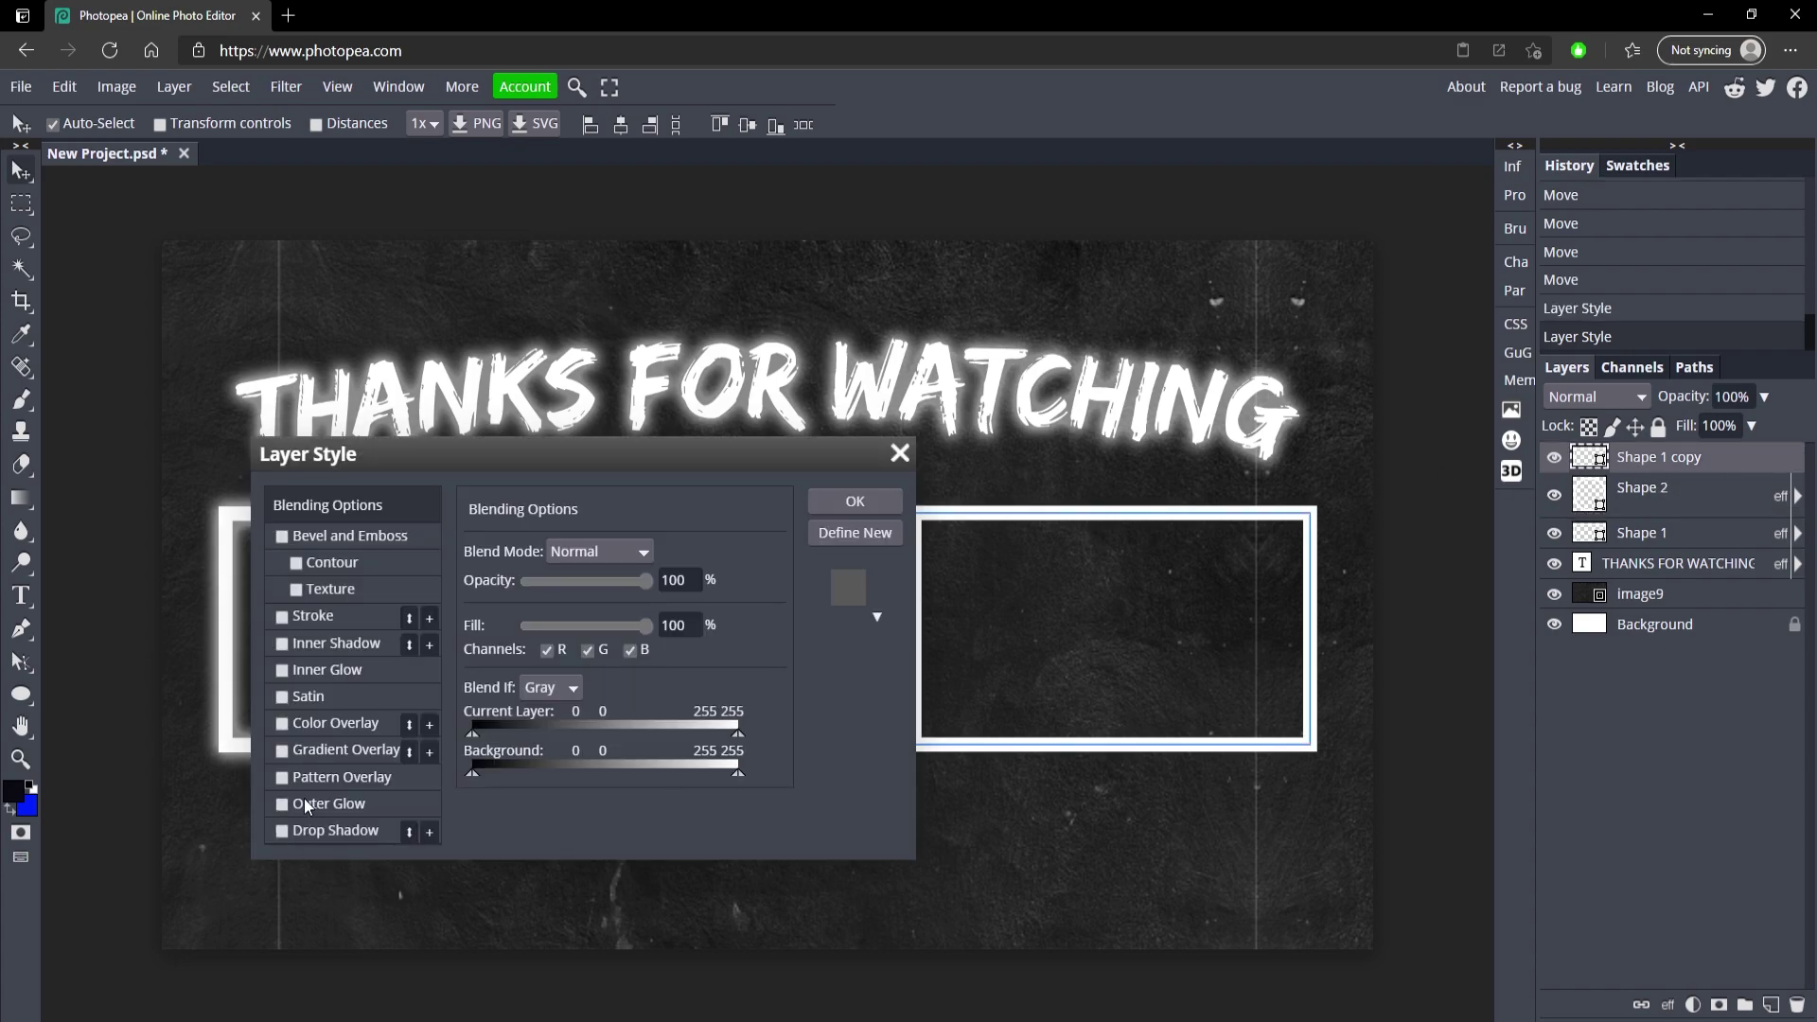
pyautogui.click(307, 806)
pyautogui.click(855, 501)
pyautogui.click(1609, 568)
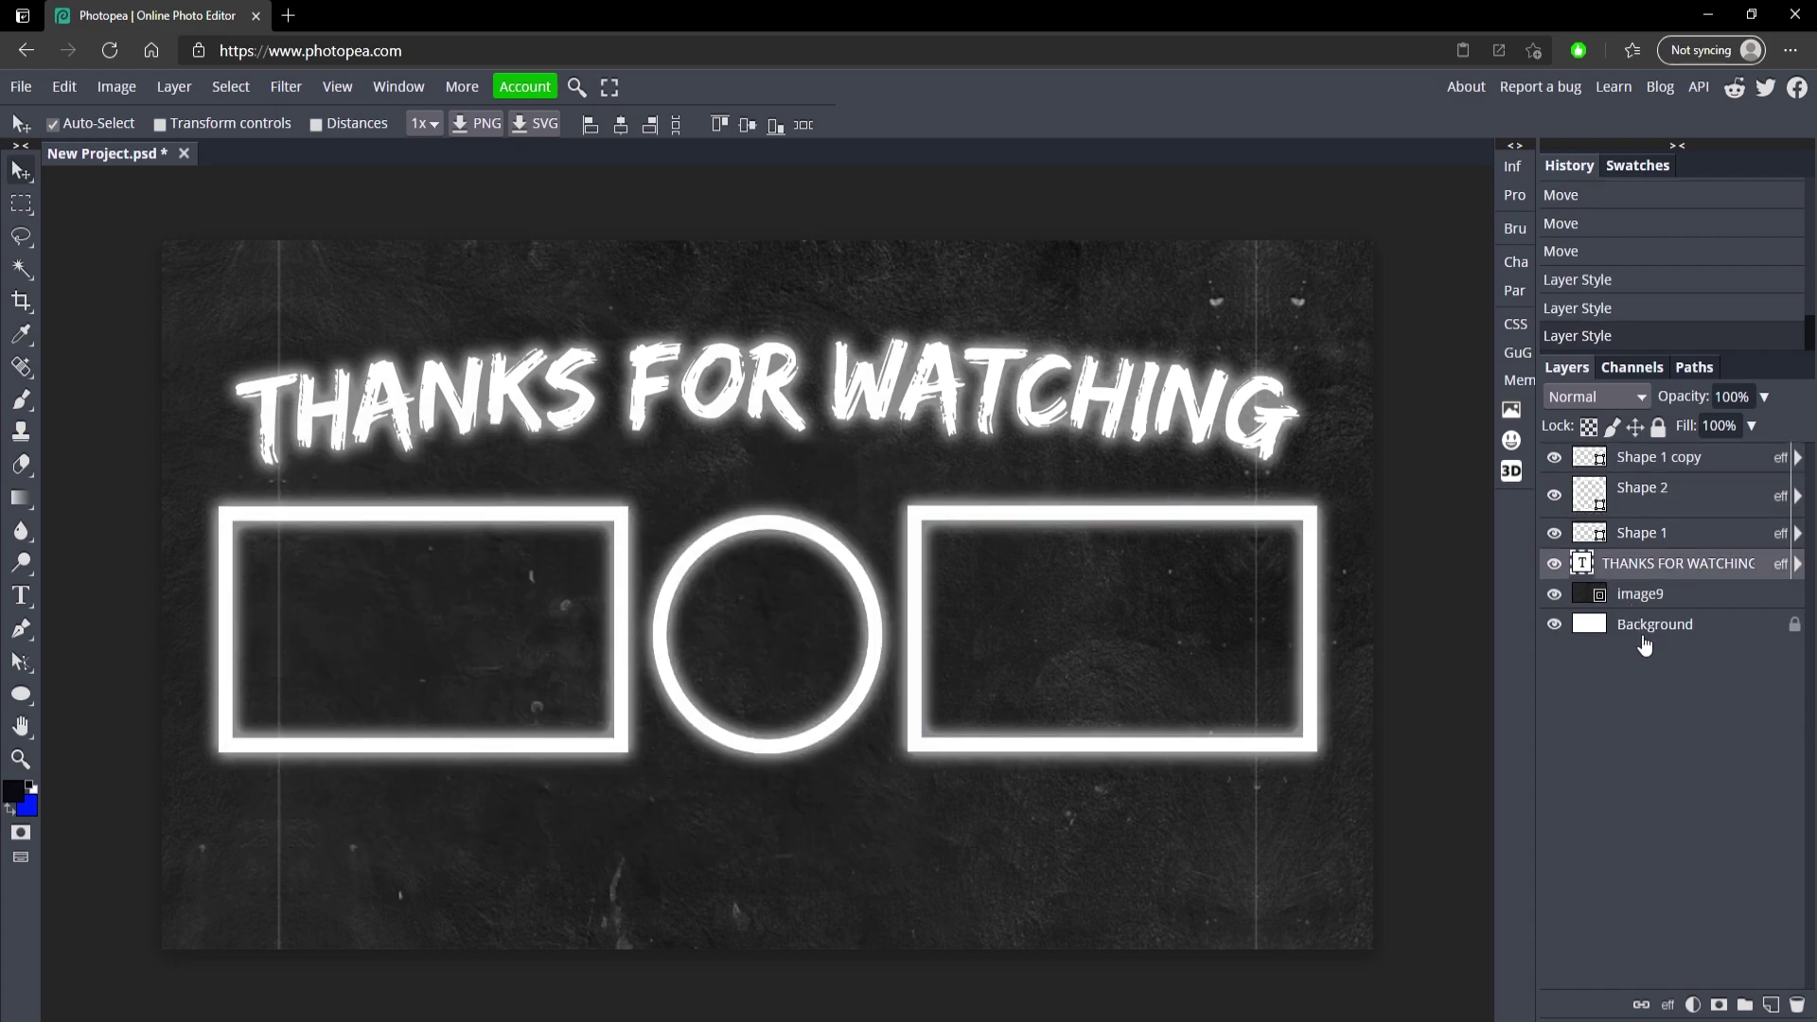
pyautogui.click(1641, 632)
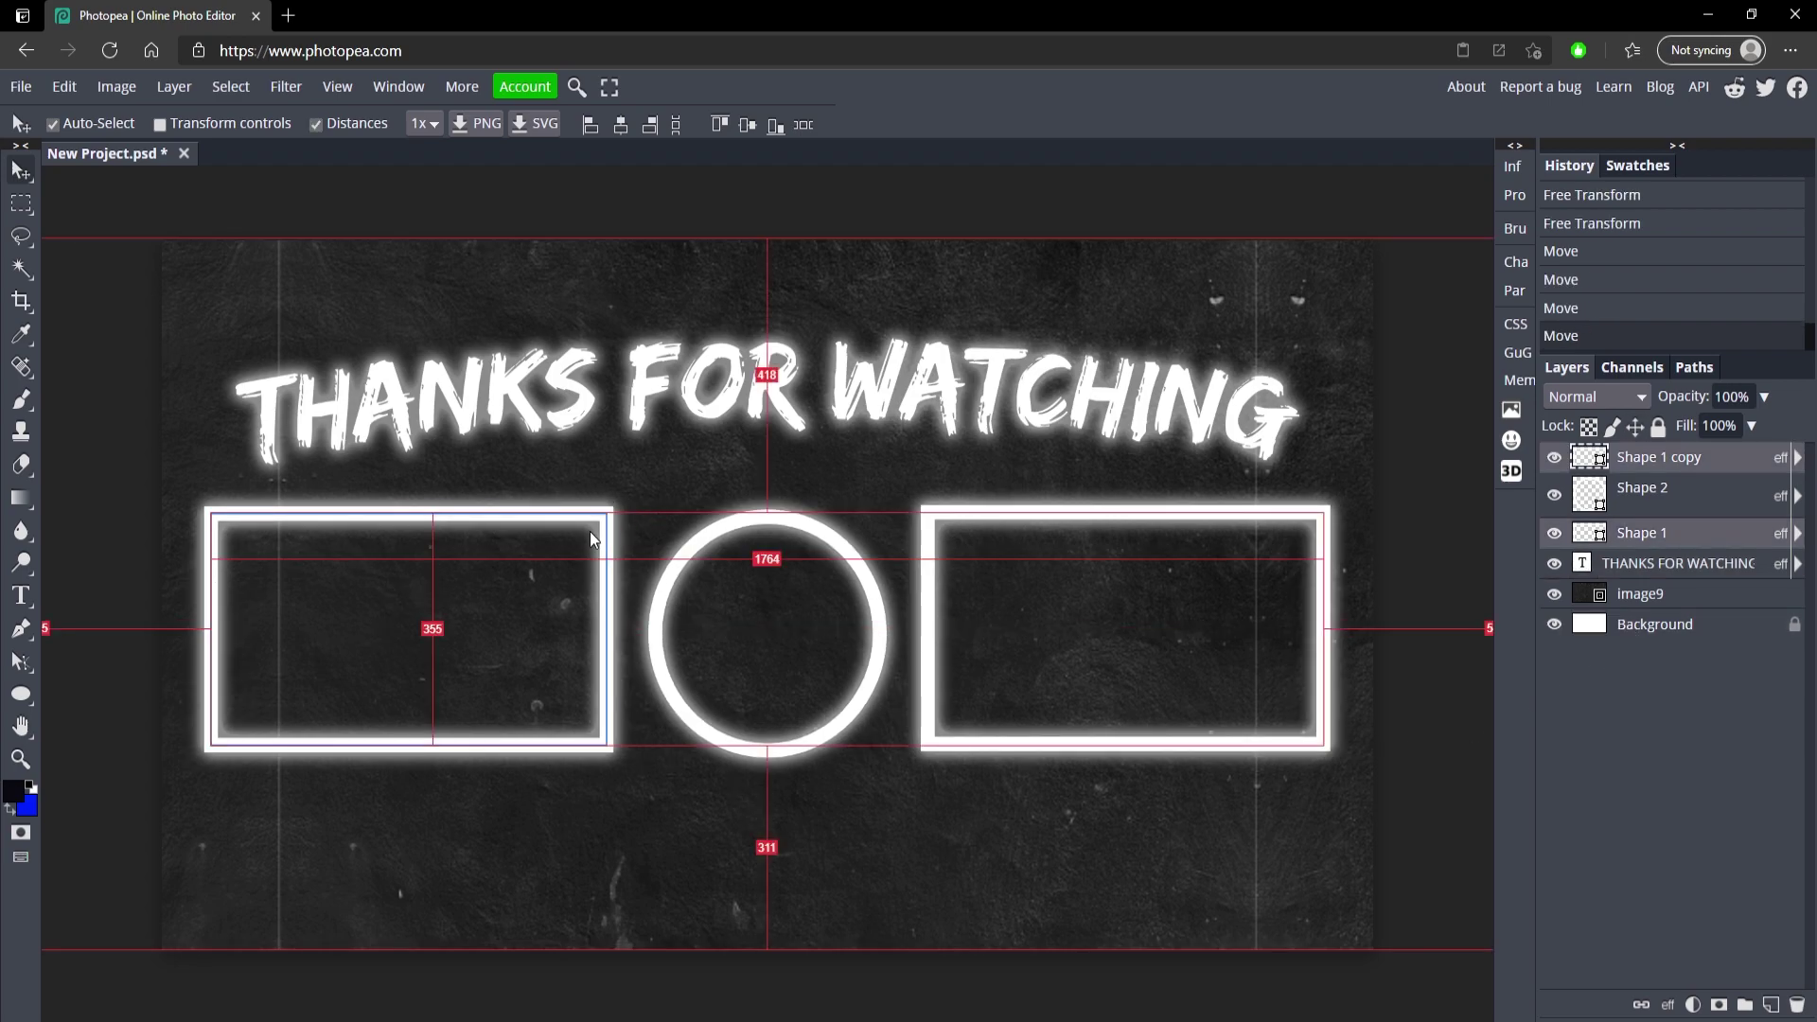
# Align the two rectangular frames and the circle on their vertical centres
pyautogui.keyDown('shift'); pyautogui.click(763, 522); pyautogui.keyUp('shift')
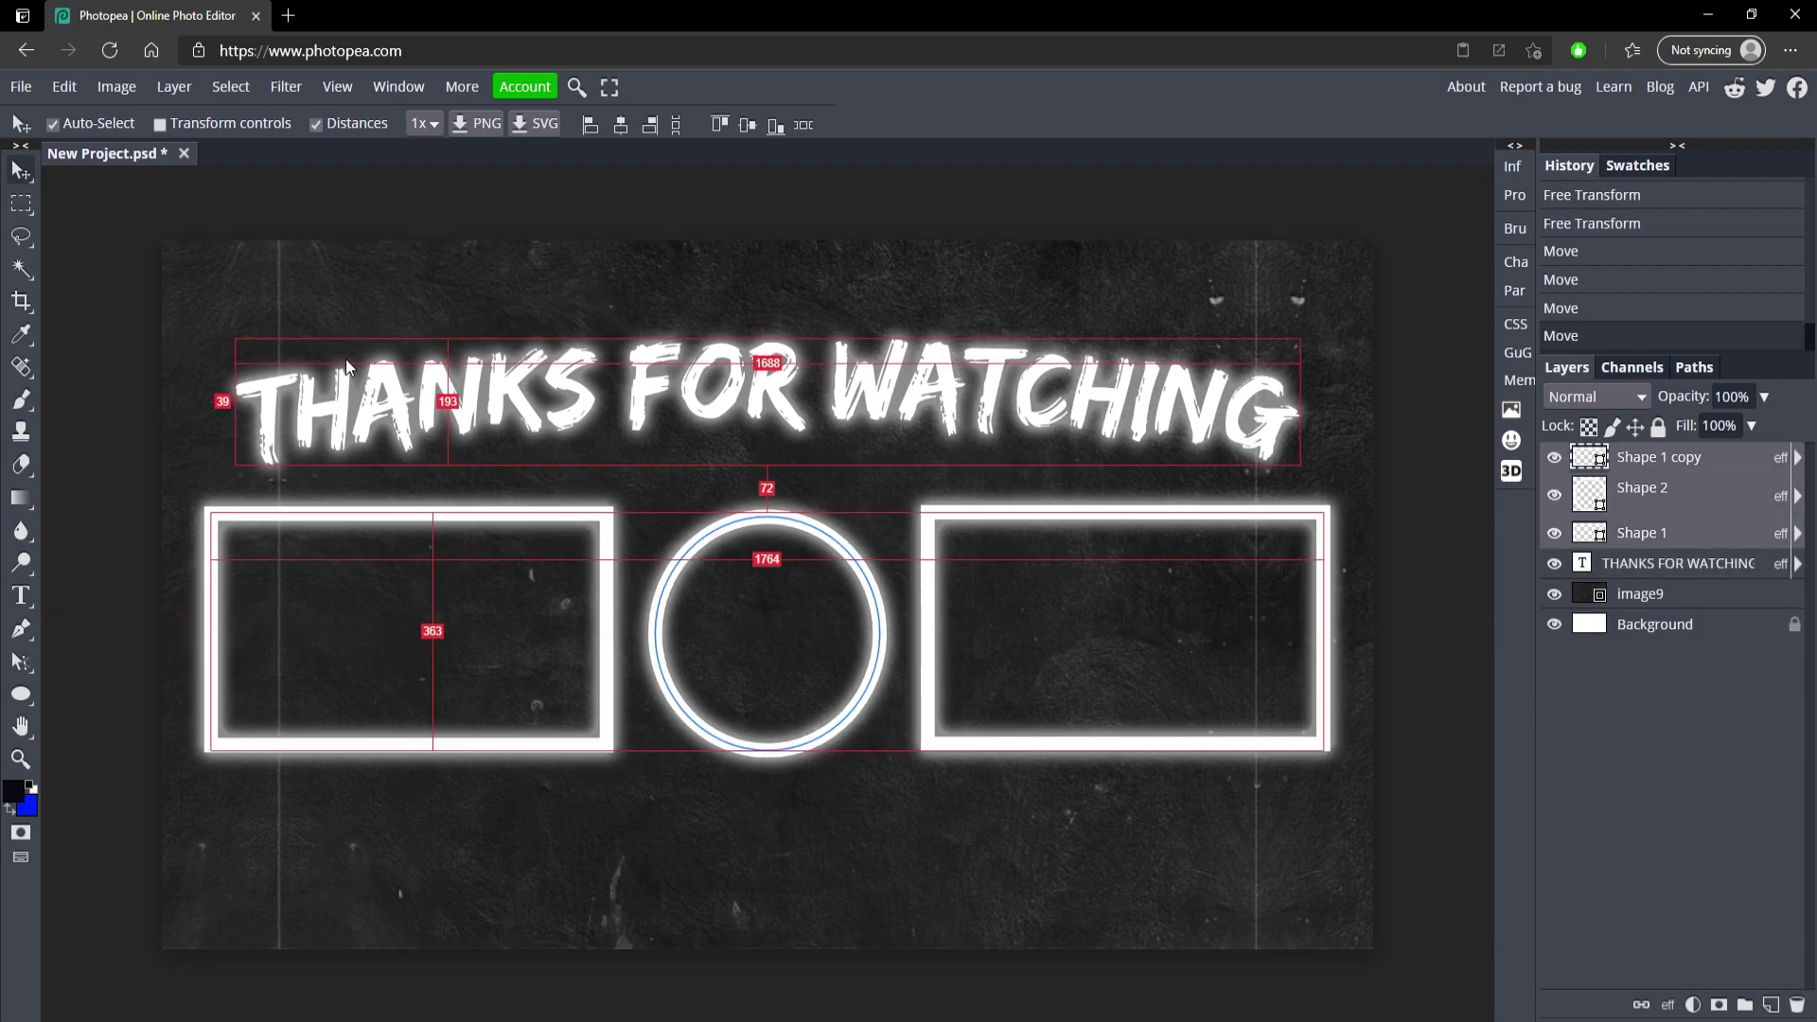
pyautogui.click(753, 124)
pyautogui.hotkey('ctrl', 'z')
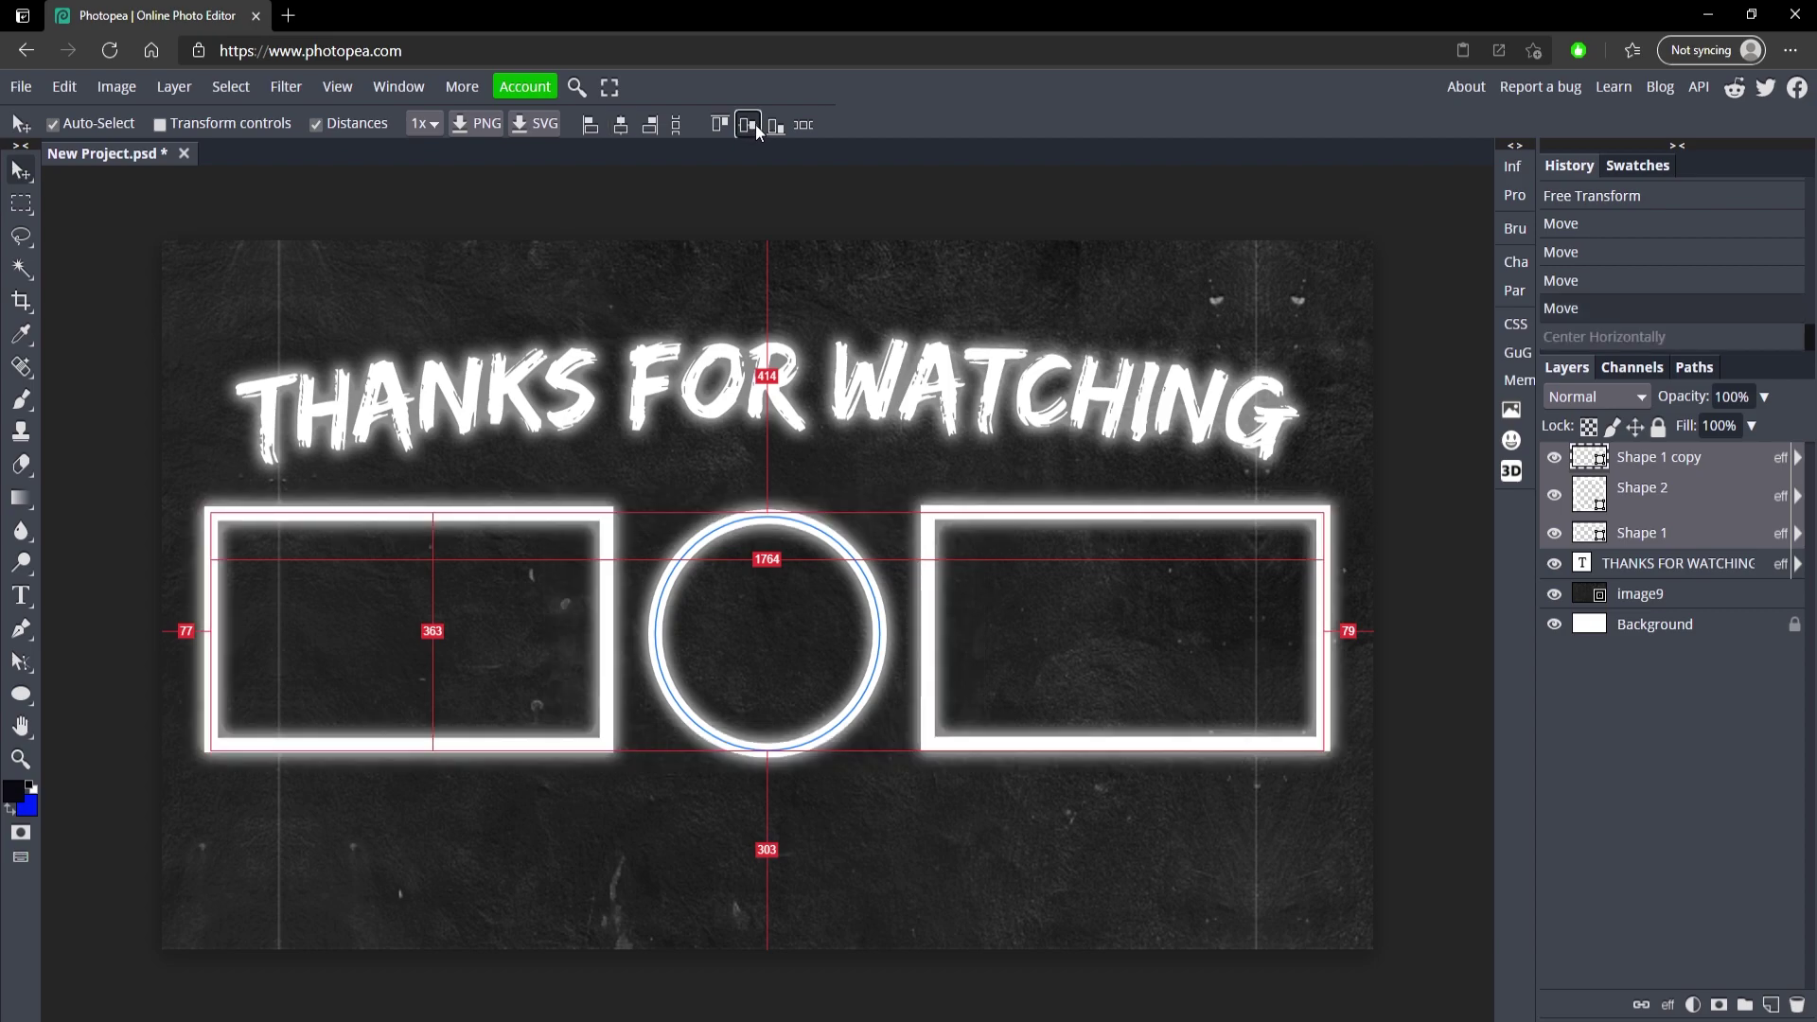
pyautogui.click(753, 127)
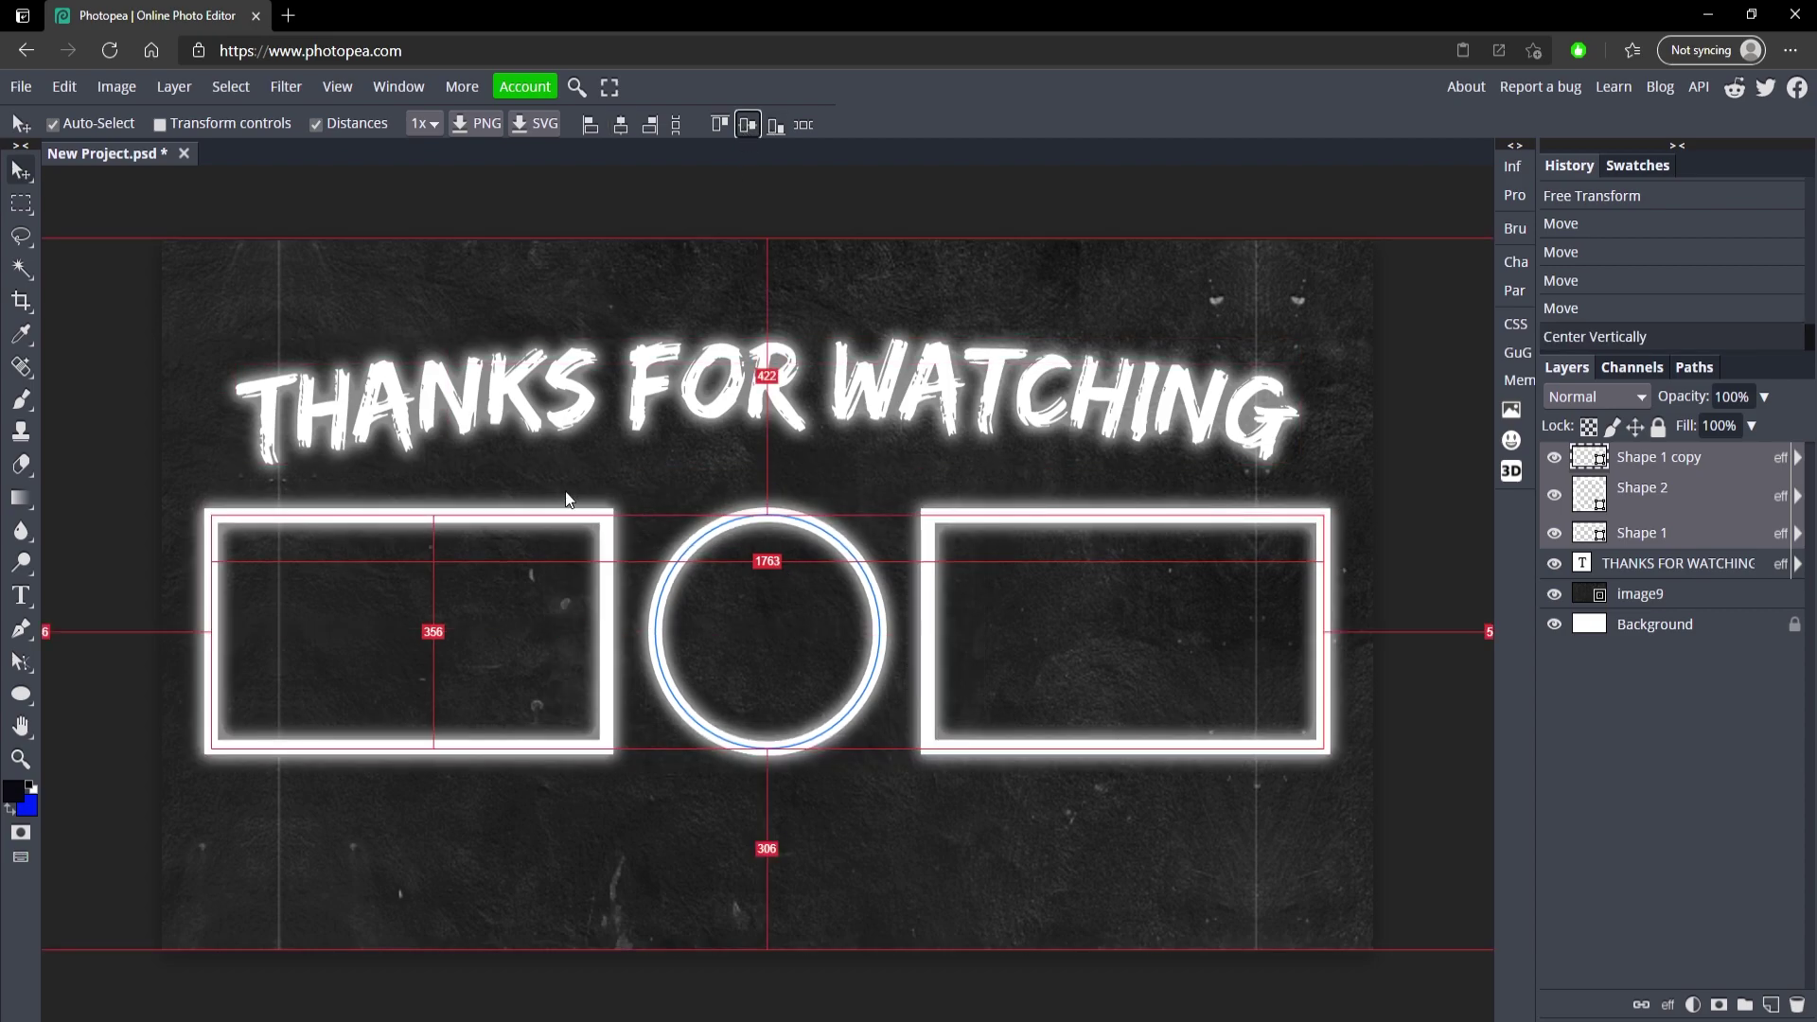
pyautogui.click(49, 174)
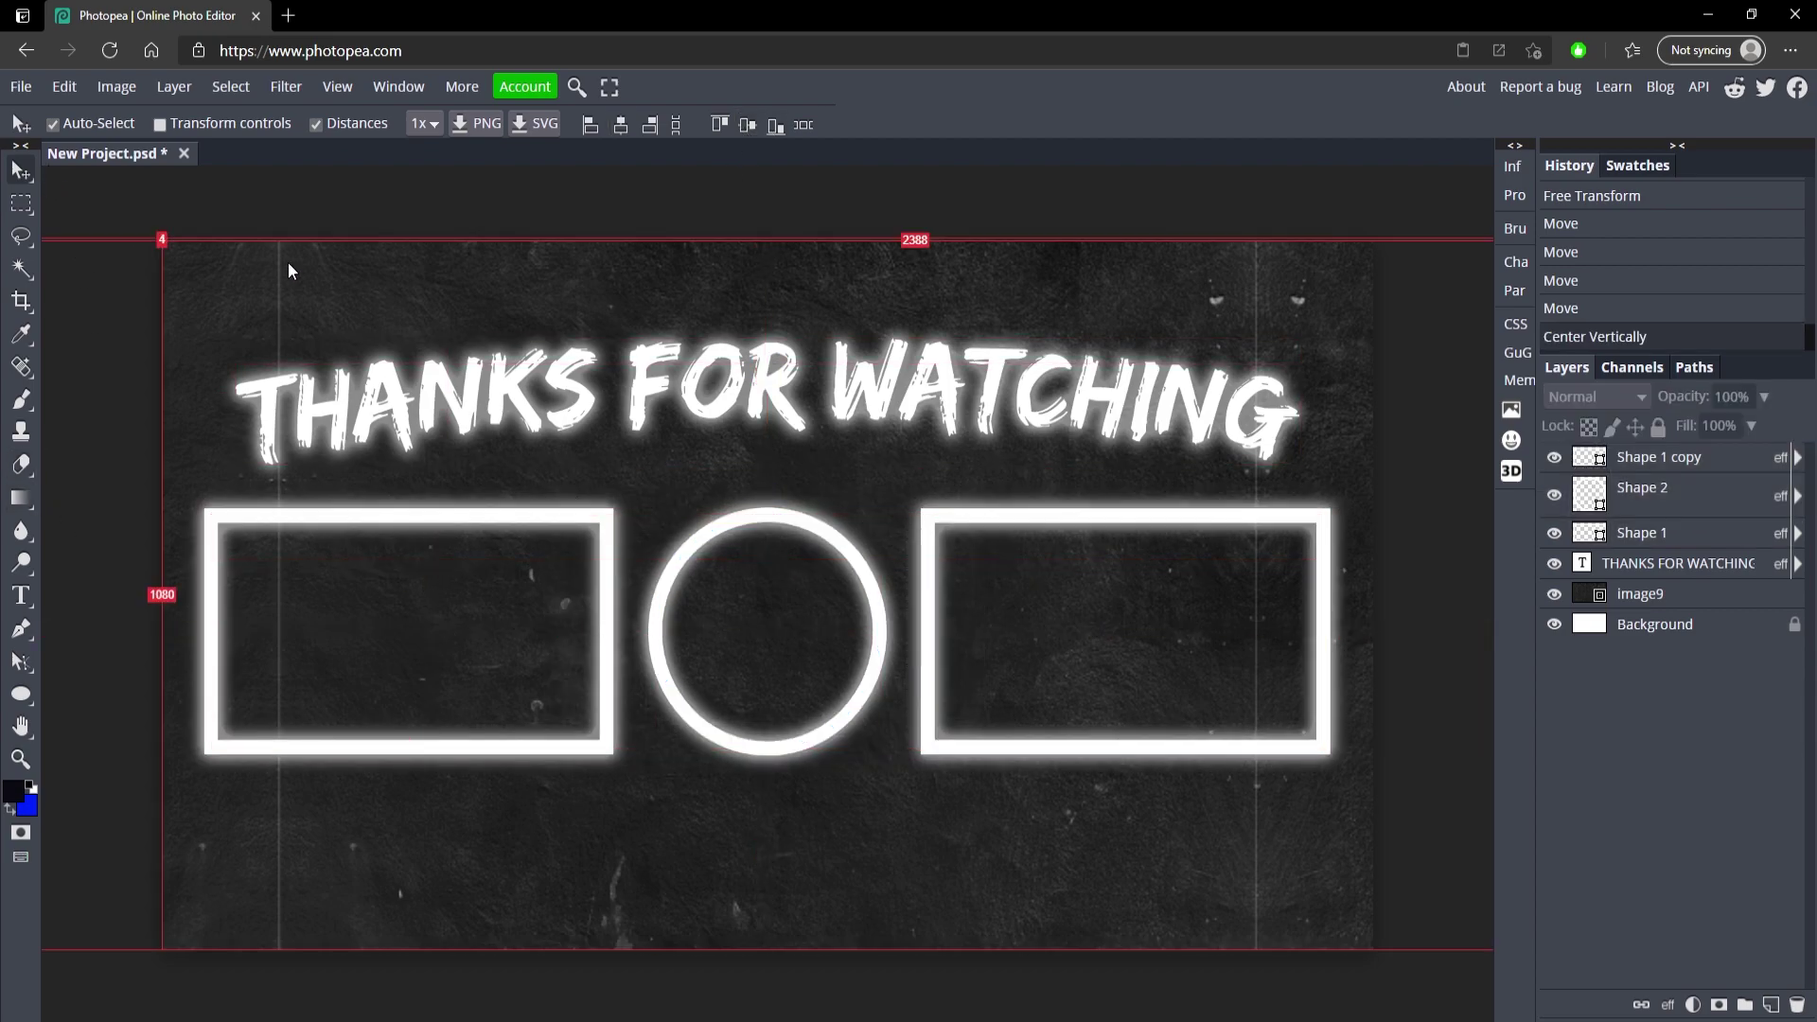
# Nudge the THANKS FOR WATCHING title slightly upward
pyautogui.click(318, 124)
pyautogui.click(1413, 613)
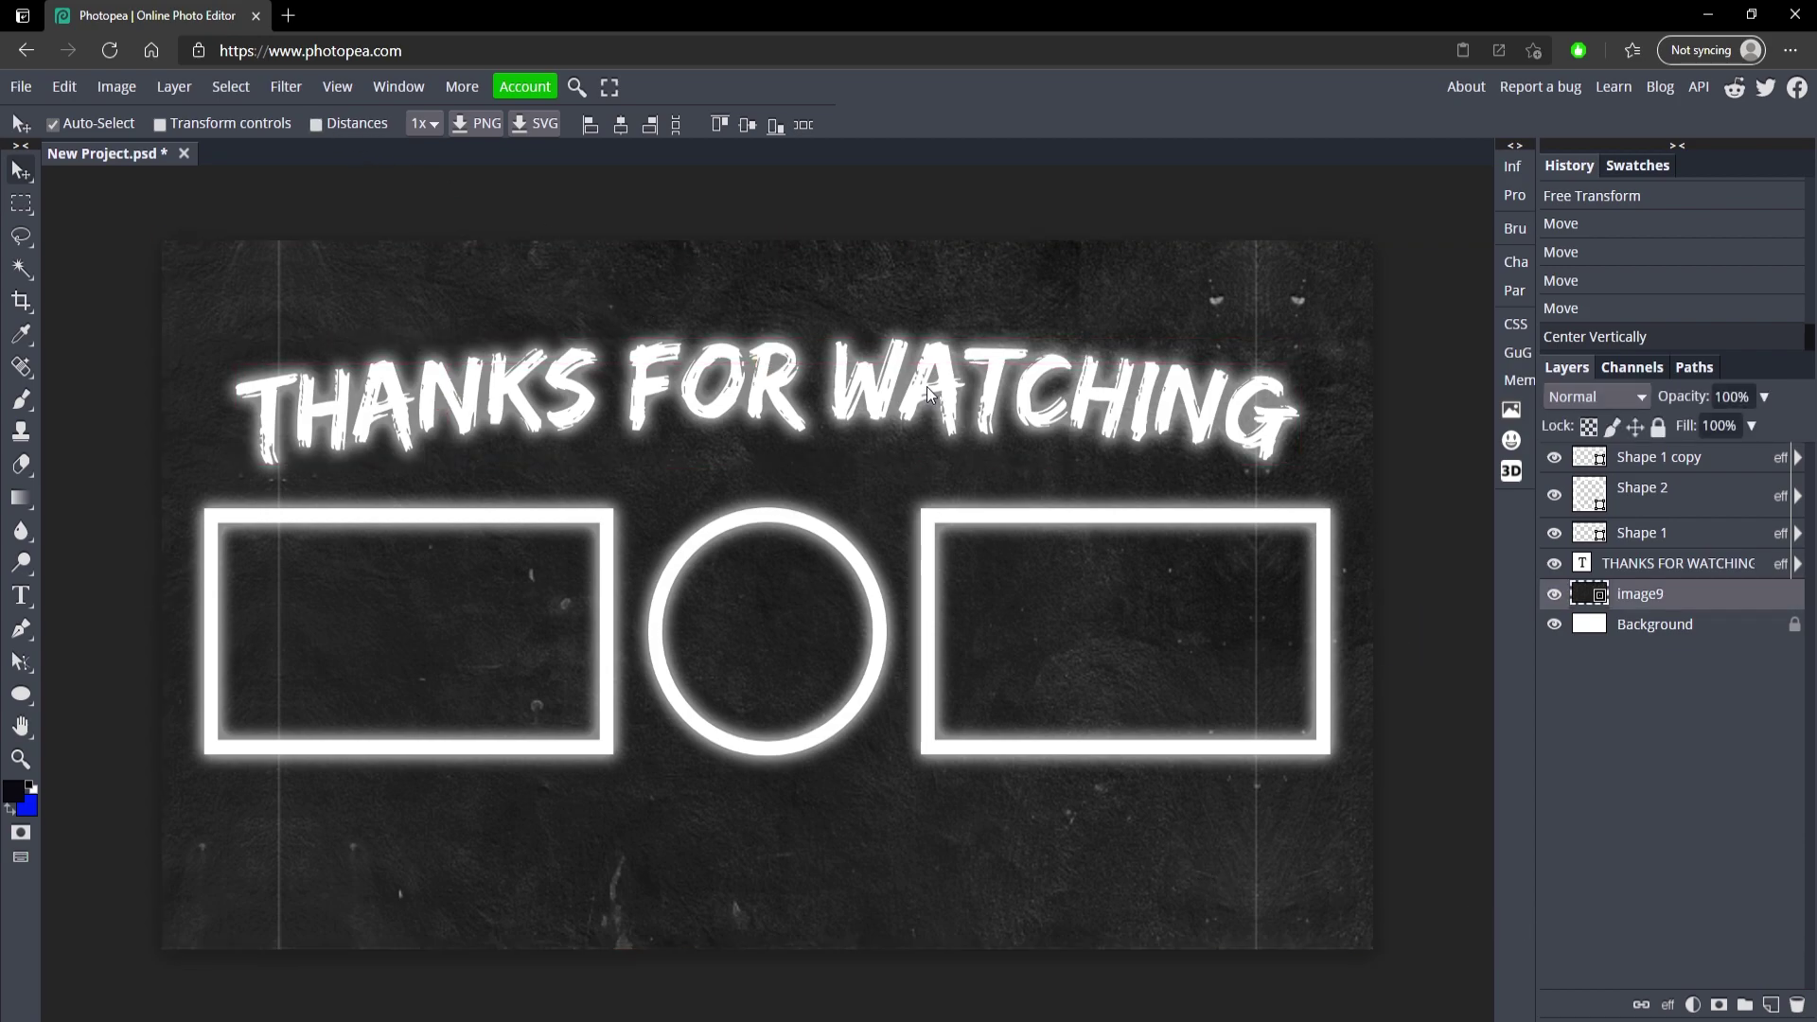
pyautogui.moveTo(927, 386); pyautogui.dragTo(929, 398)
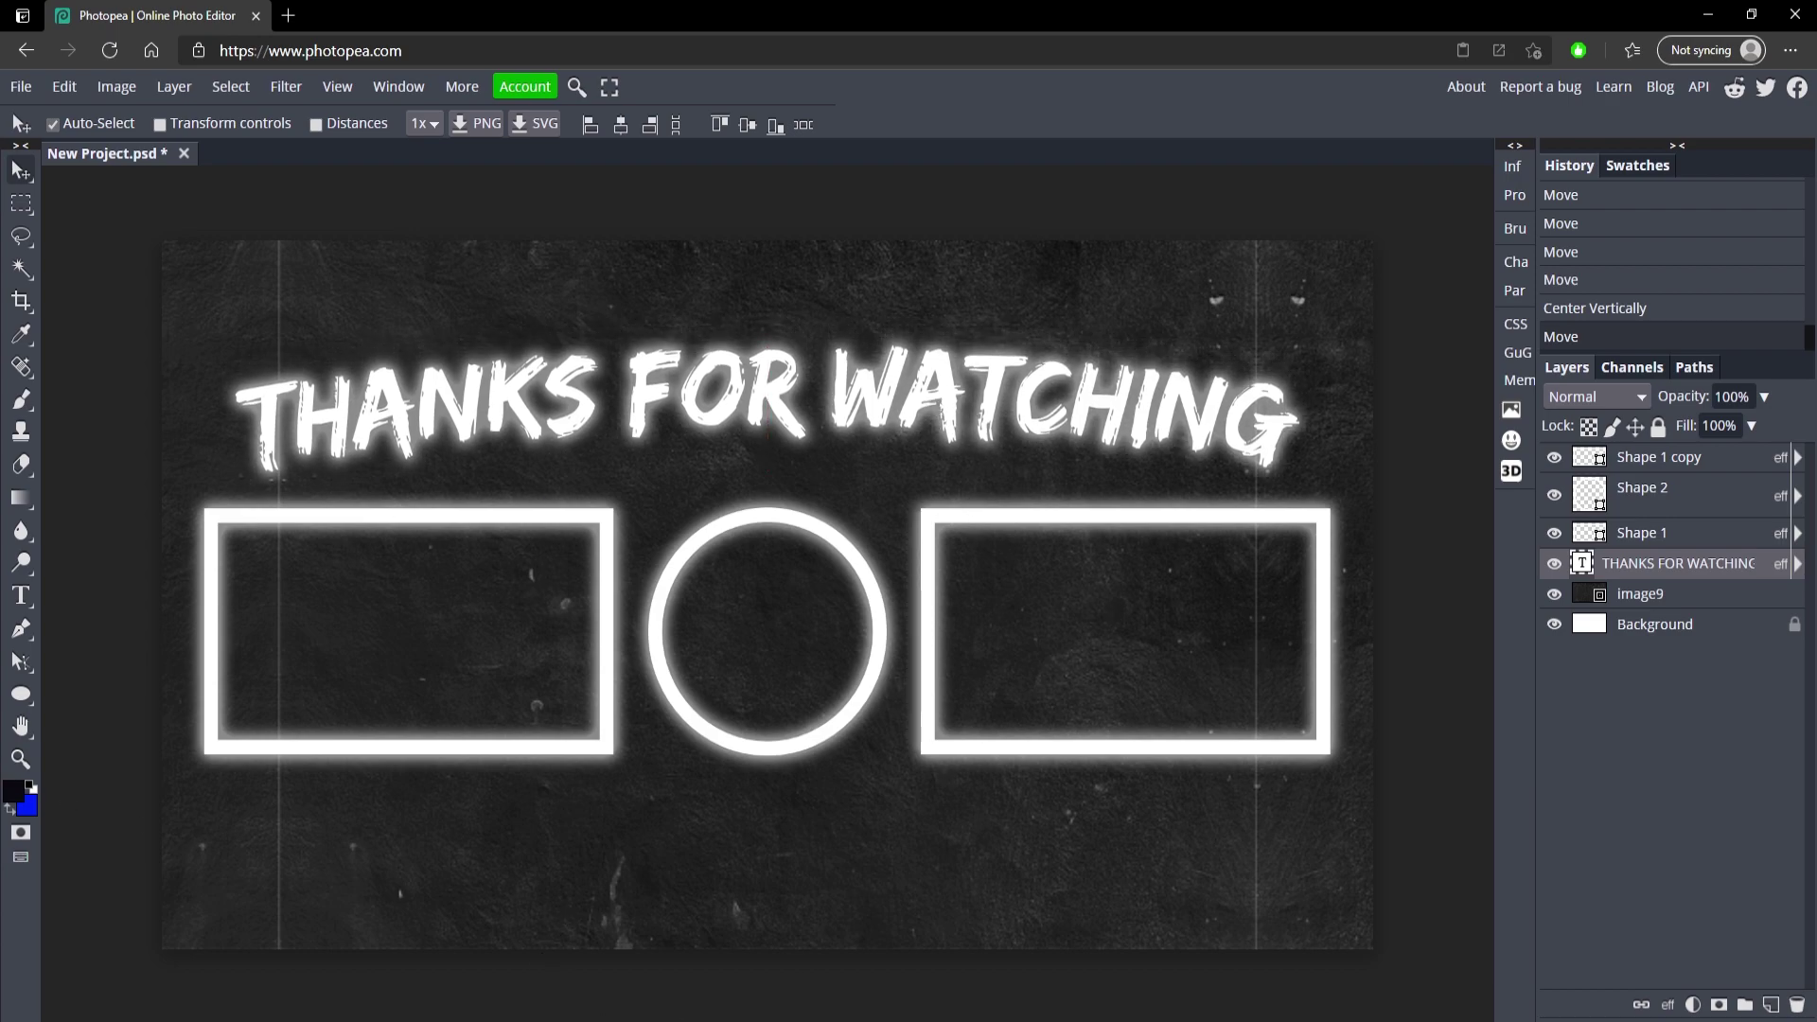
pyautogui.rightClick(21, 693)
# Draw a long black rectangle with no outline across the bottom of the canvas
pyautogui.click(95, 691)
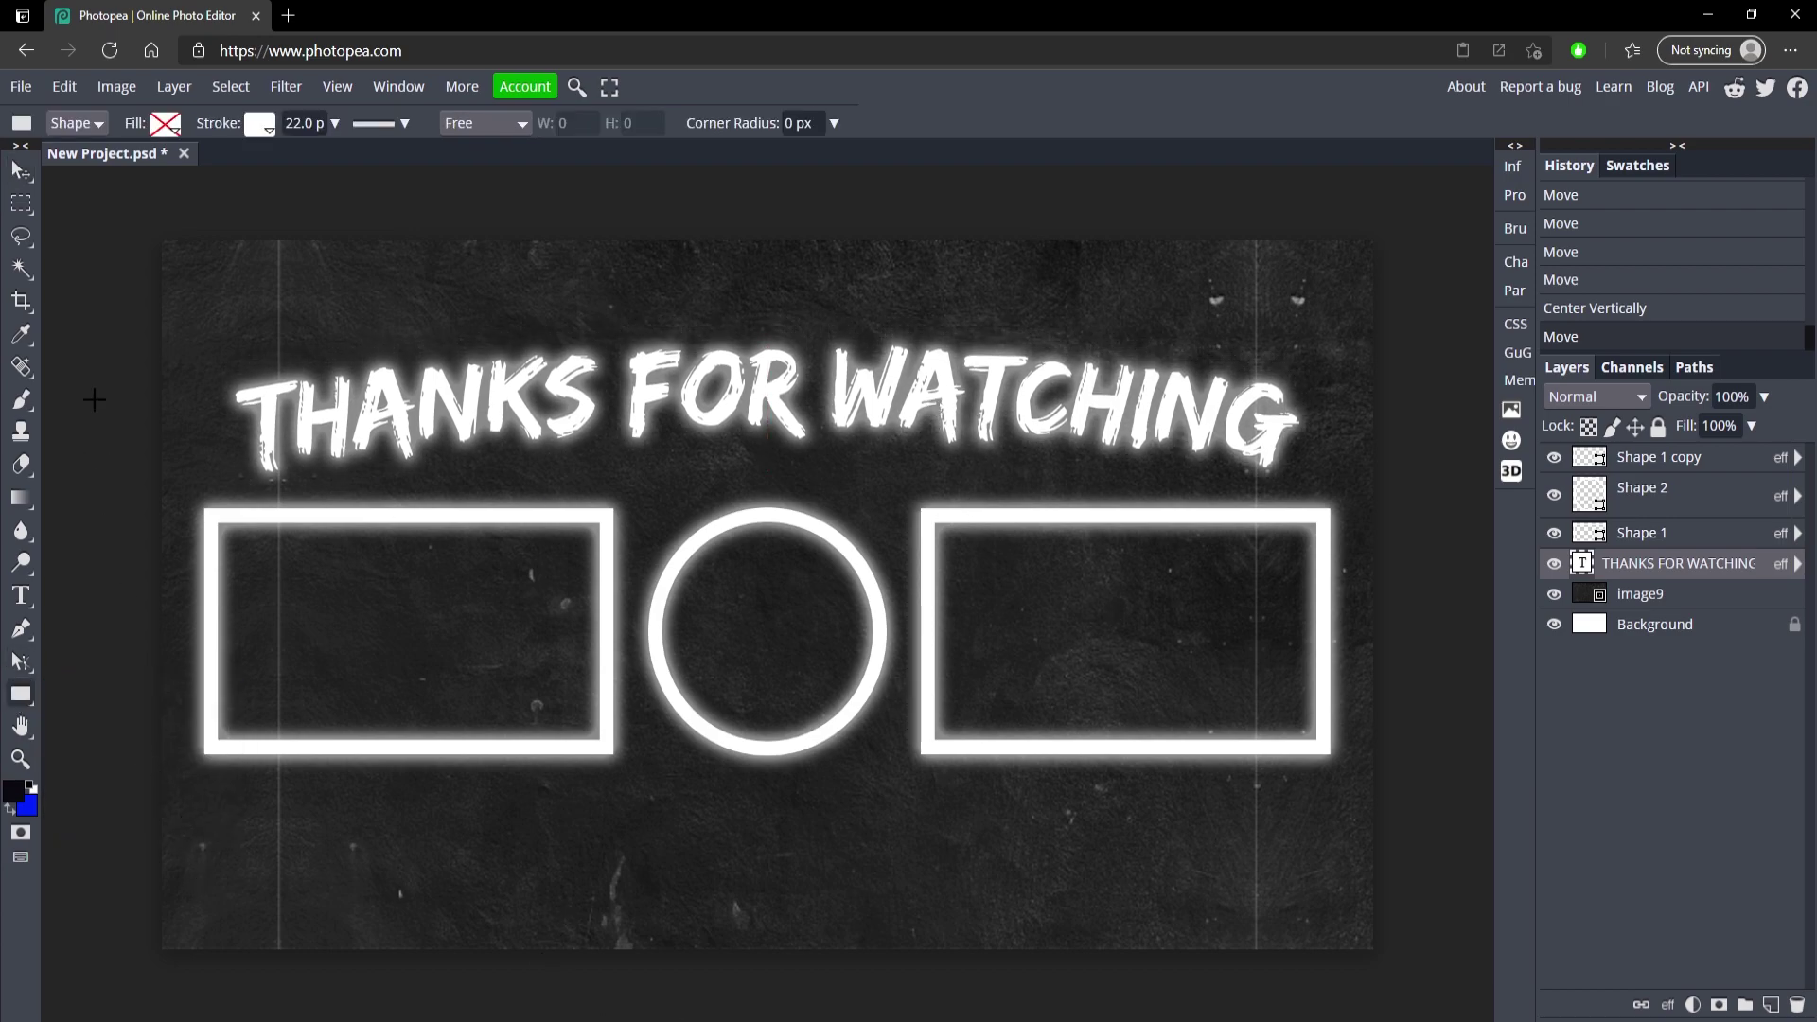
pyautogui.click(267, 129)
pyautogui.click(323, 167)
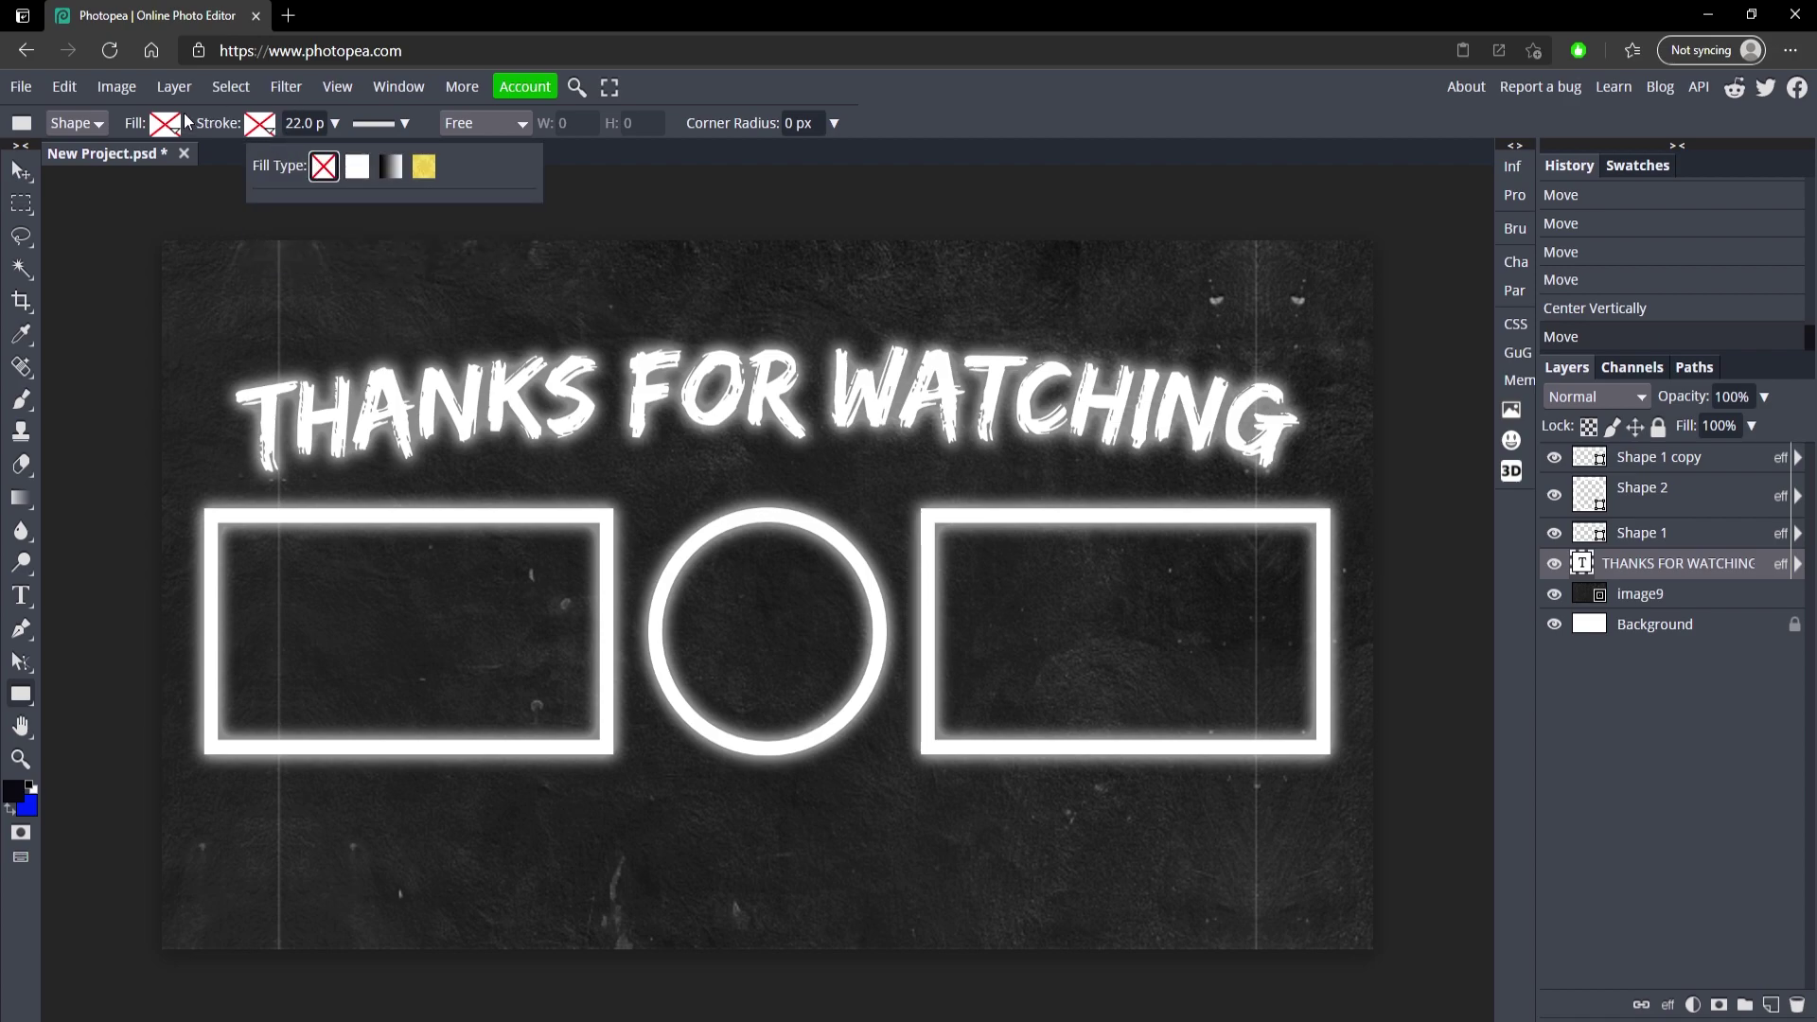
pyautogui.click(166, 124)
pyautogui.click(261, 167)
pyautogui.click(363, 244)
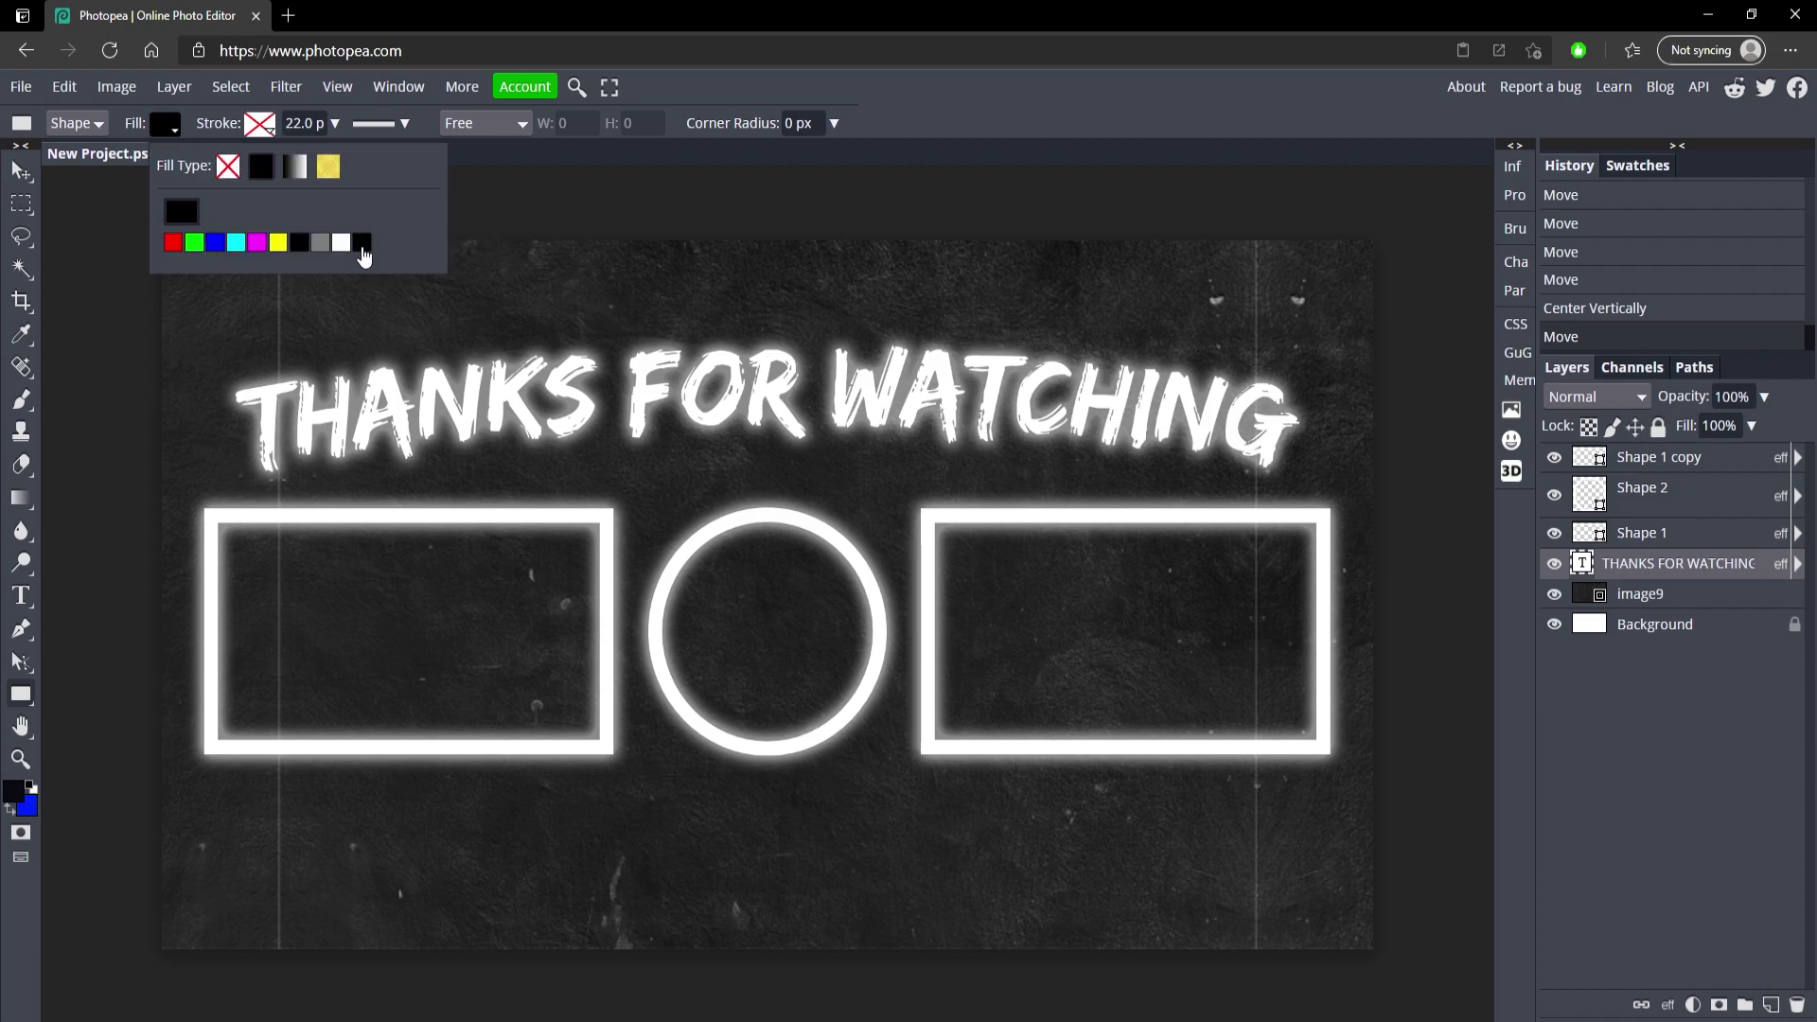
pyautogui.moveTo(147, 829); pyautogui.dragTo(1374, 879)
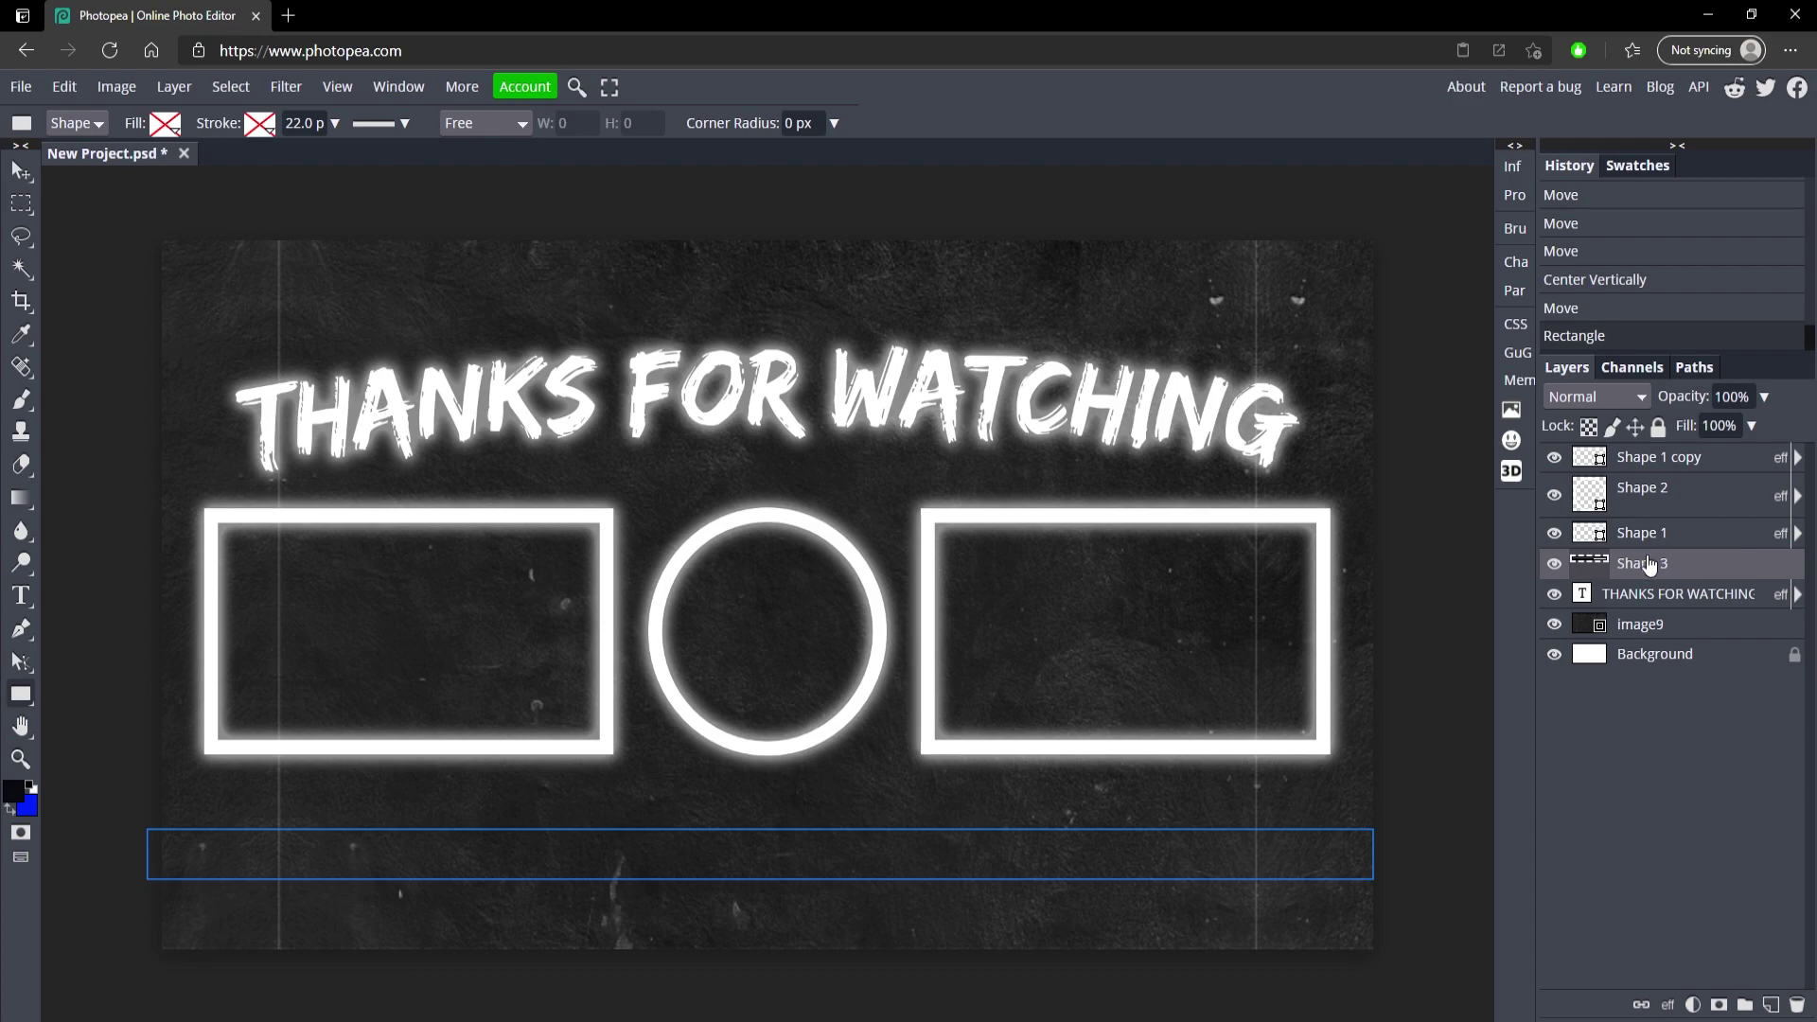
# Make the bar solid black and lower its opacity to 45%
pyautogui.click(169, 123)
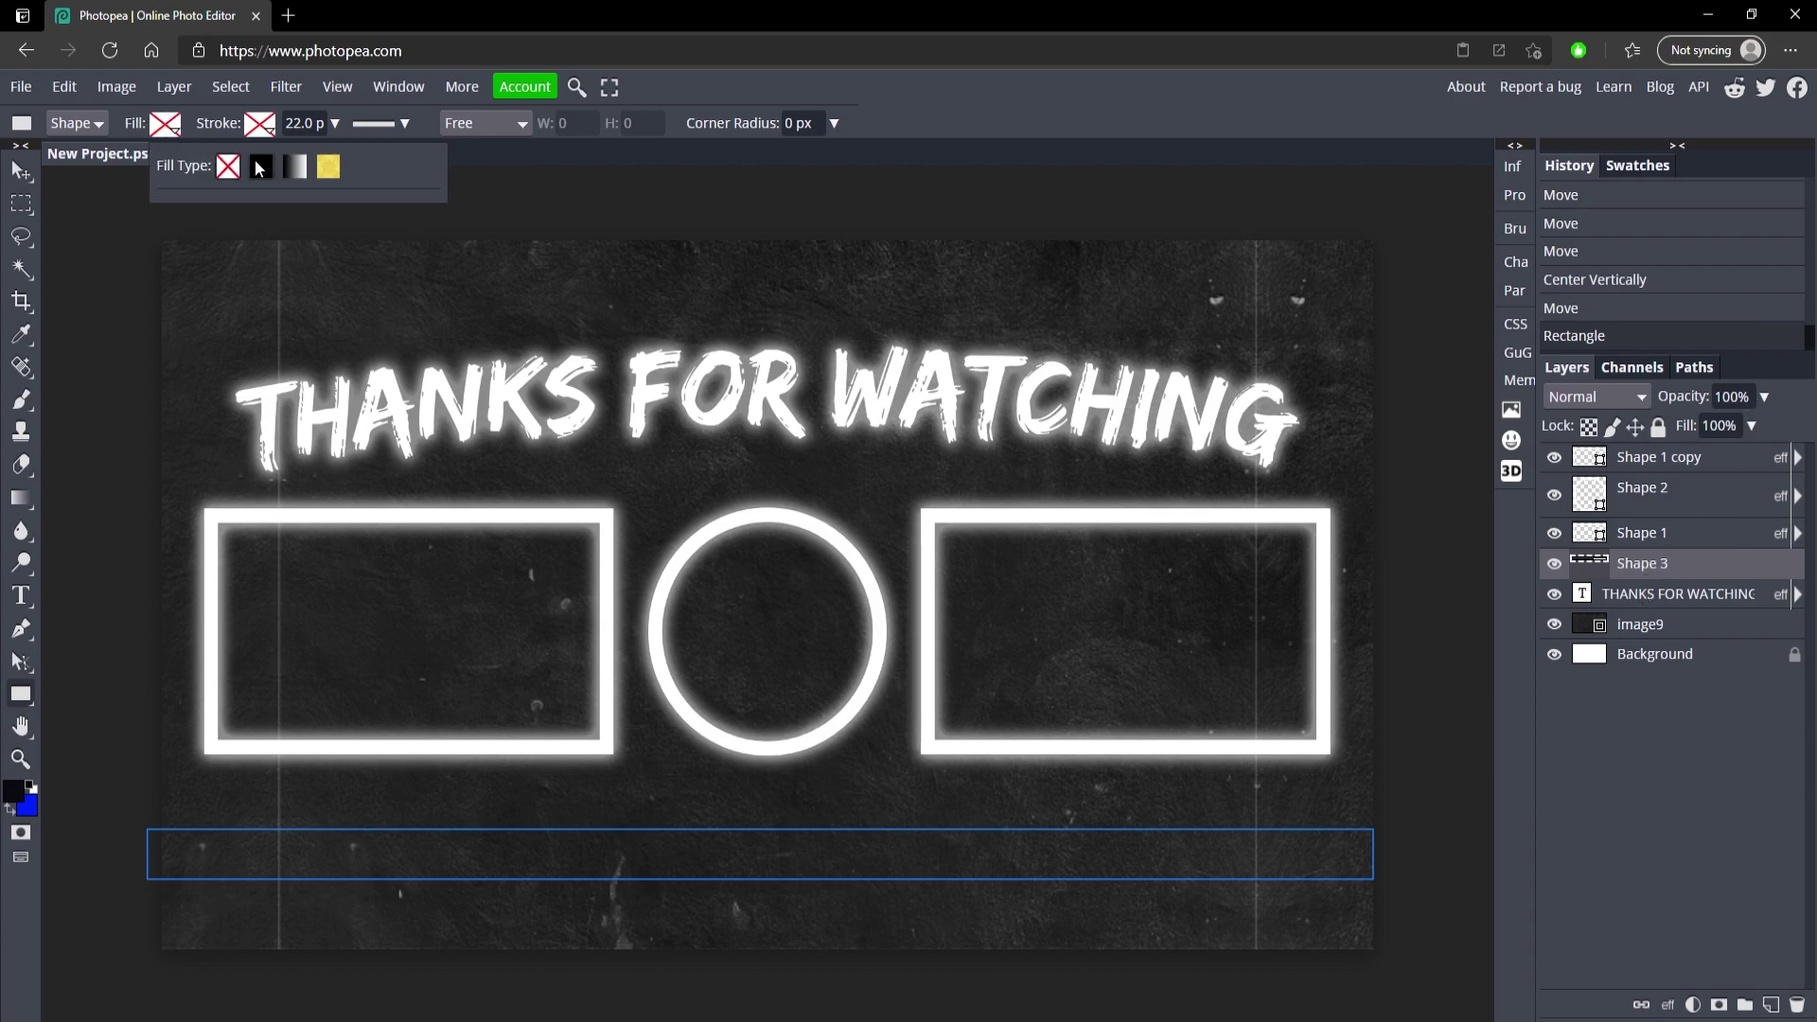
pyautogui.click(261, 166)
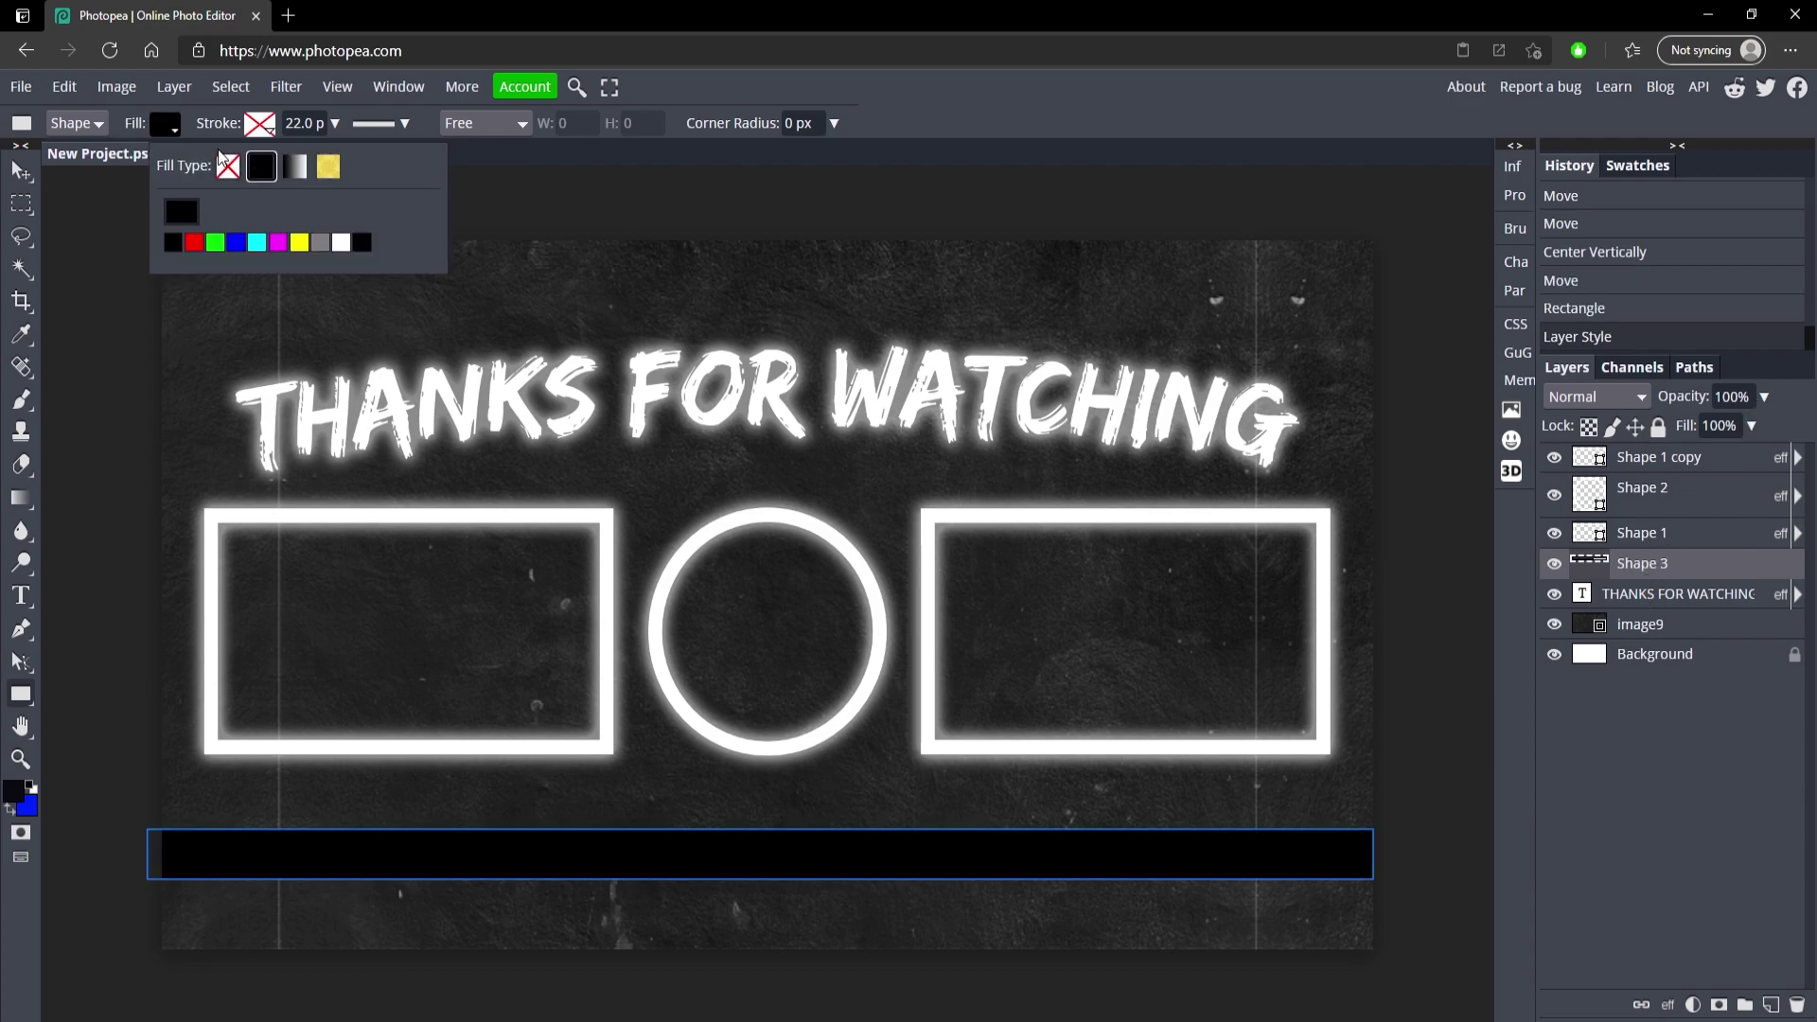
pyautogui.click(1764, 396)
pyautogui.moveTo(1769, 428); pyautogui.dragTo(1713, 428)
pyautogui.click(21, 171)
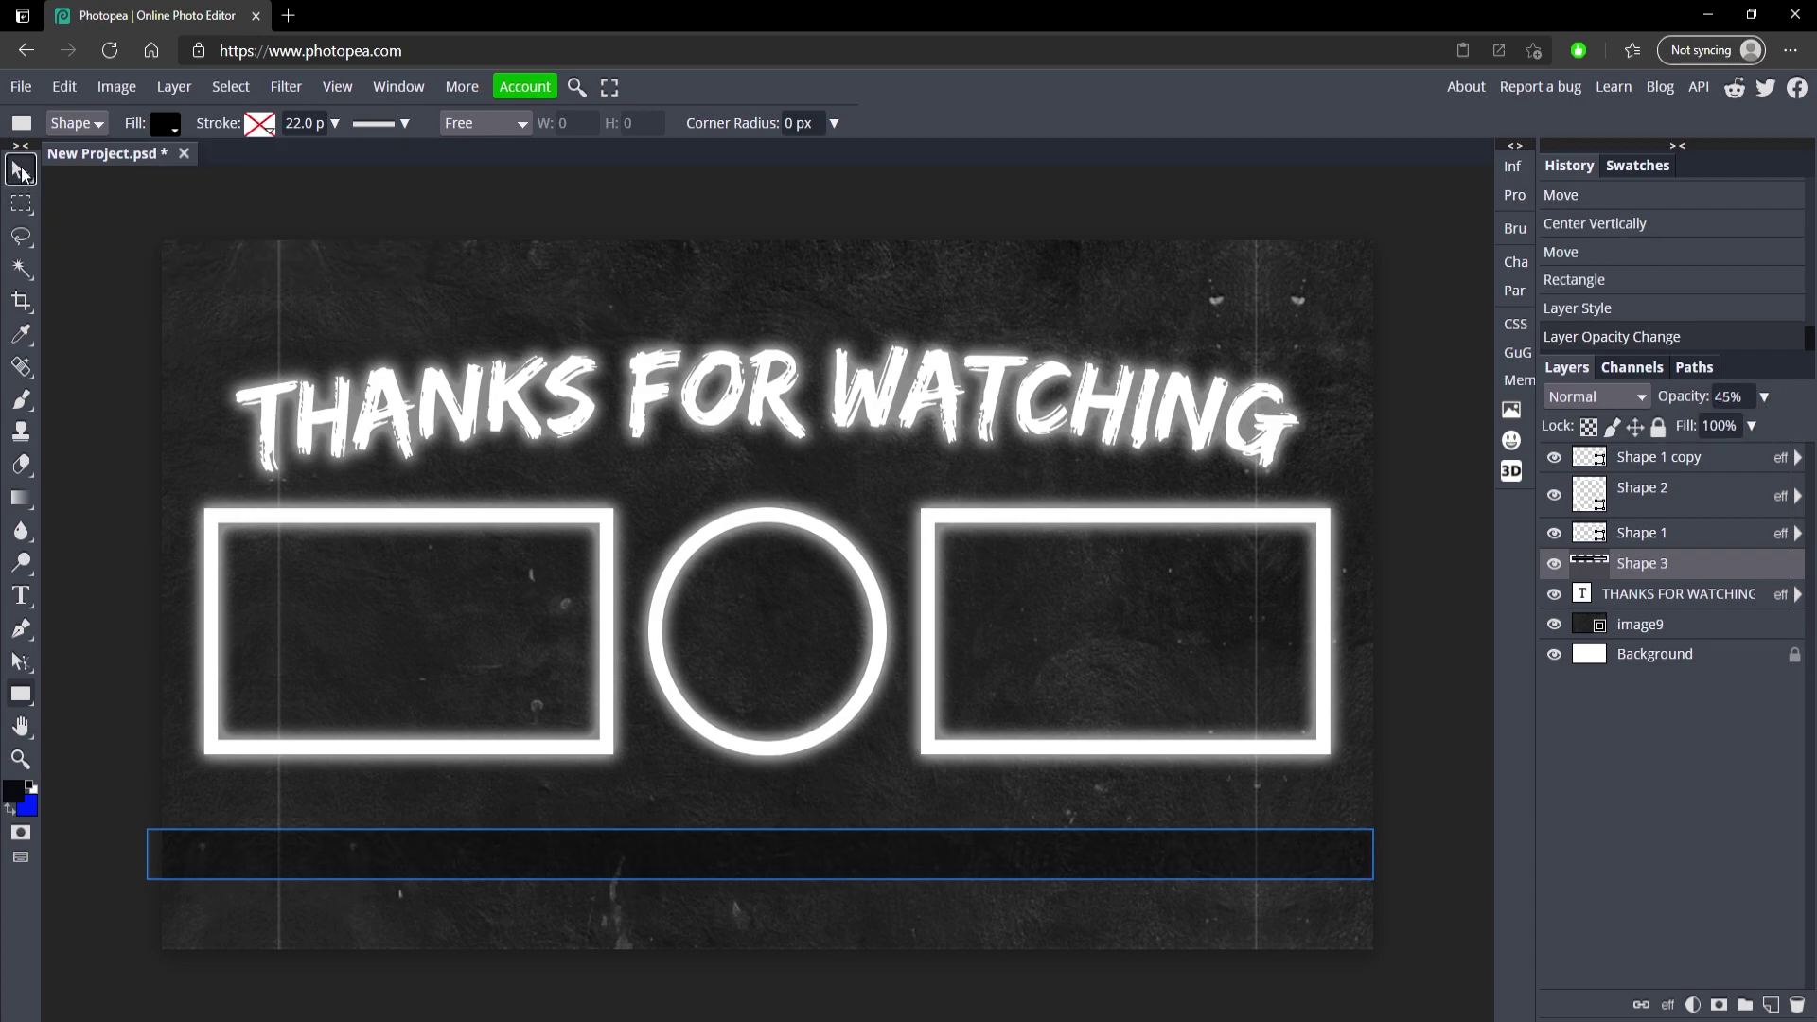
pyautogui.click(147, 360)
# Set up text with the Bebas font in white (ffffff)
pyautogui.press('t')
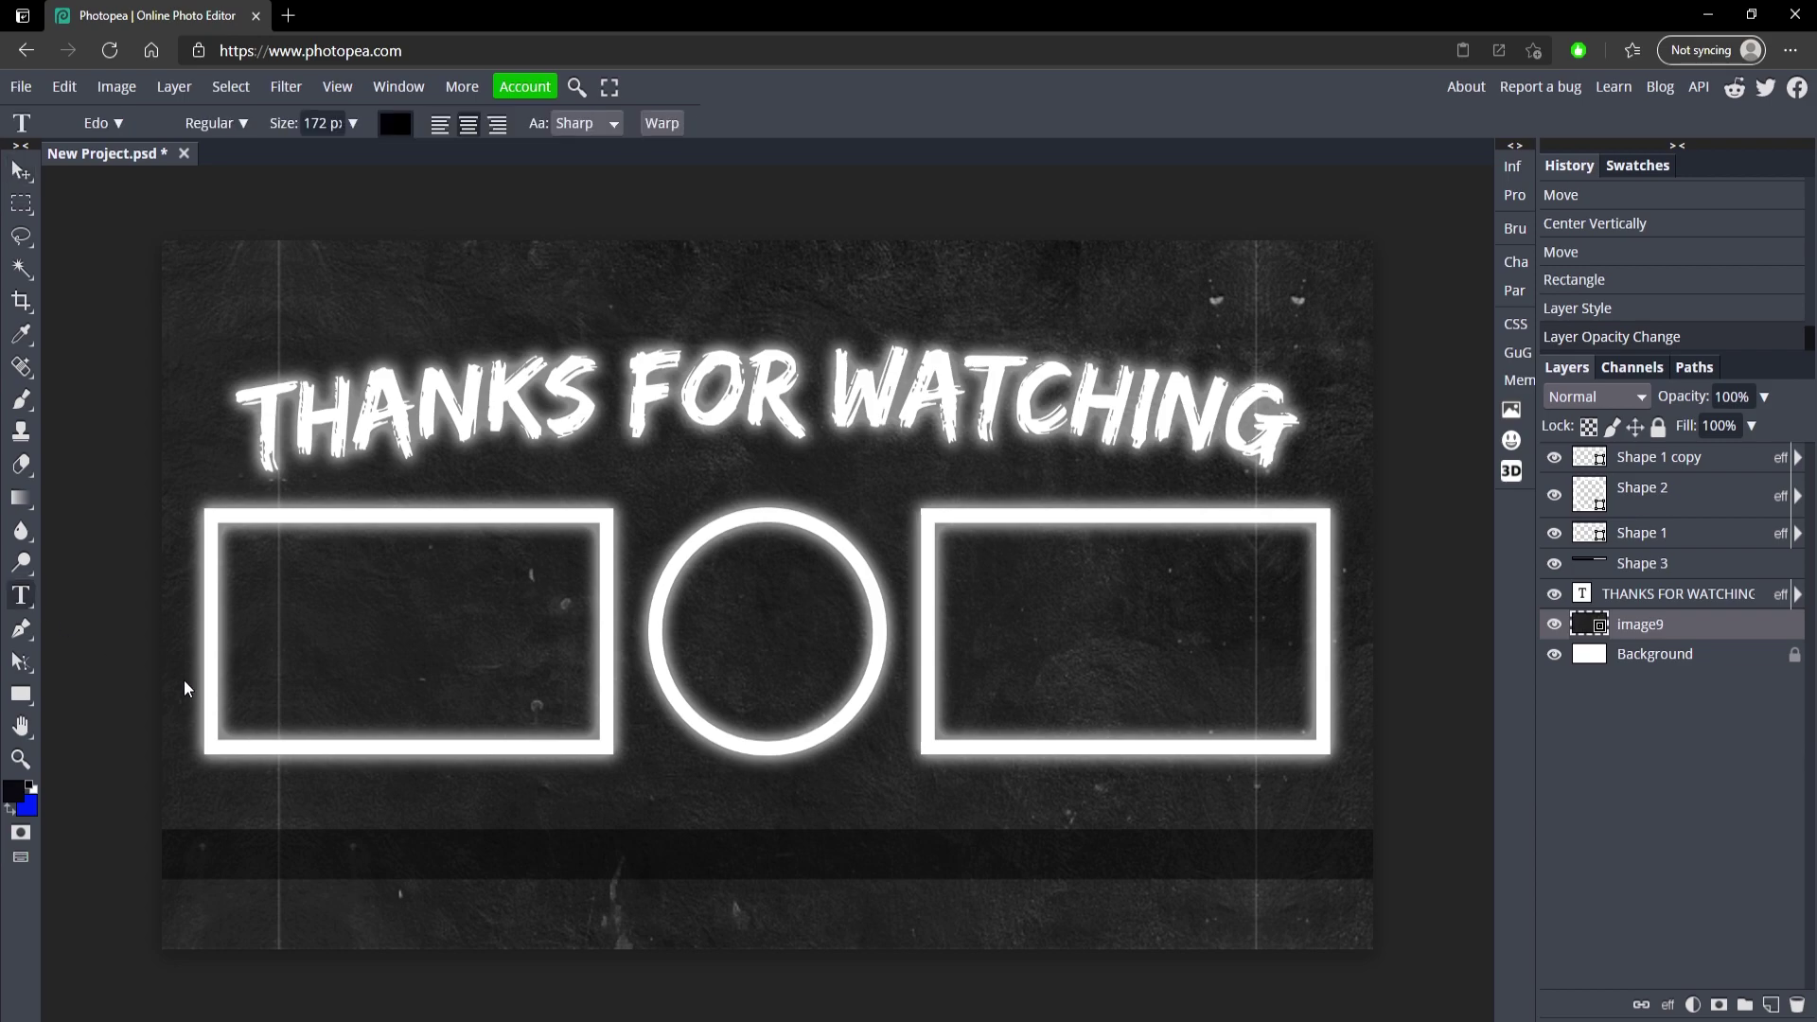
pyautogui.click(504, 858)
pyautogui.click(118, 123)
pyautogui.write('beb')
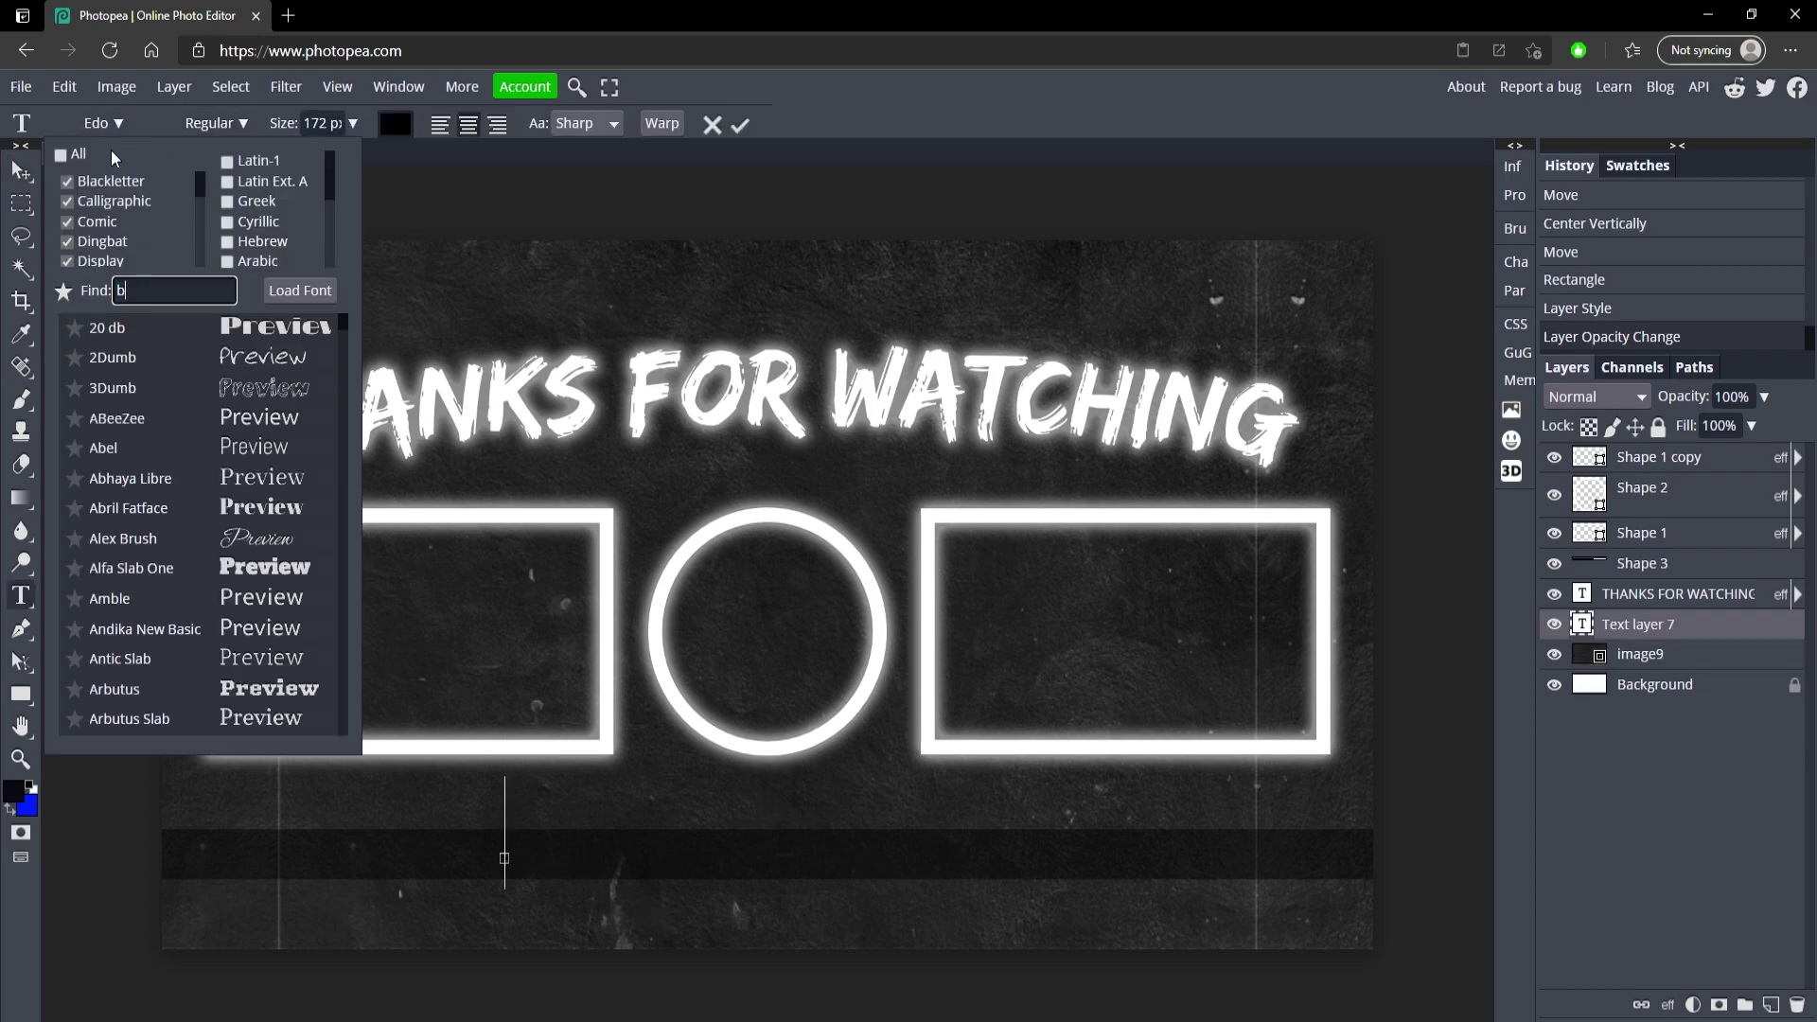
pyautogui.click(157, 327)
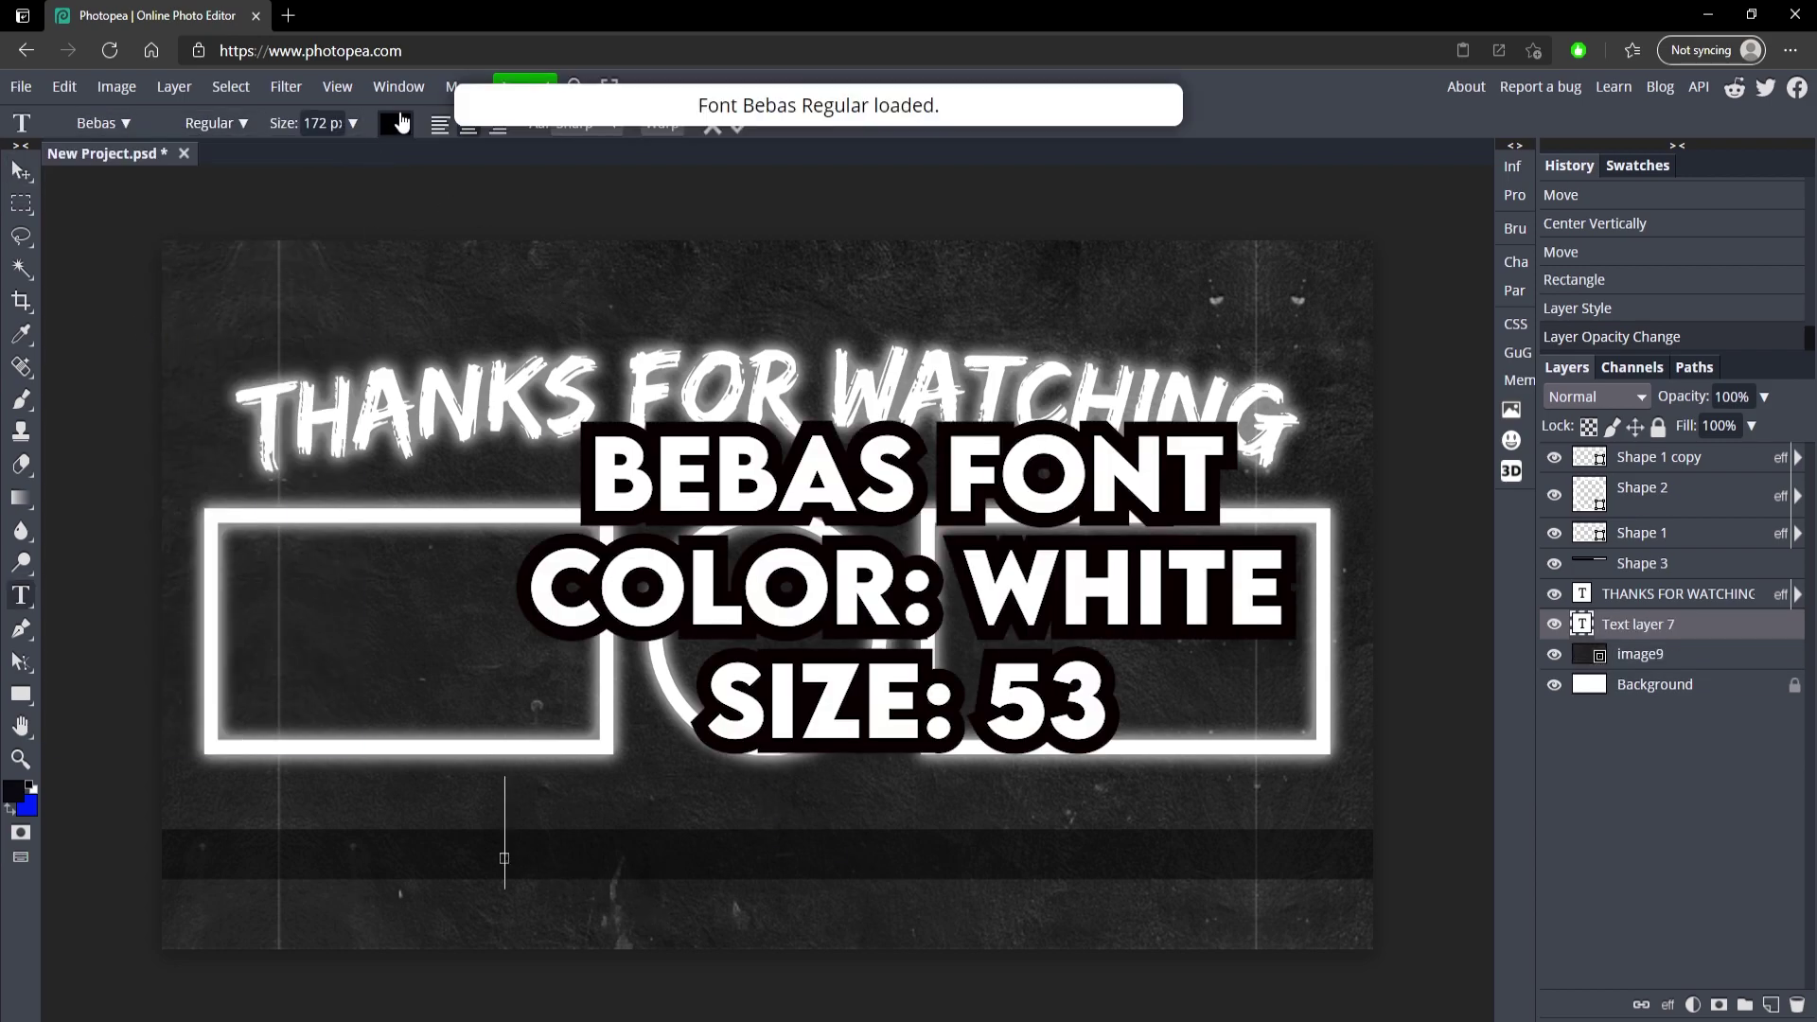
pyautogui.click(396, 126)
pyautogui.click(172, 283)
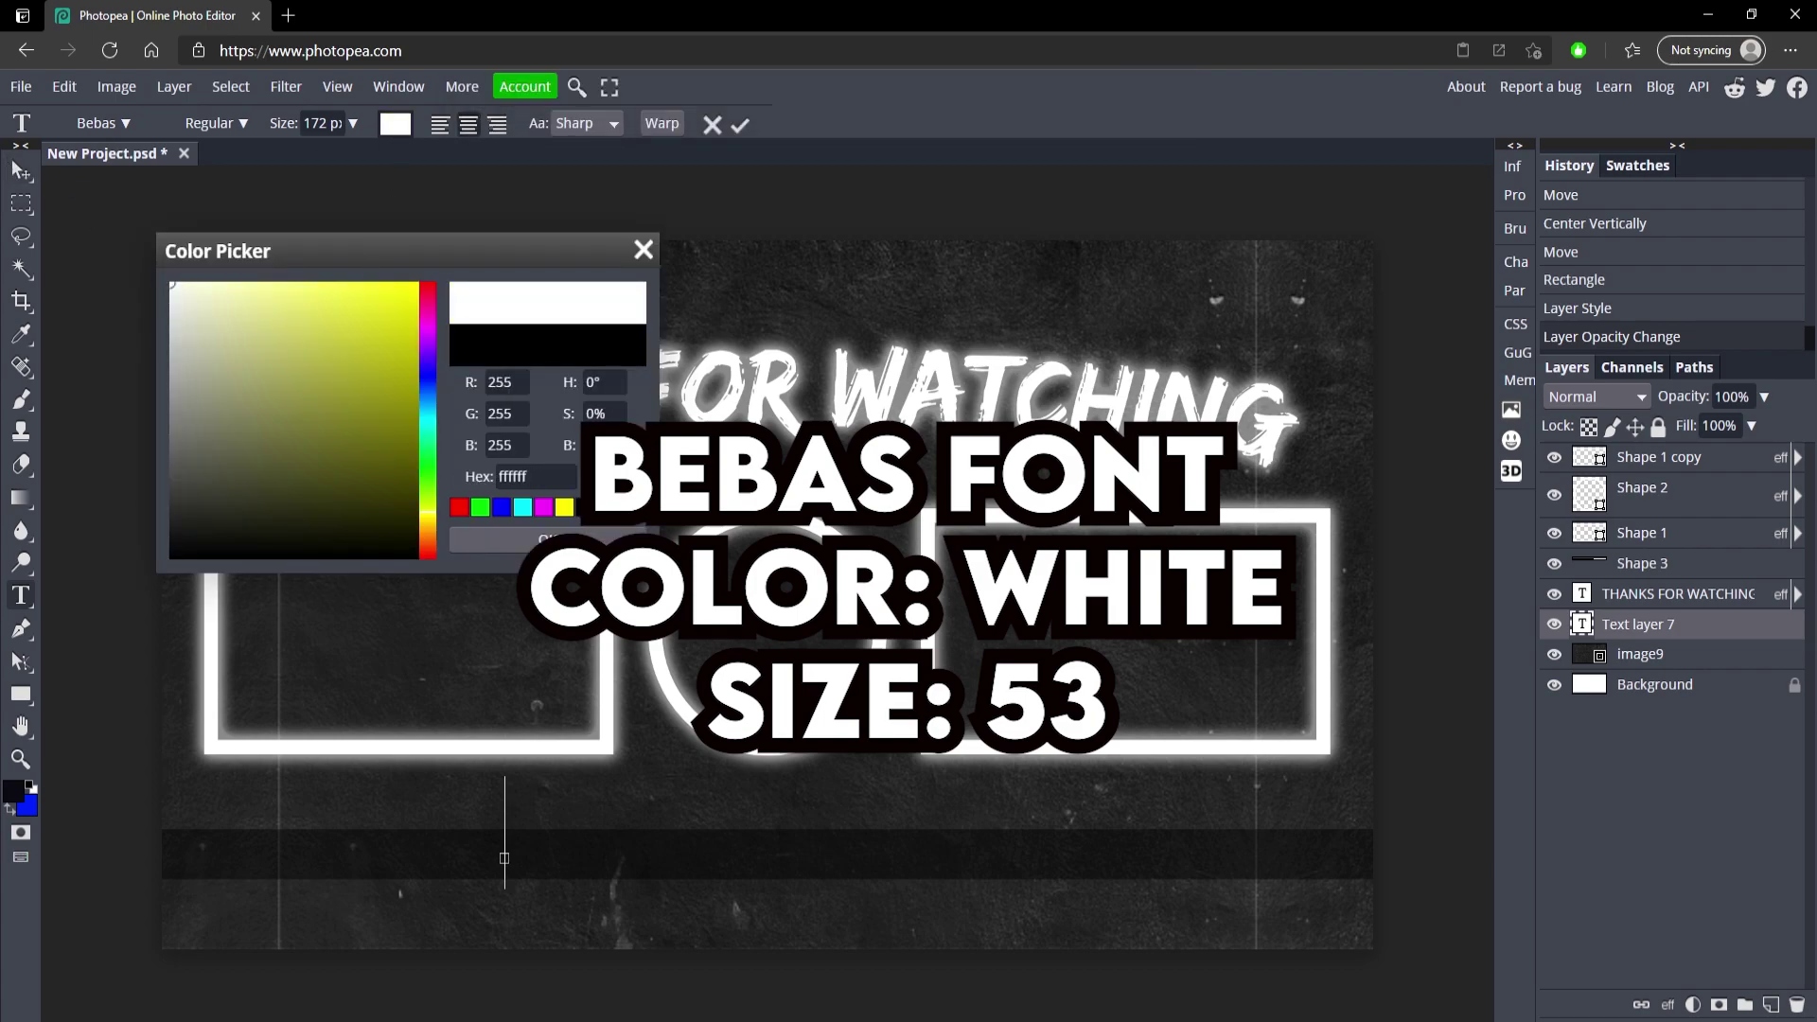
pyautogui.click(547, 539)
pyautogui.click(742, 124)
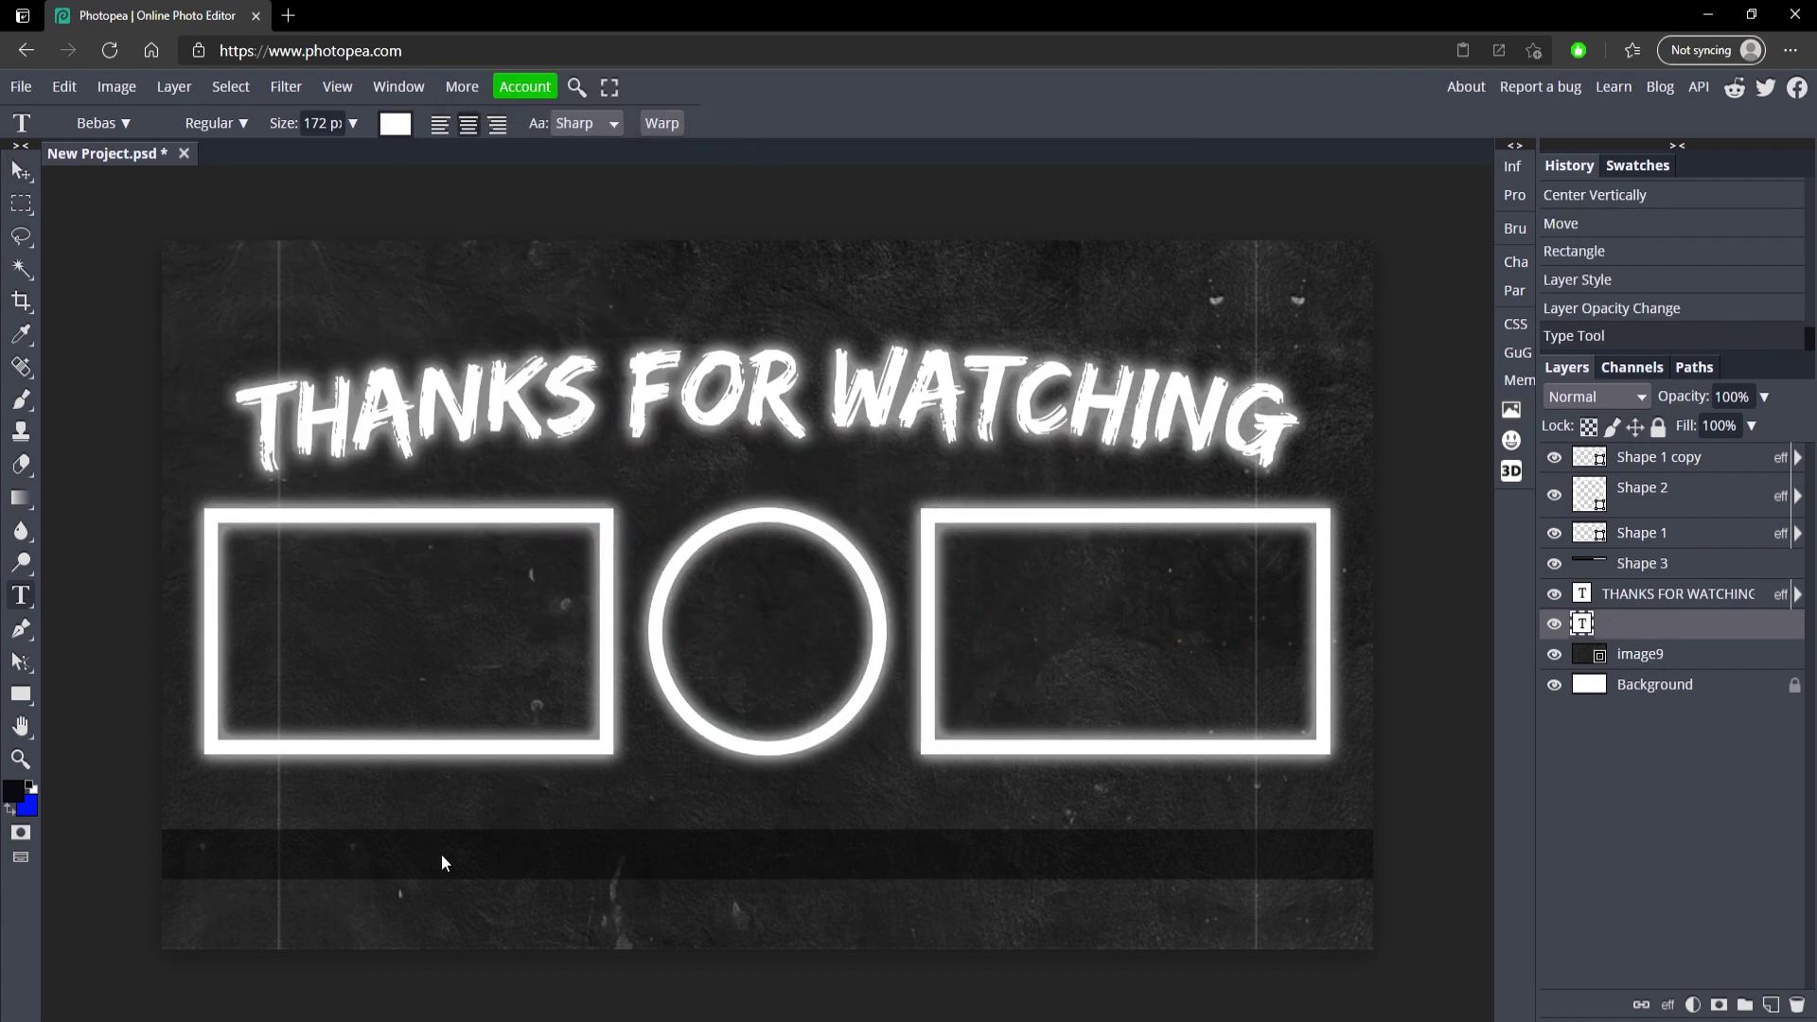
# Type 'LIKE AND SUBSCRIBE FOR MORE CONTENT LIKE THIS!' at 53 px on the bottom bar
pyautogui.click(460, 861)
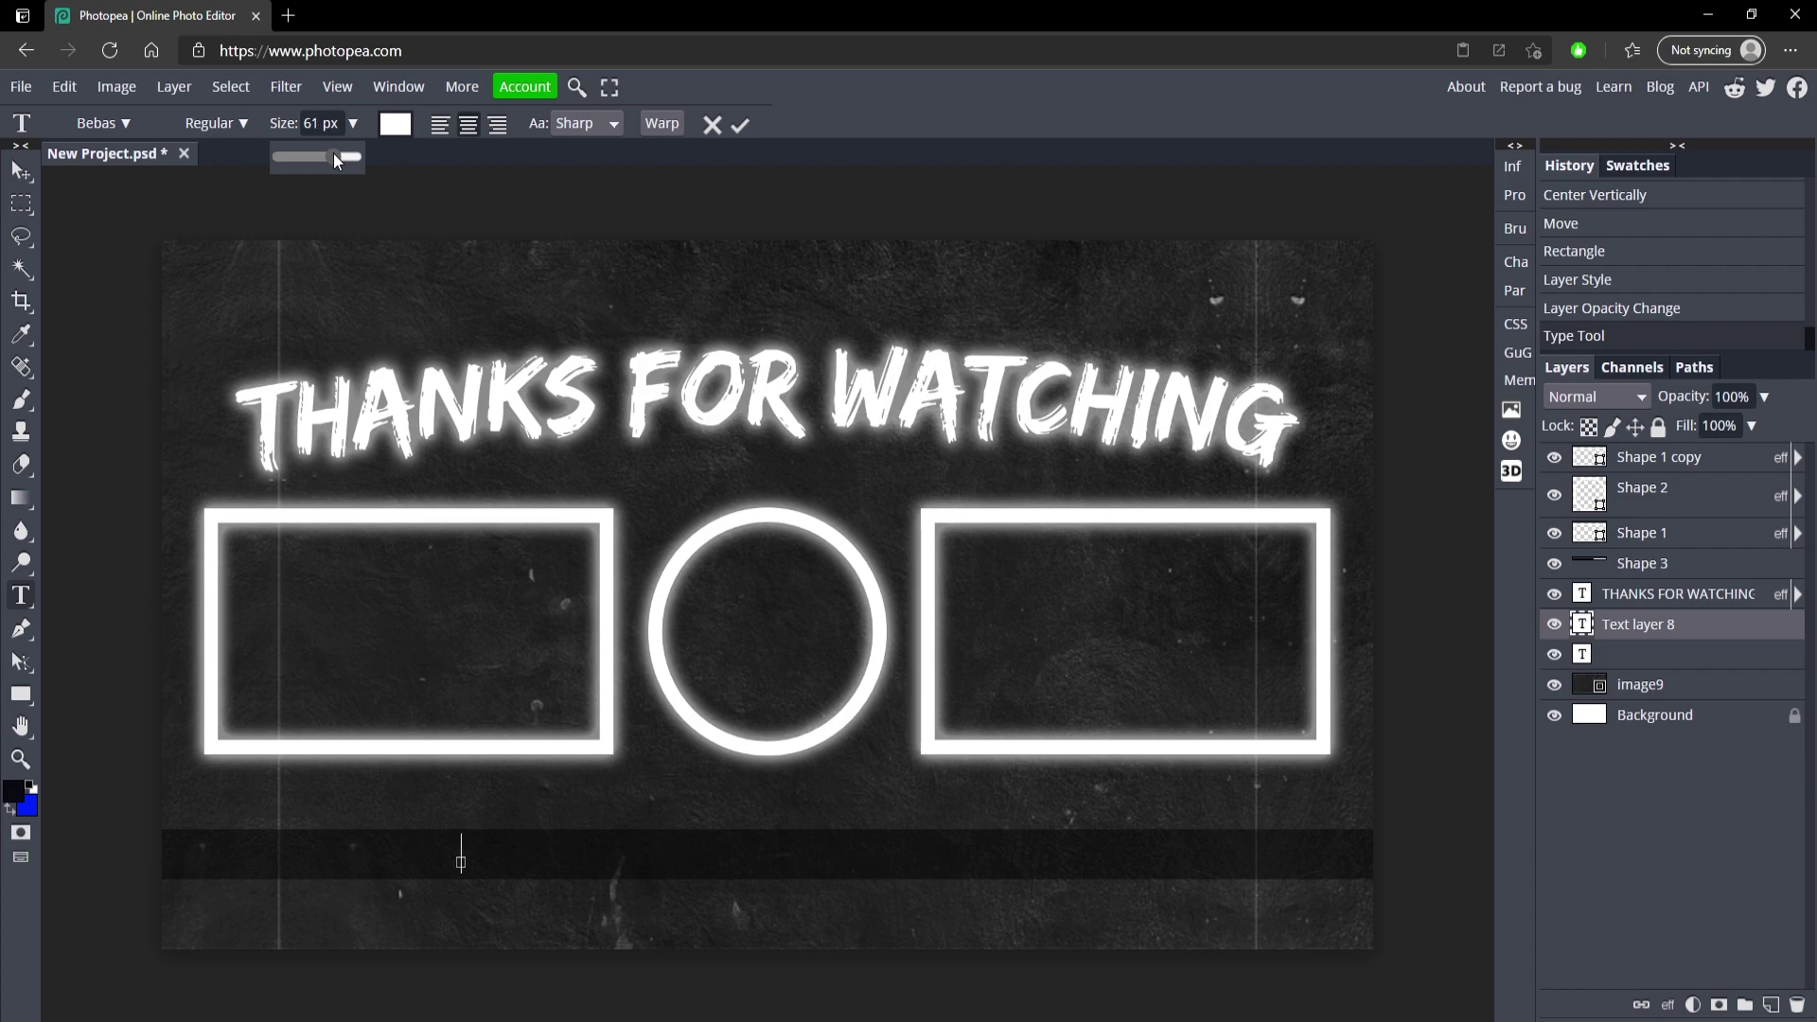
pyautogui.moveTo(331, 153); pyautogui.dragTo(328, 153)
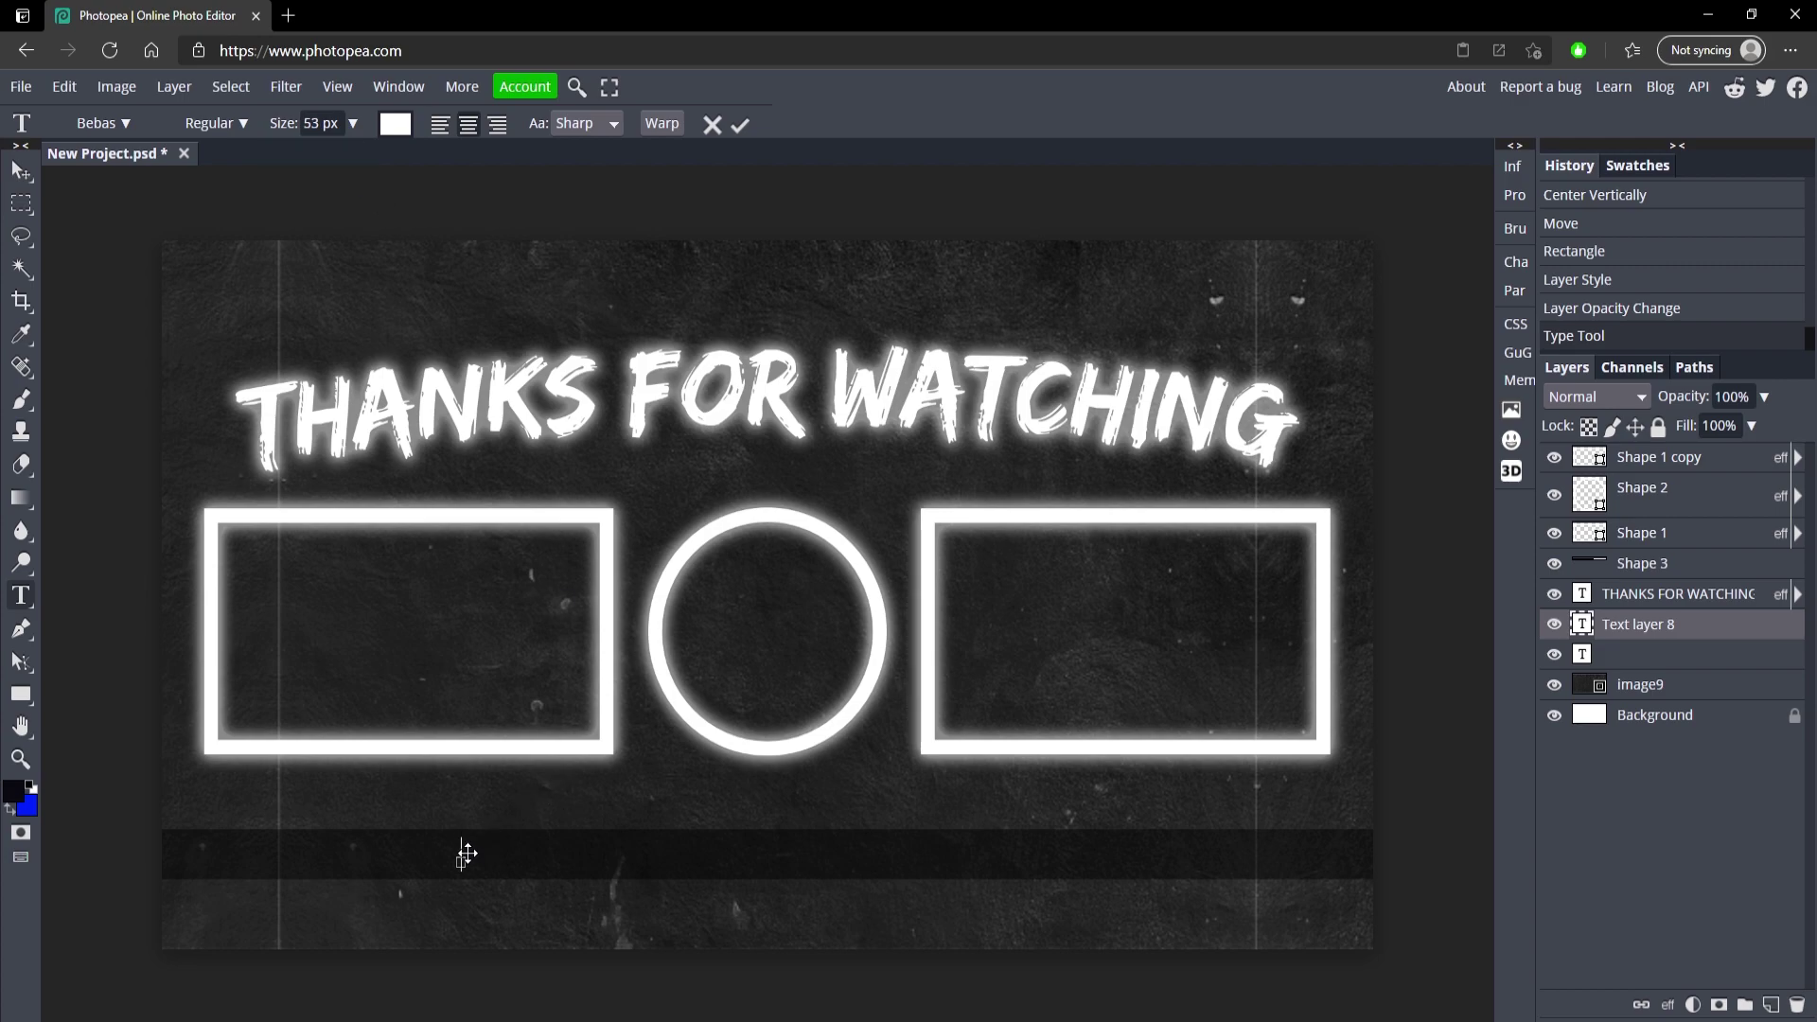
pyautogui.write('LIKE AND SUBSCRIBE ')
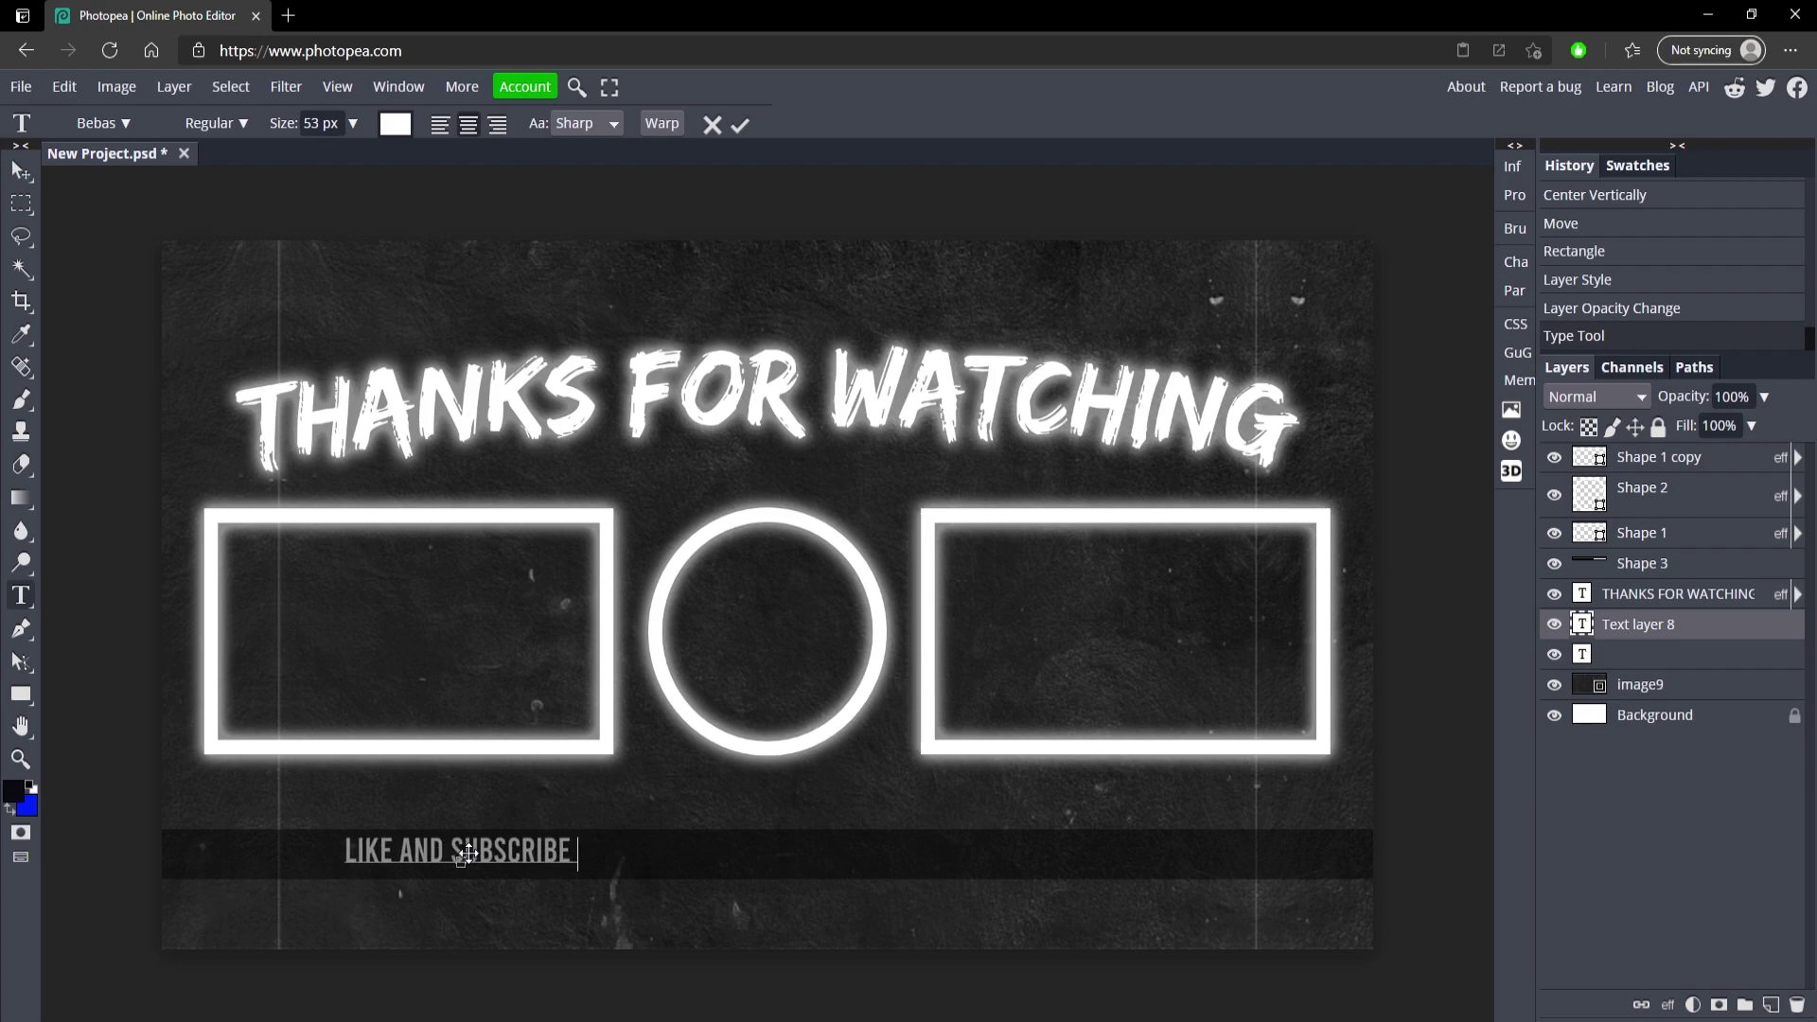
pyautogui.write('FOR MORE CONTENT L')
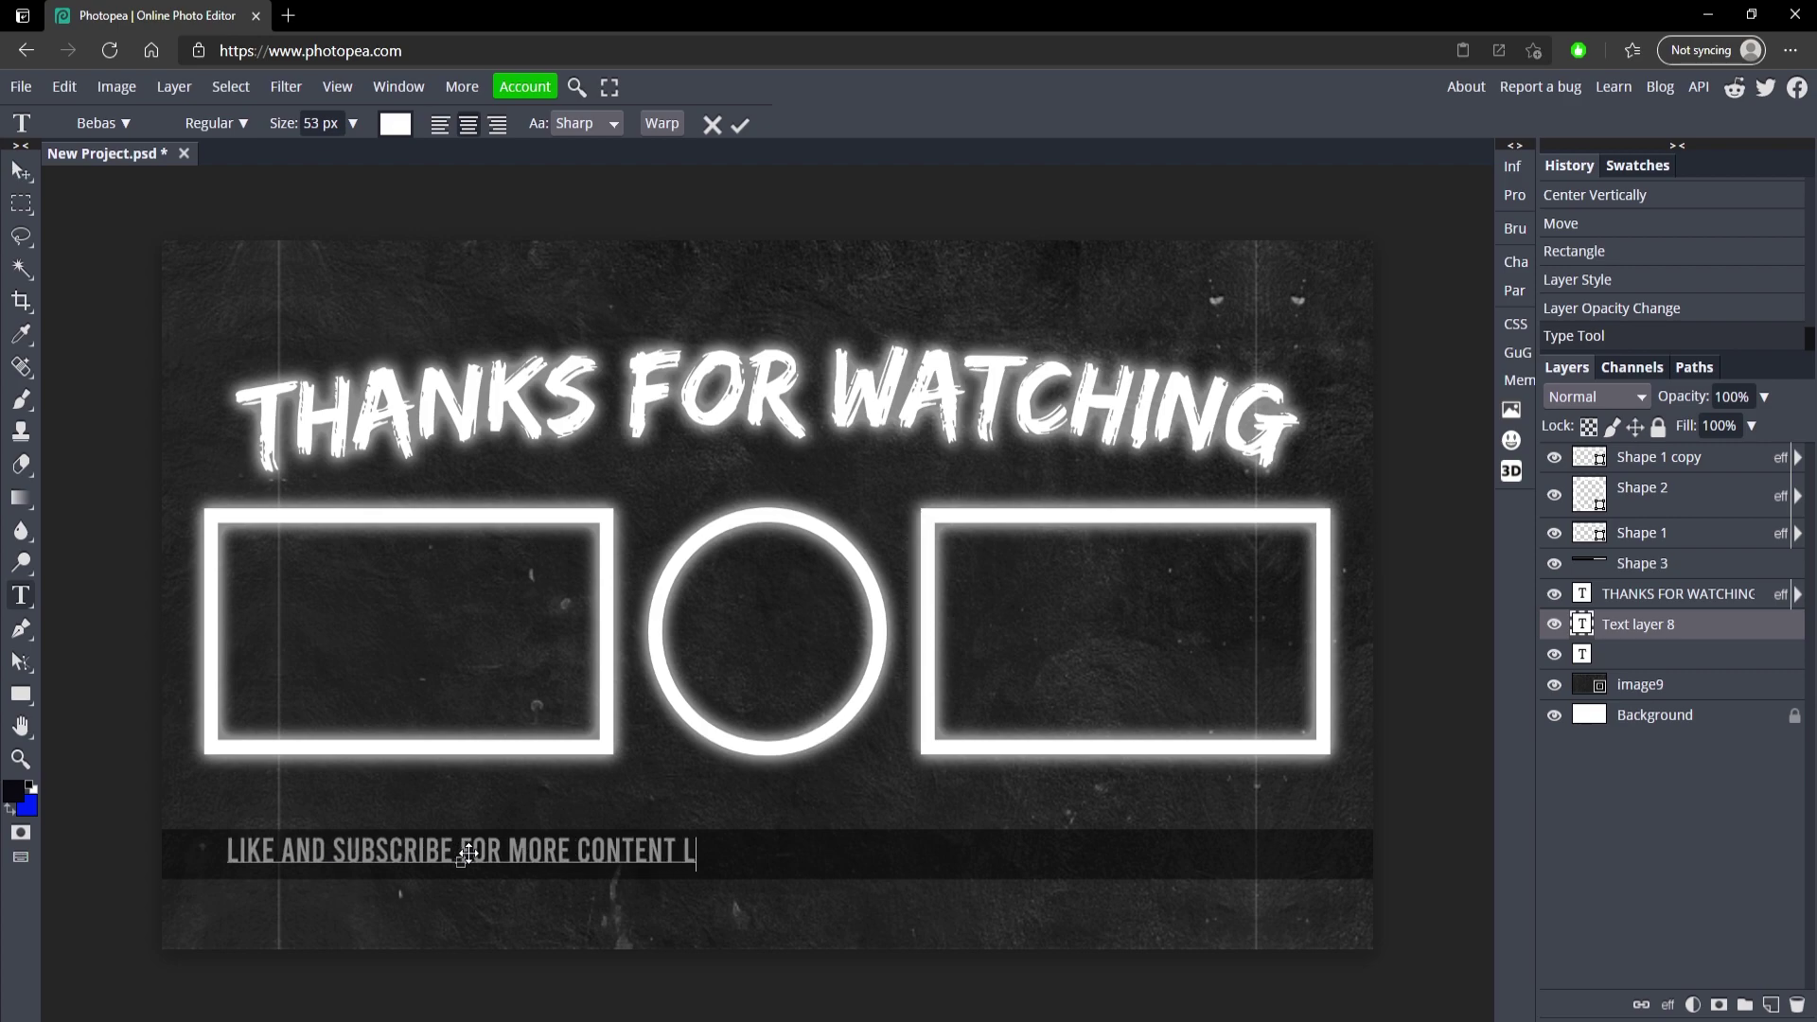
pyautogui.write('IKE THIS!')
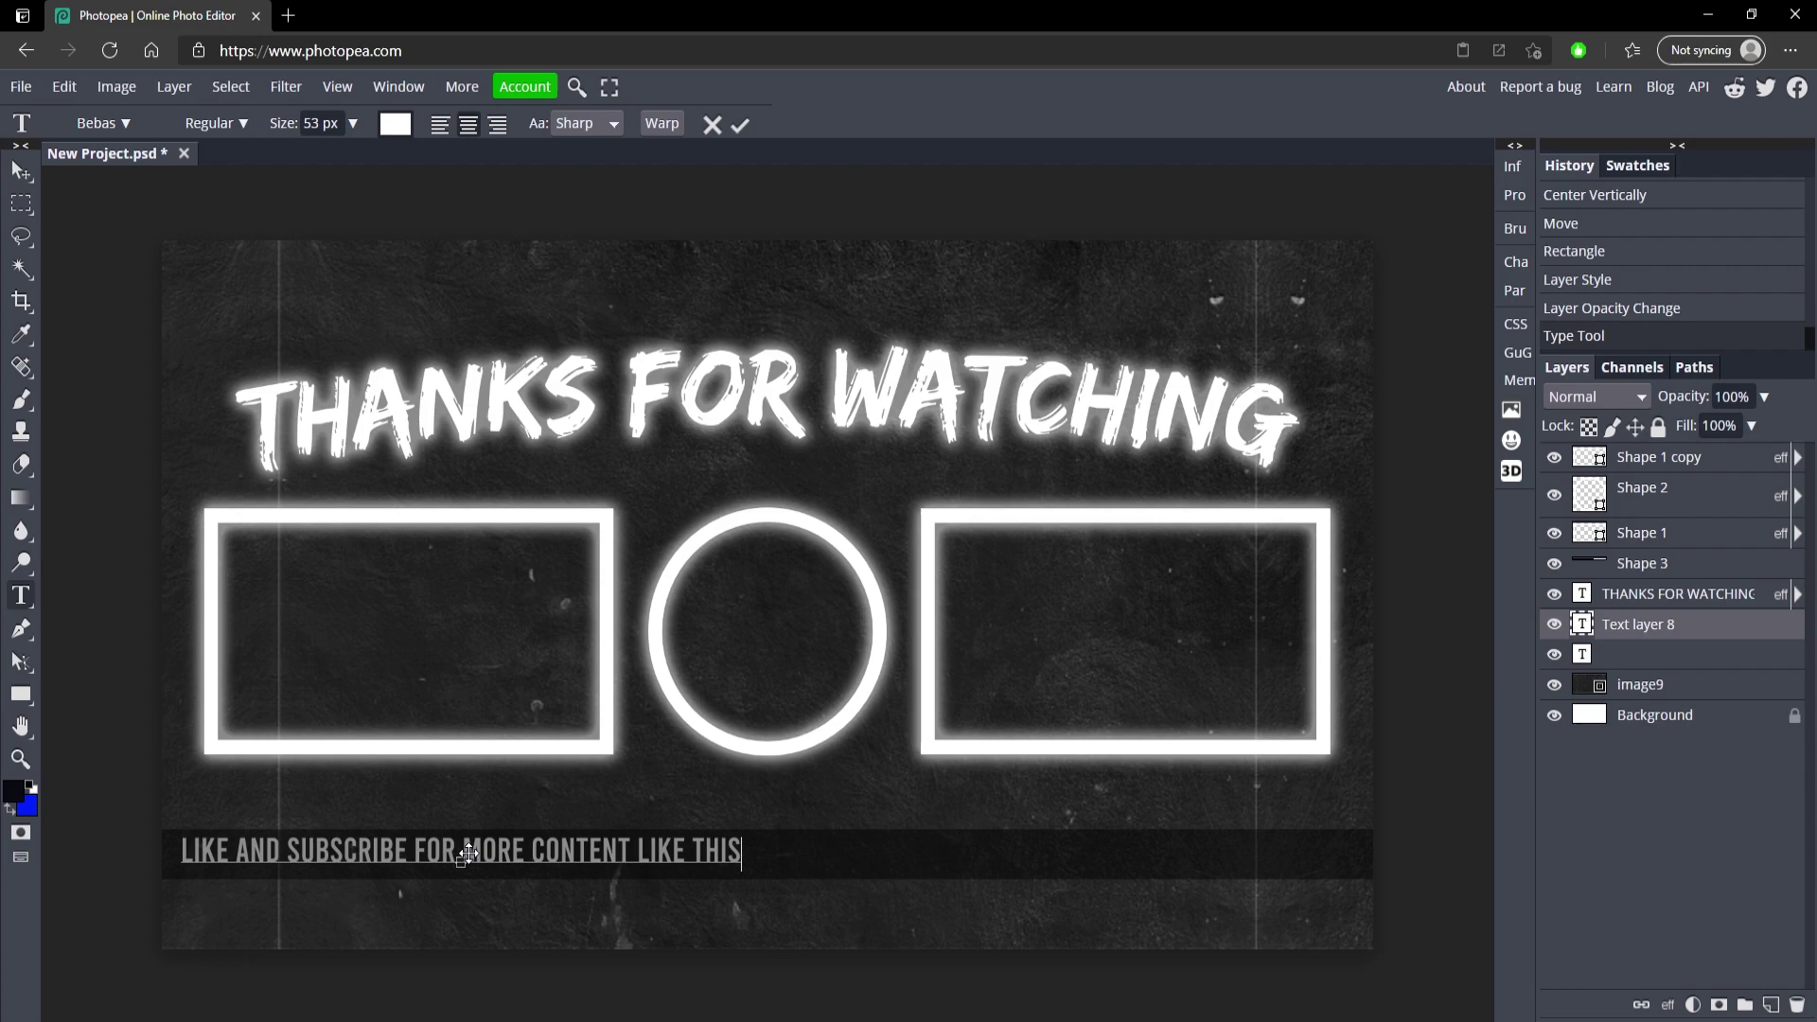
# Move the Shape 3 bar layer beneath the text layers and centre the caption on the bar
pyautogui.click(741, 125)
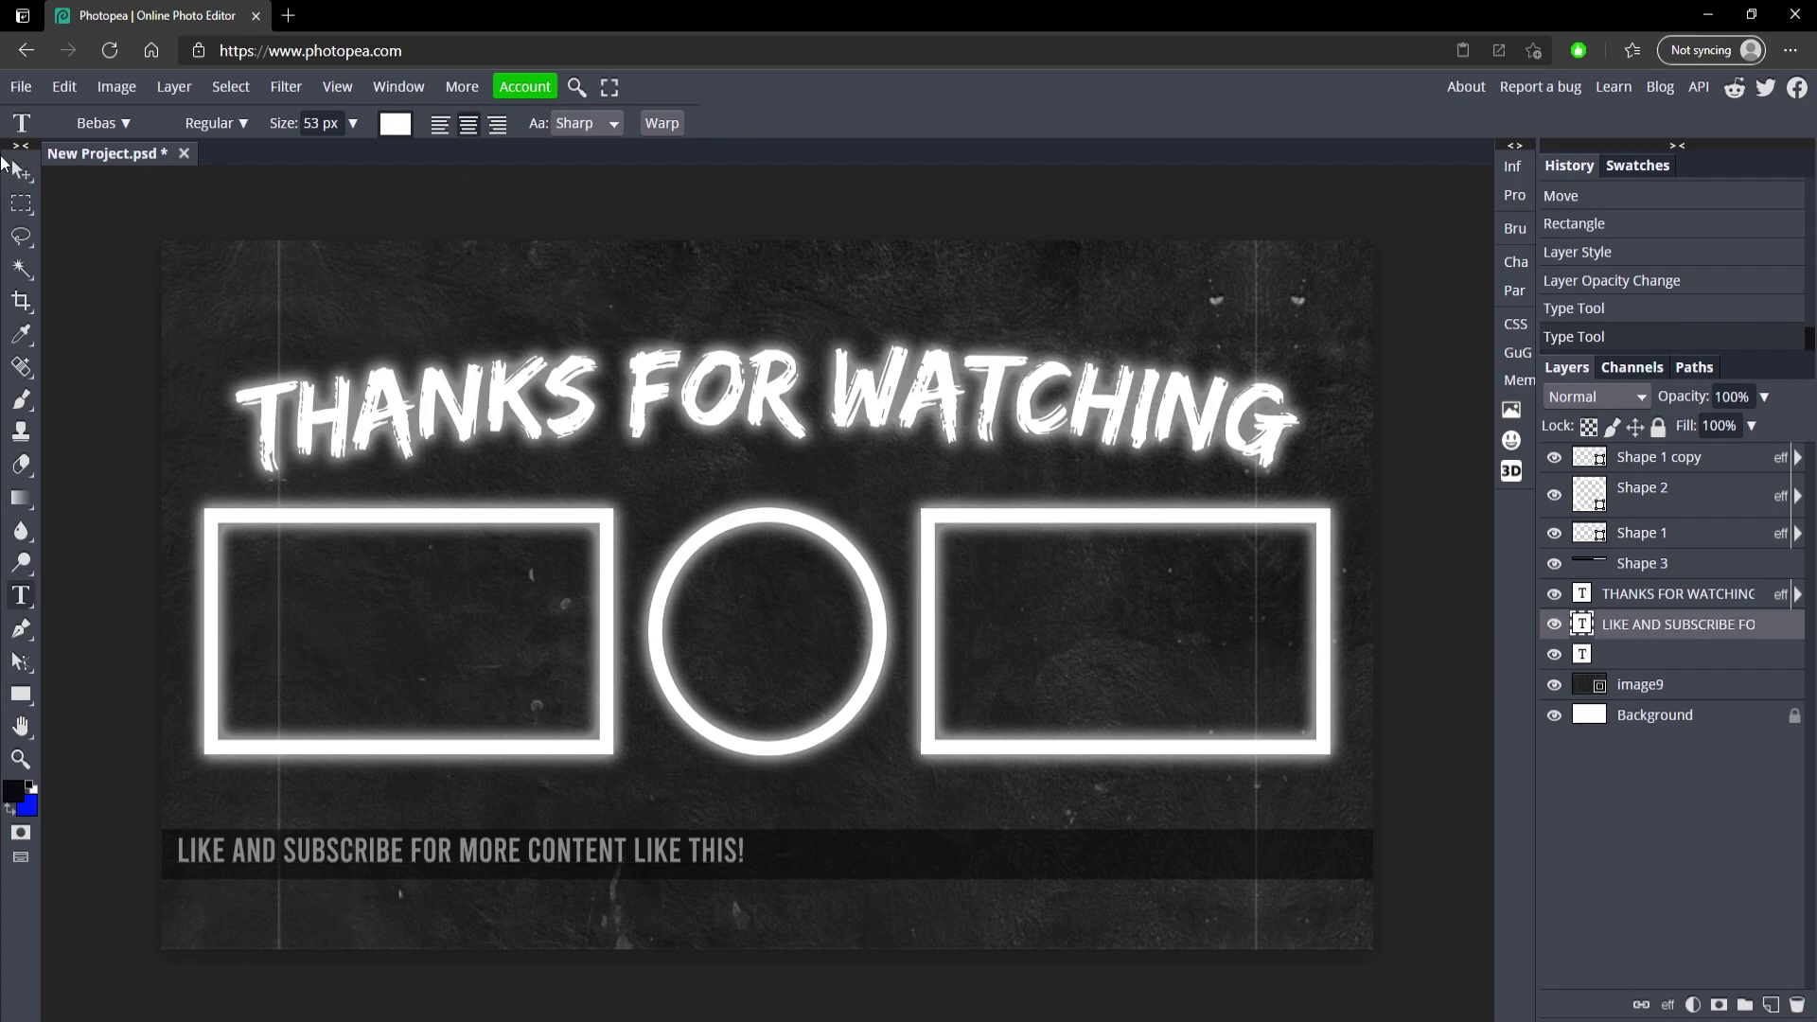
pyautogui.click(12, 168)
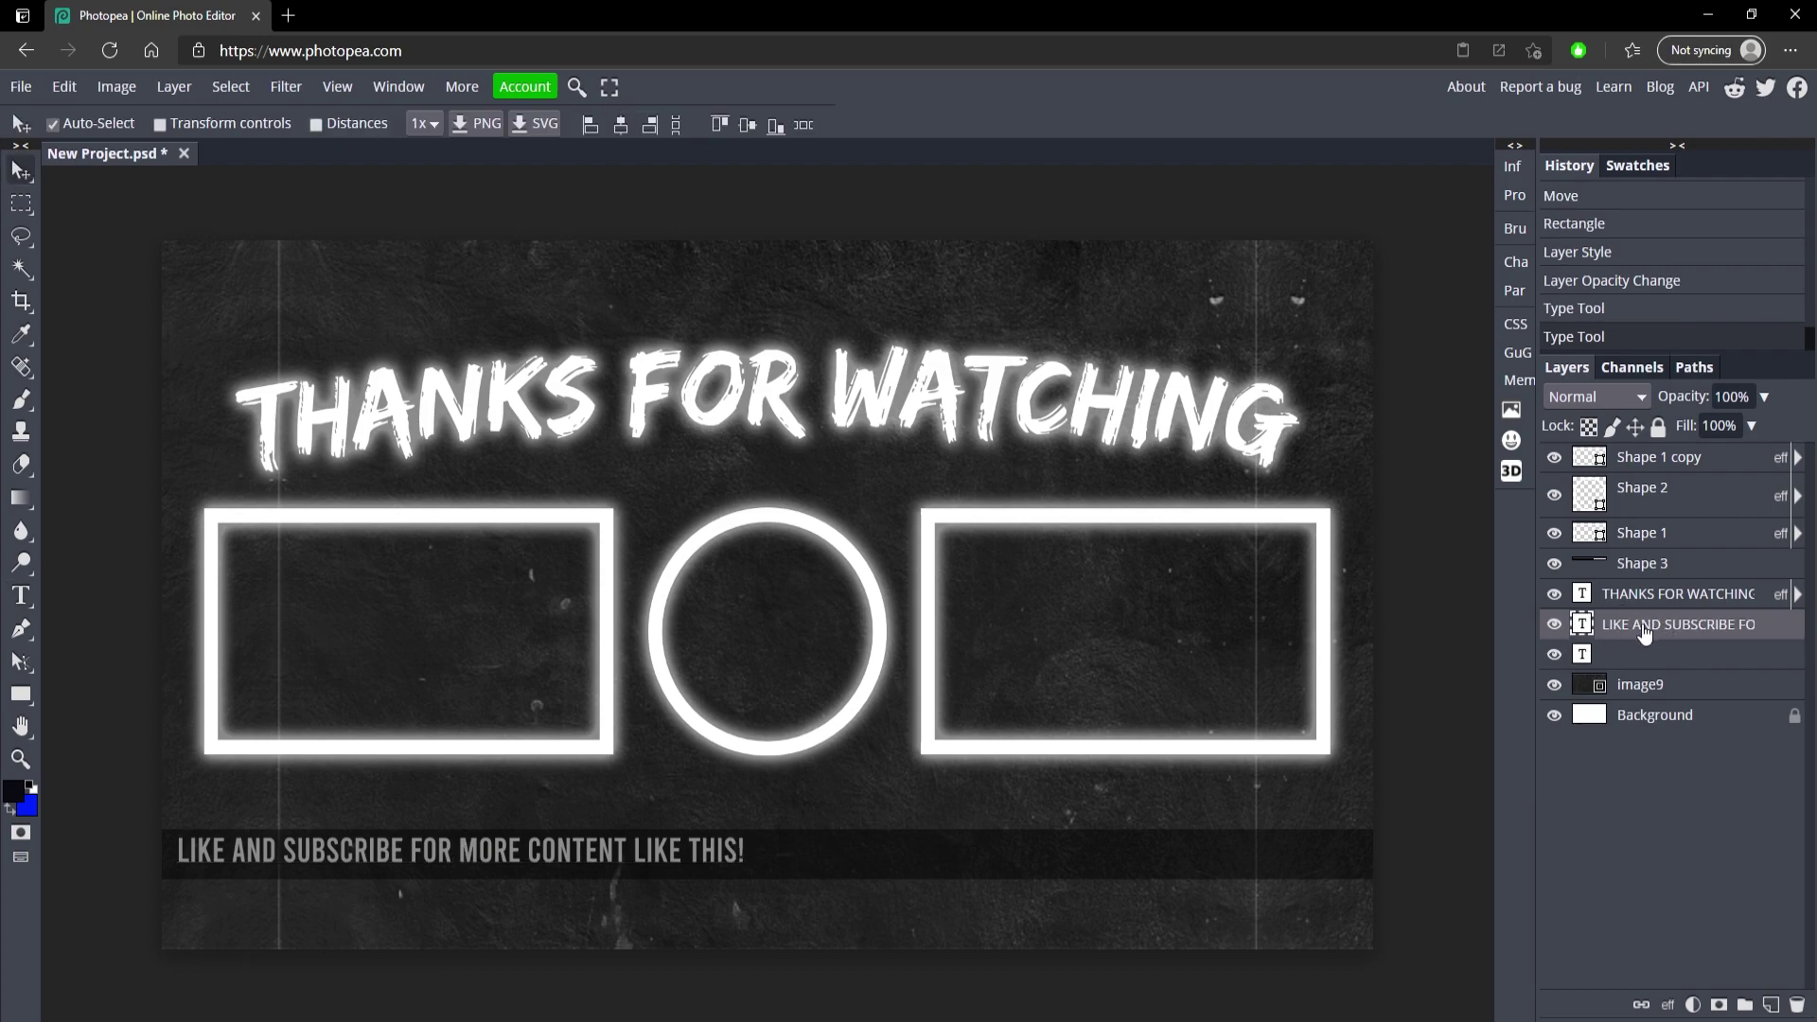
pyautogui.click(1631, 566)
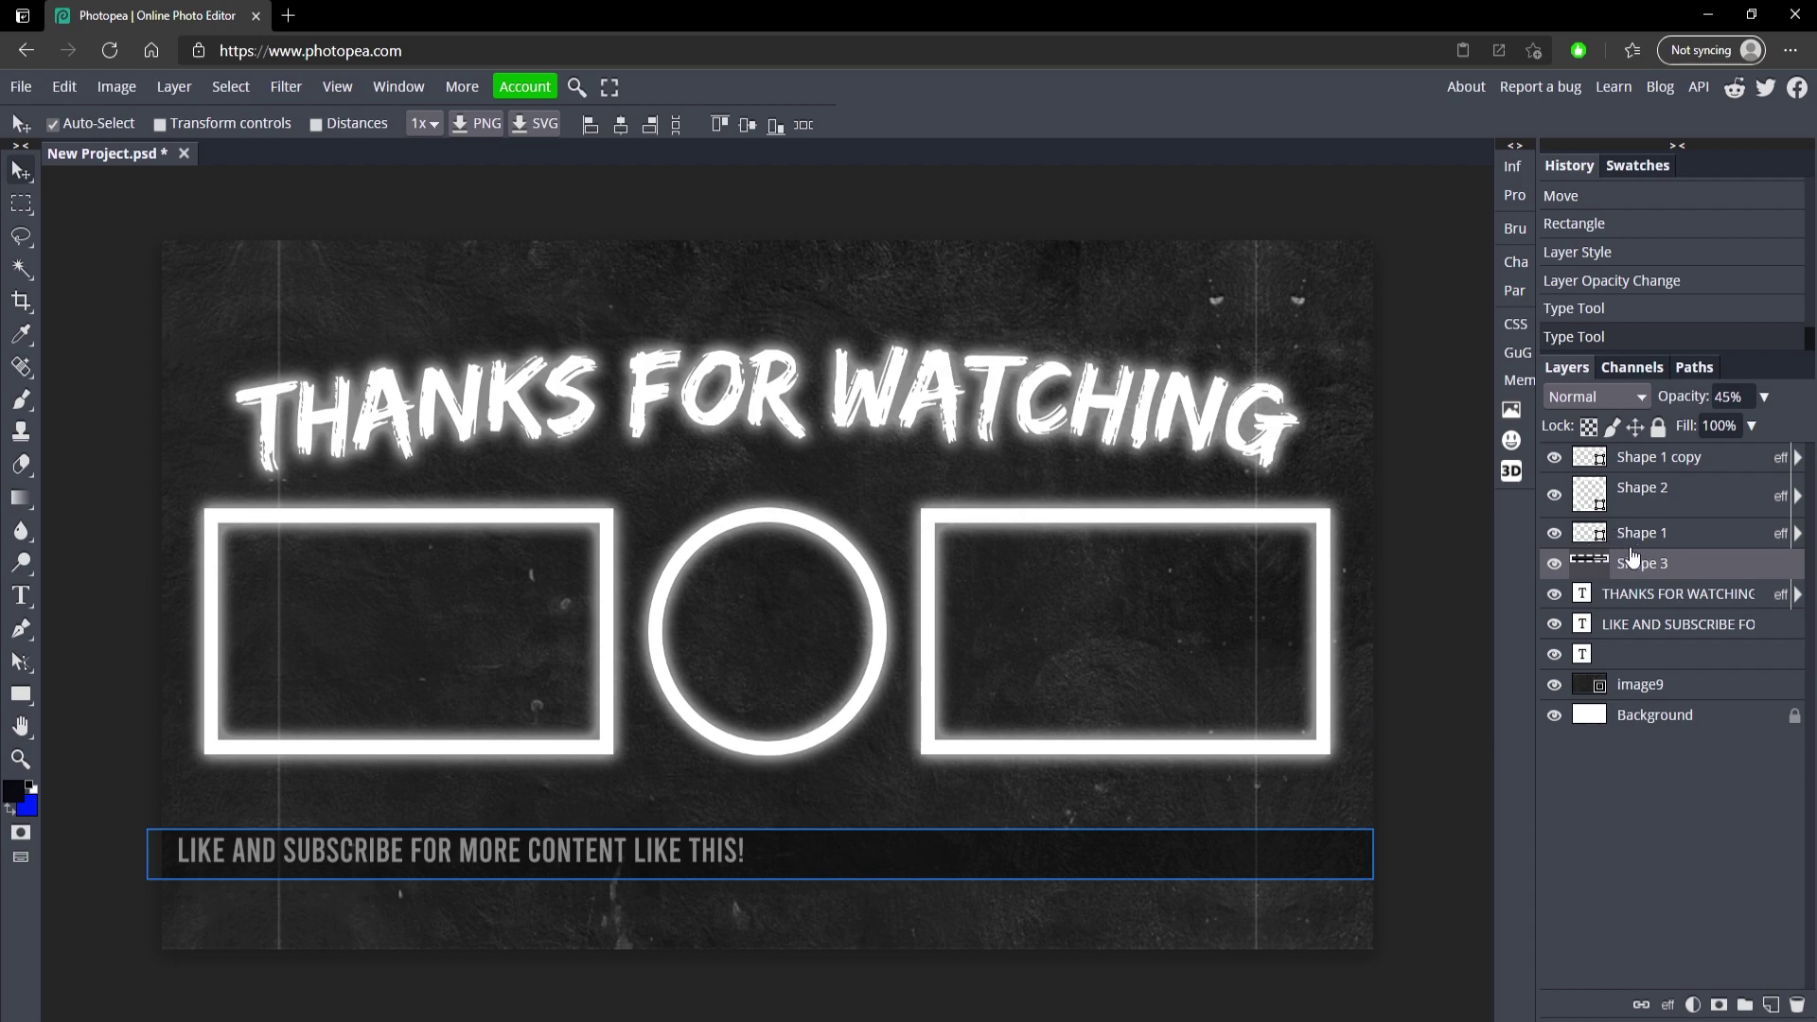
pyautogui.moveTo(1703, 573); pyautogui.dragTo(1695, 673)
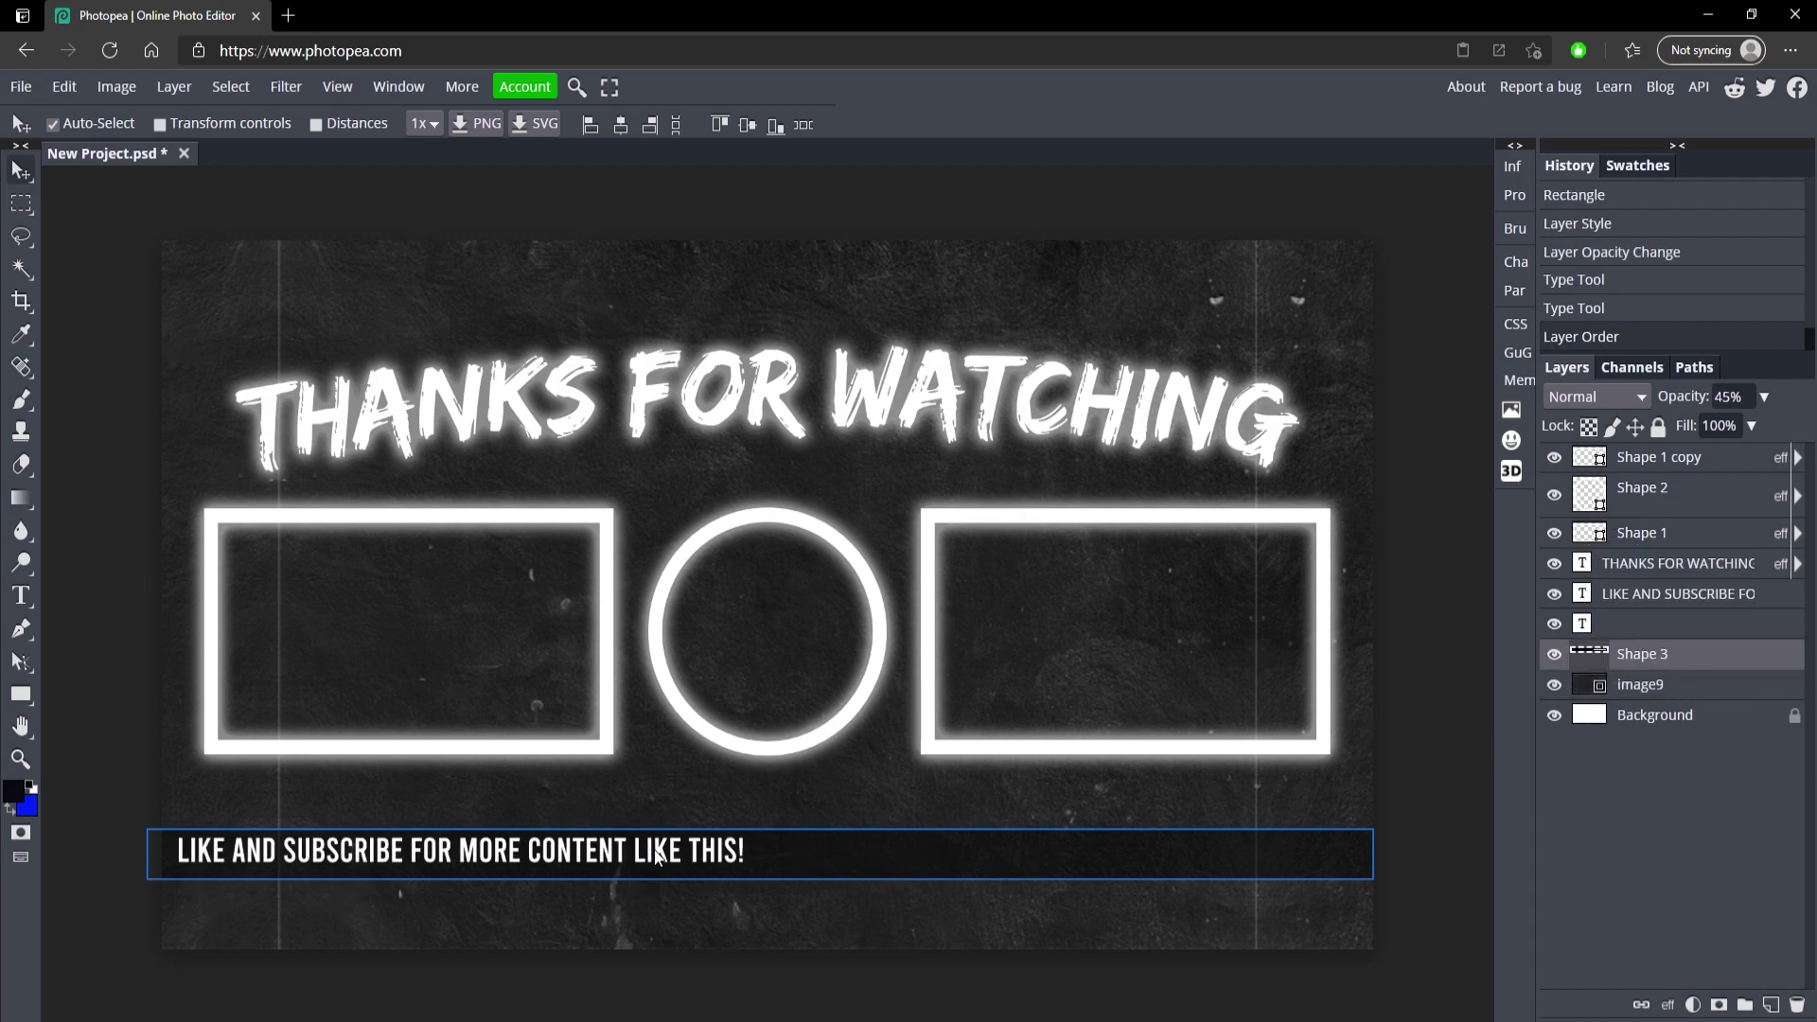
pyautogui.moveTo(660, 856); pyautogui.dragTo(967, 861)
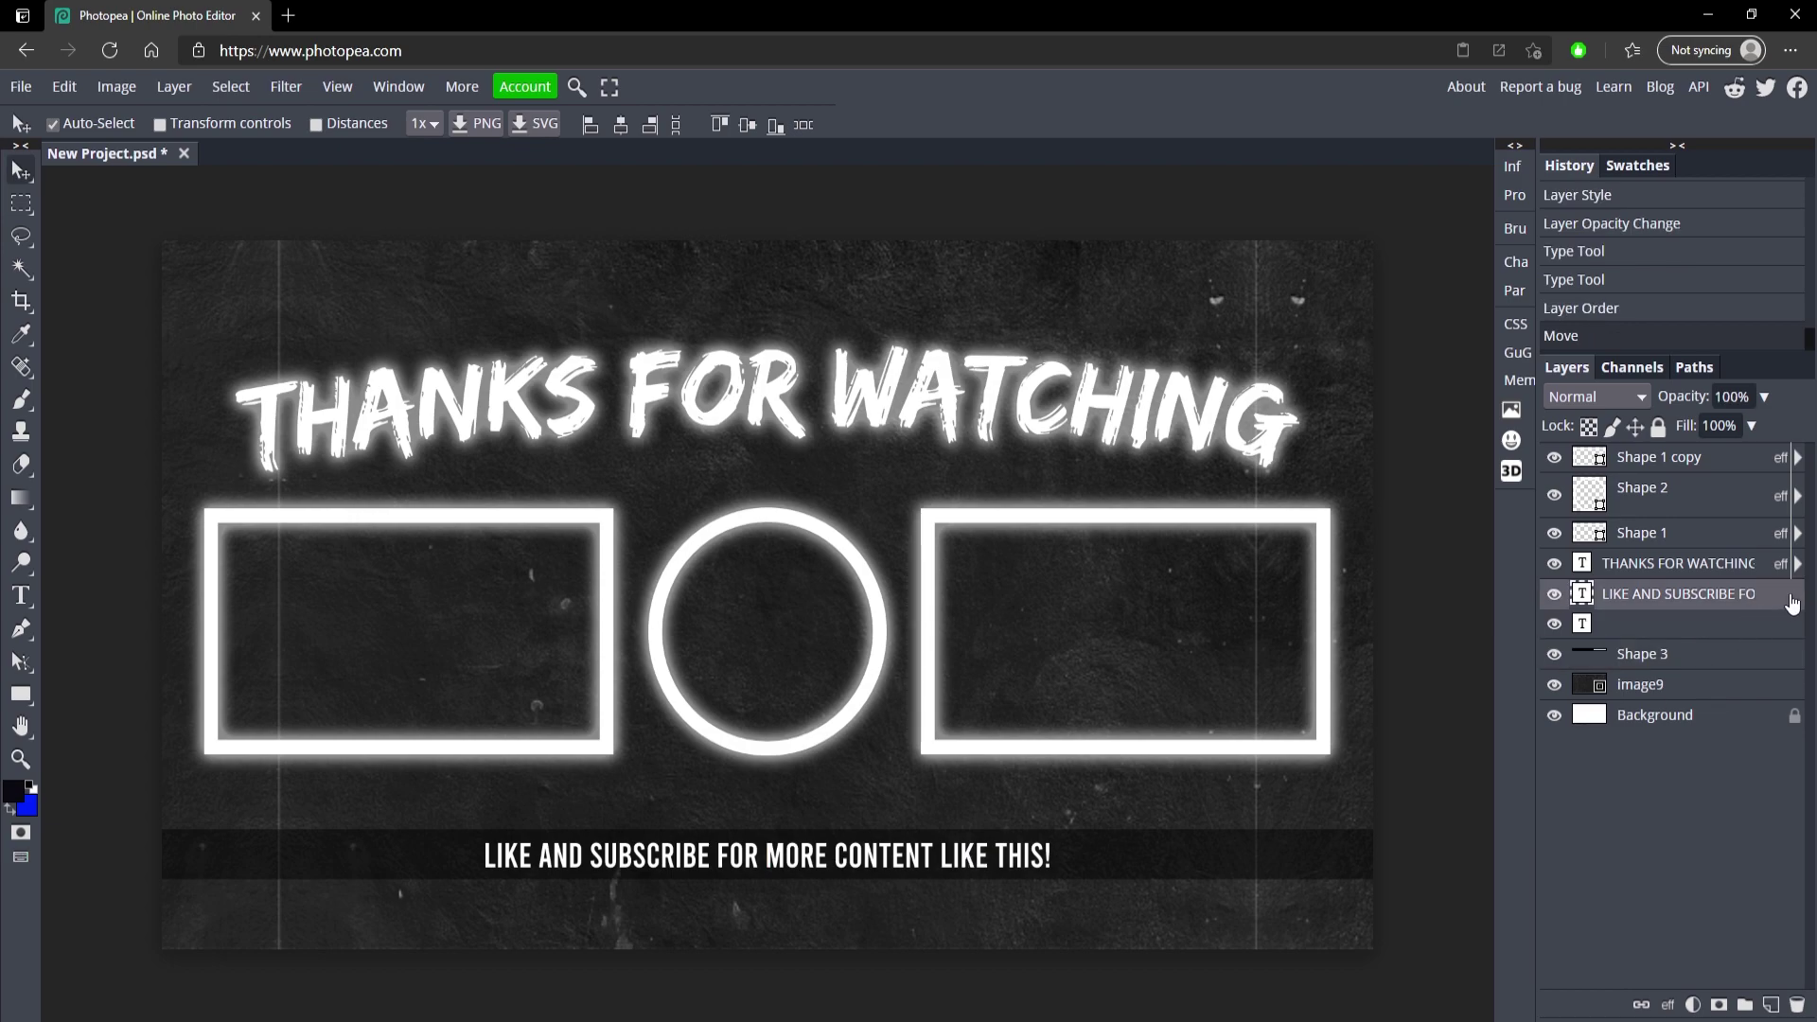
# Give the subscribe caption a white outer glow at 31% opacity
pyautogui.doubleClick(1787, 596)
pyautogui.click(282, 803)
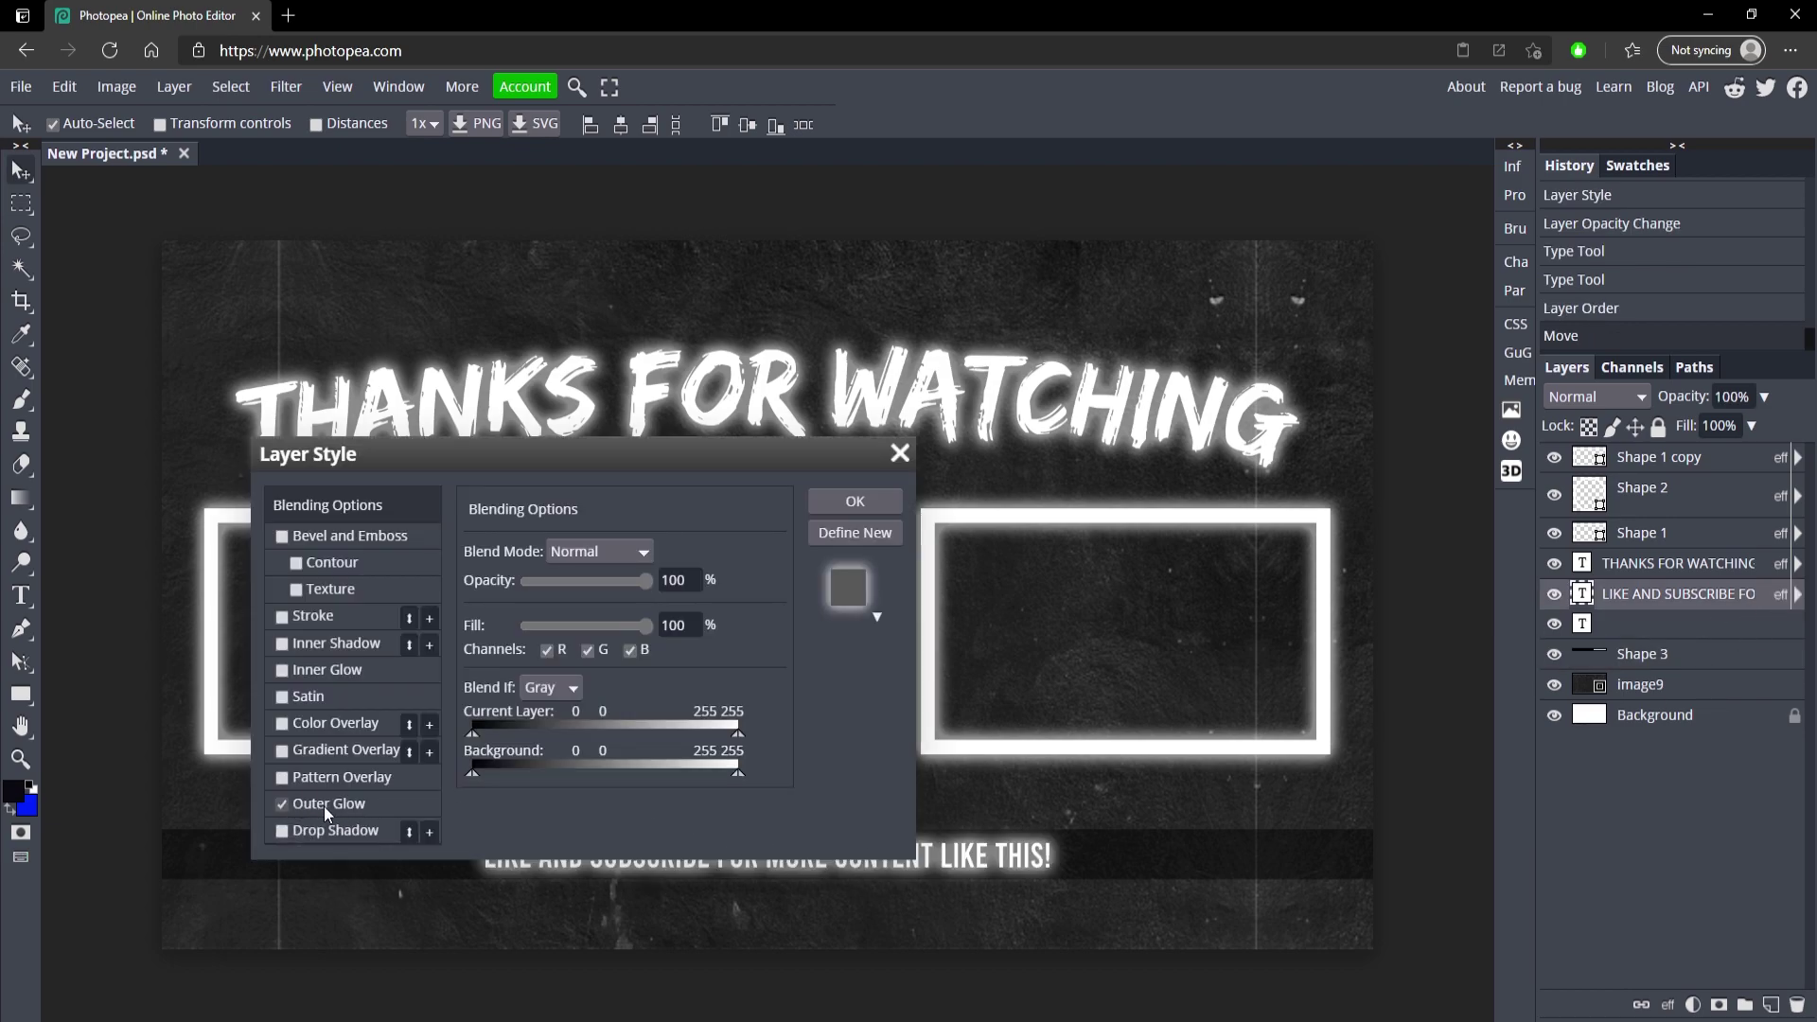
pyautogui.click(323, 805)
pyautogui.click(550, 579)
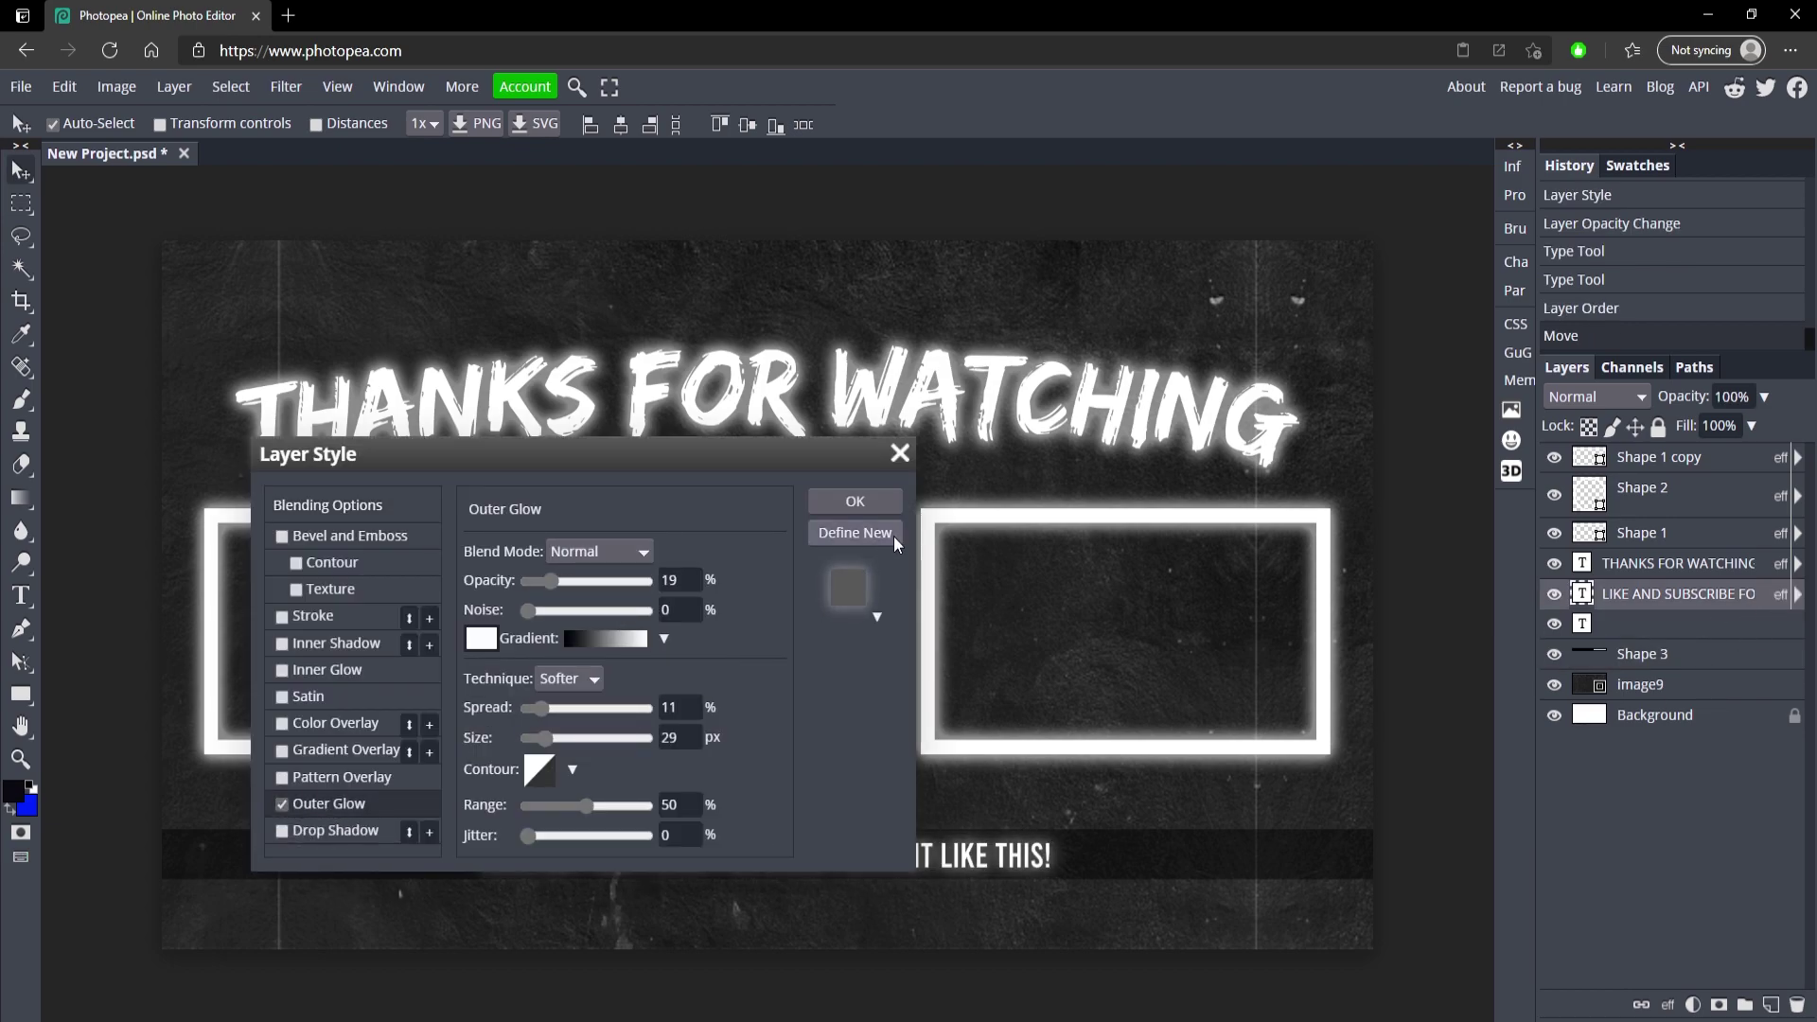
pyautogui.moveTo(532, 581); pyautogui.dragTo(564, 579)
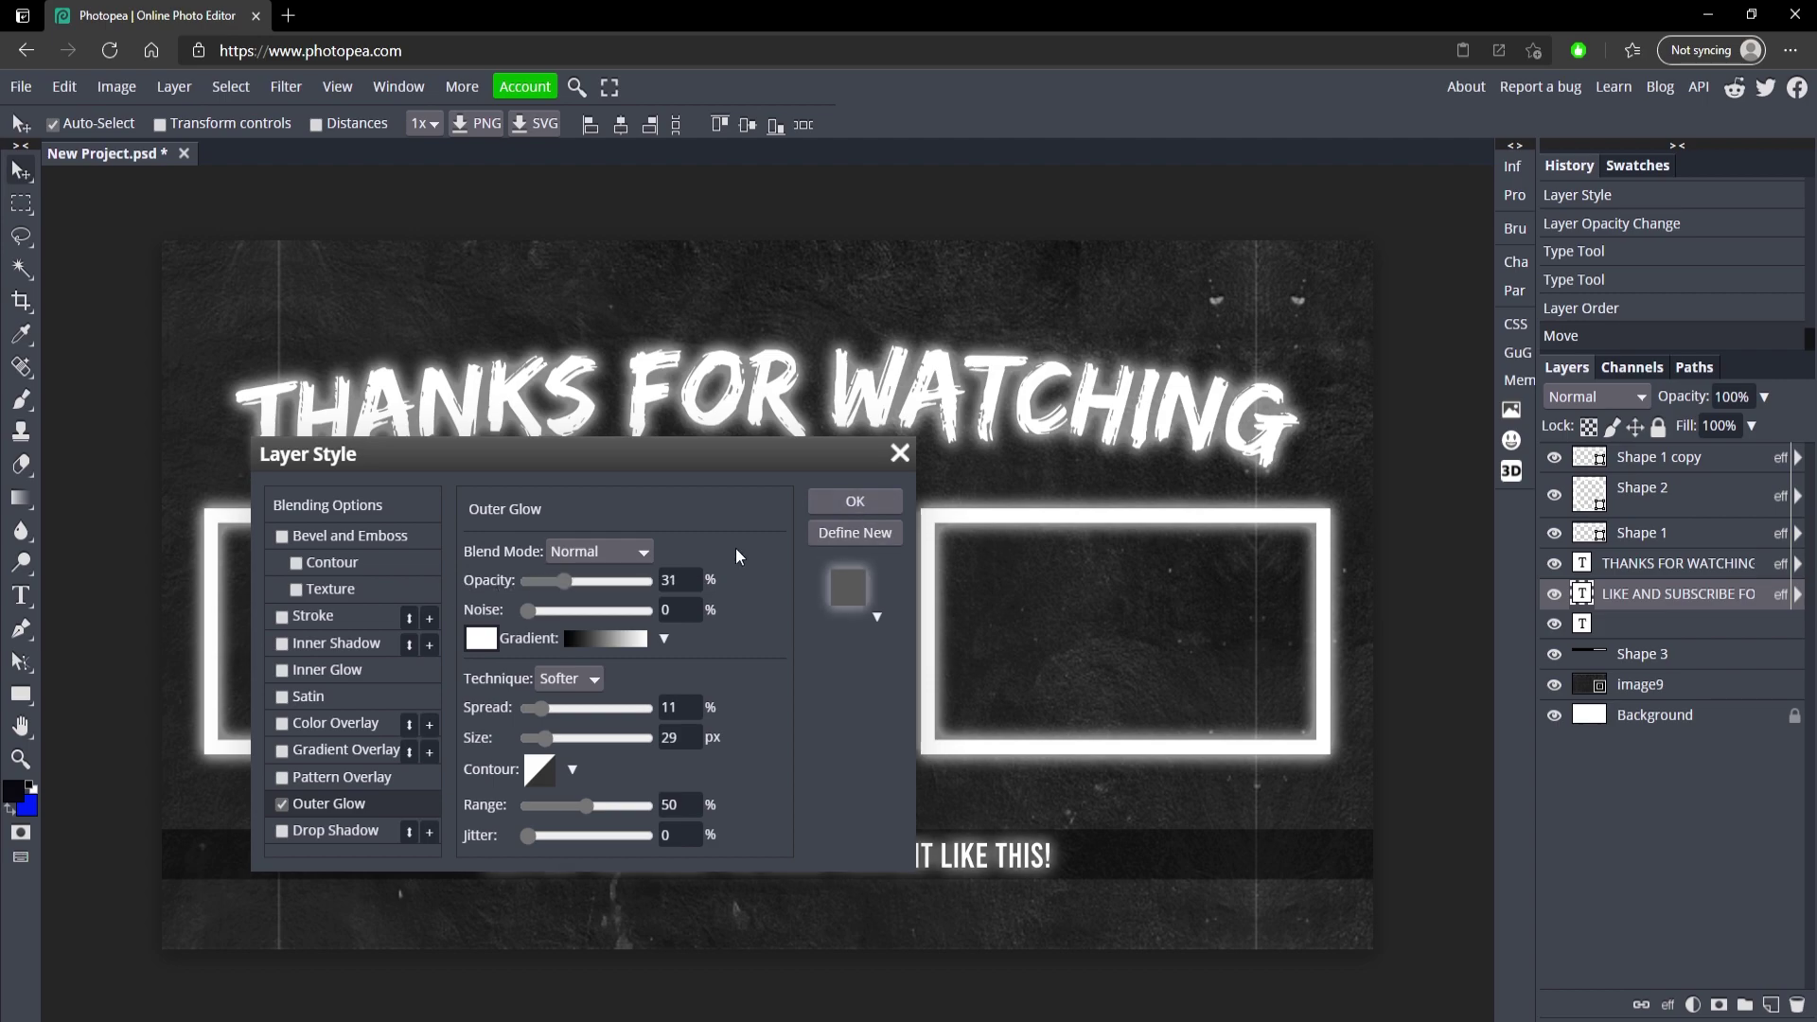
pyautogui.click(878, 503)
# Lower the Shape 3 bottom bar's opacity to about 23%
pyautogui.click(1720, 653)
pyautogui.click(1764, 396)
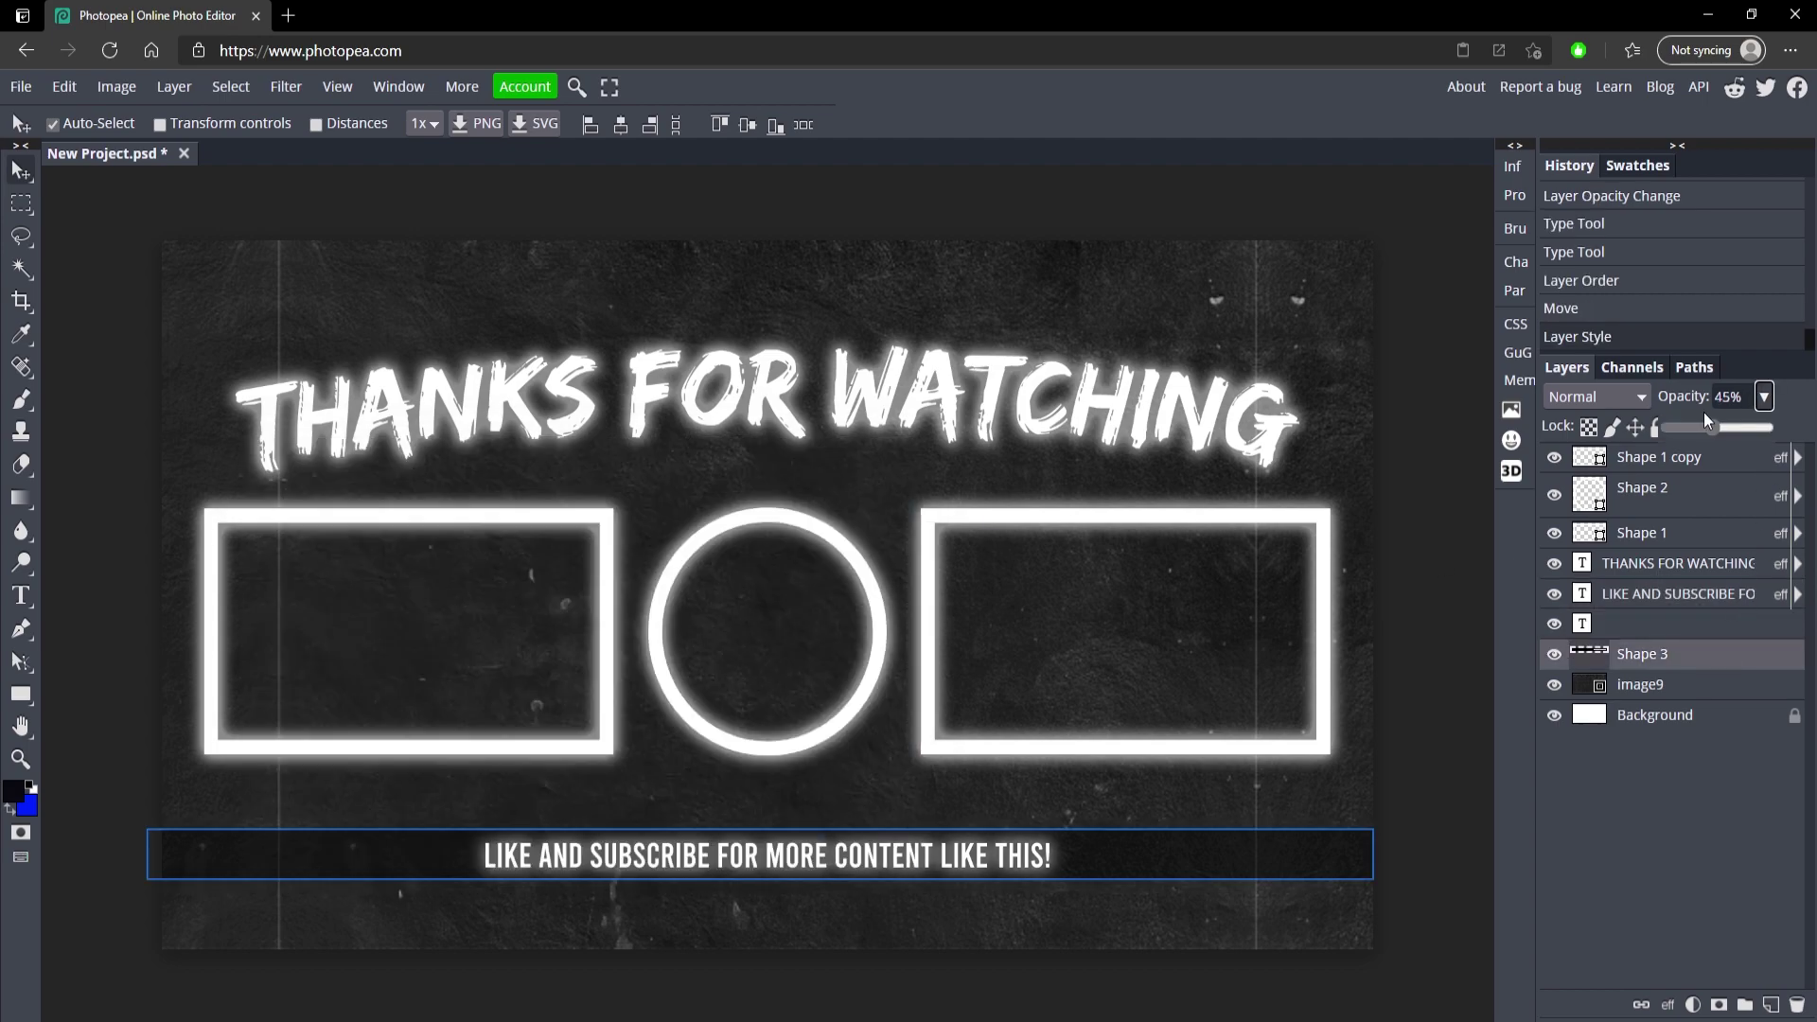
pyautogui.moveTo(1703, 428); pyautogui.dragTo(1693, 426)
pyautogui.click(1679, 683)
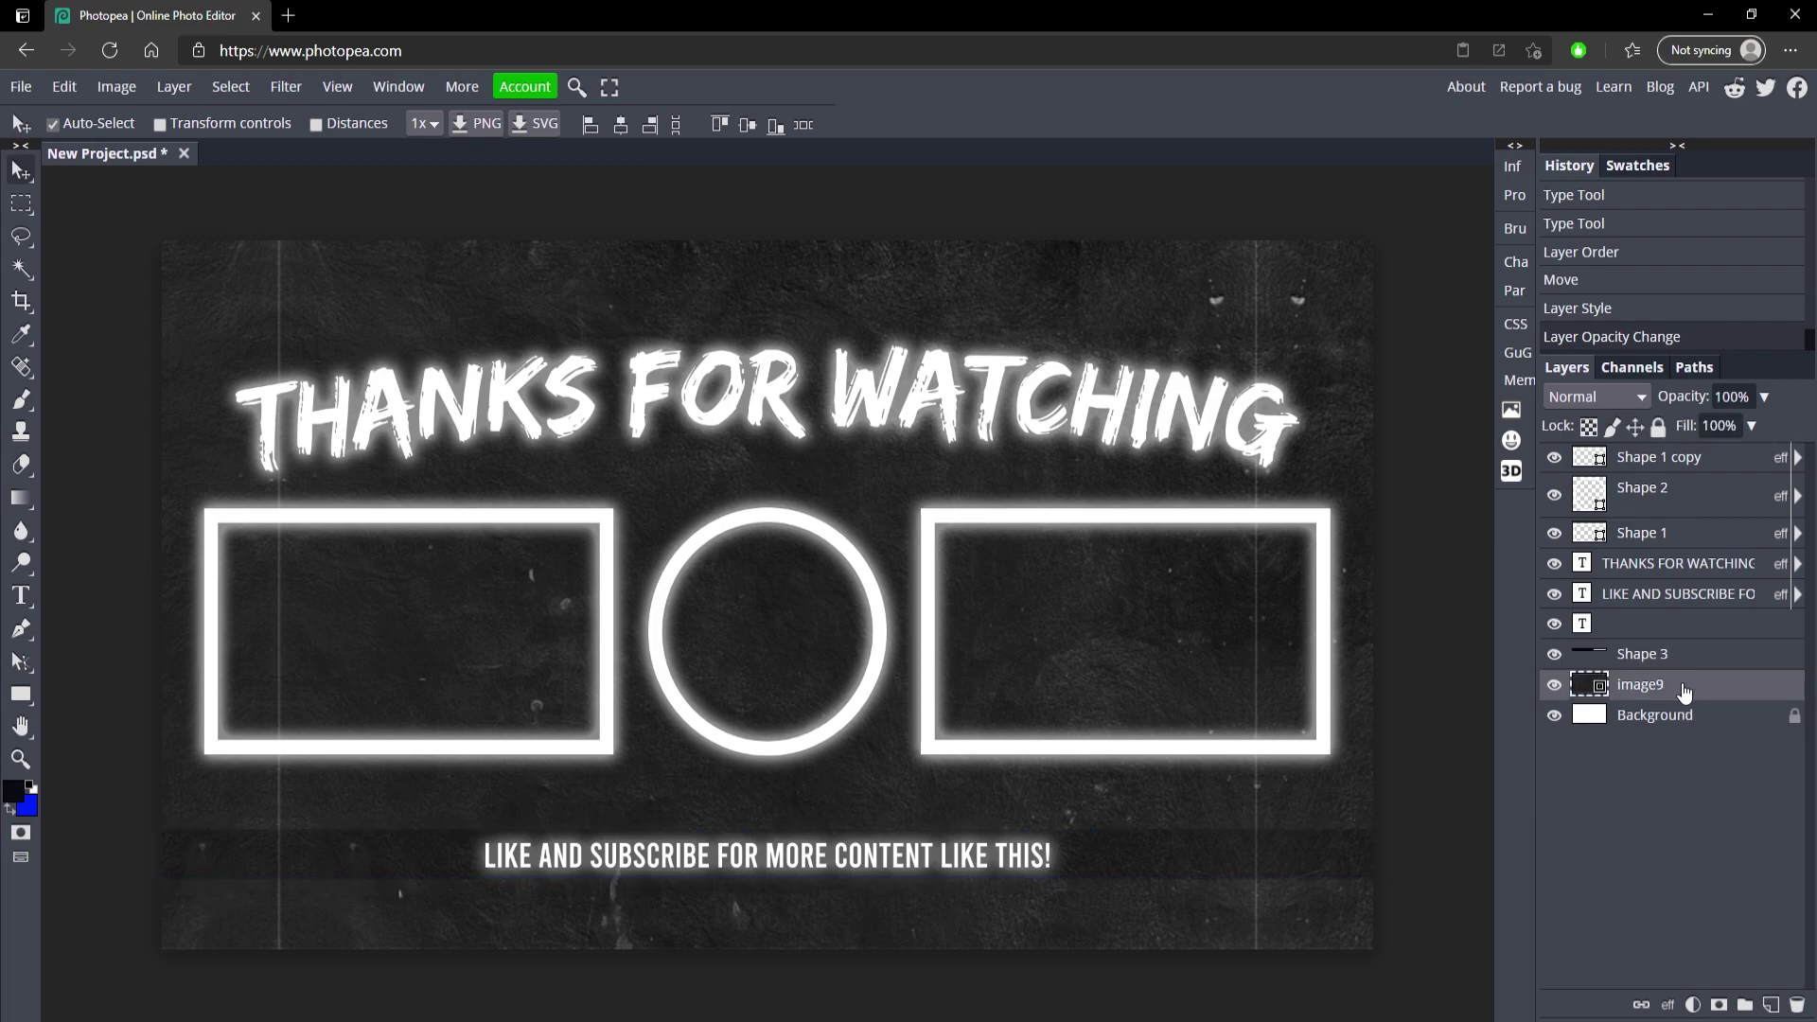
pyautogui.click(1675, 653)
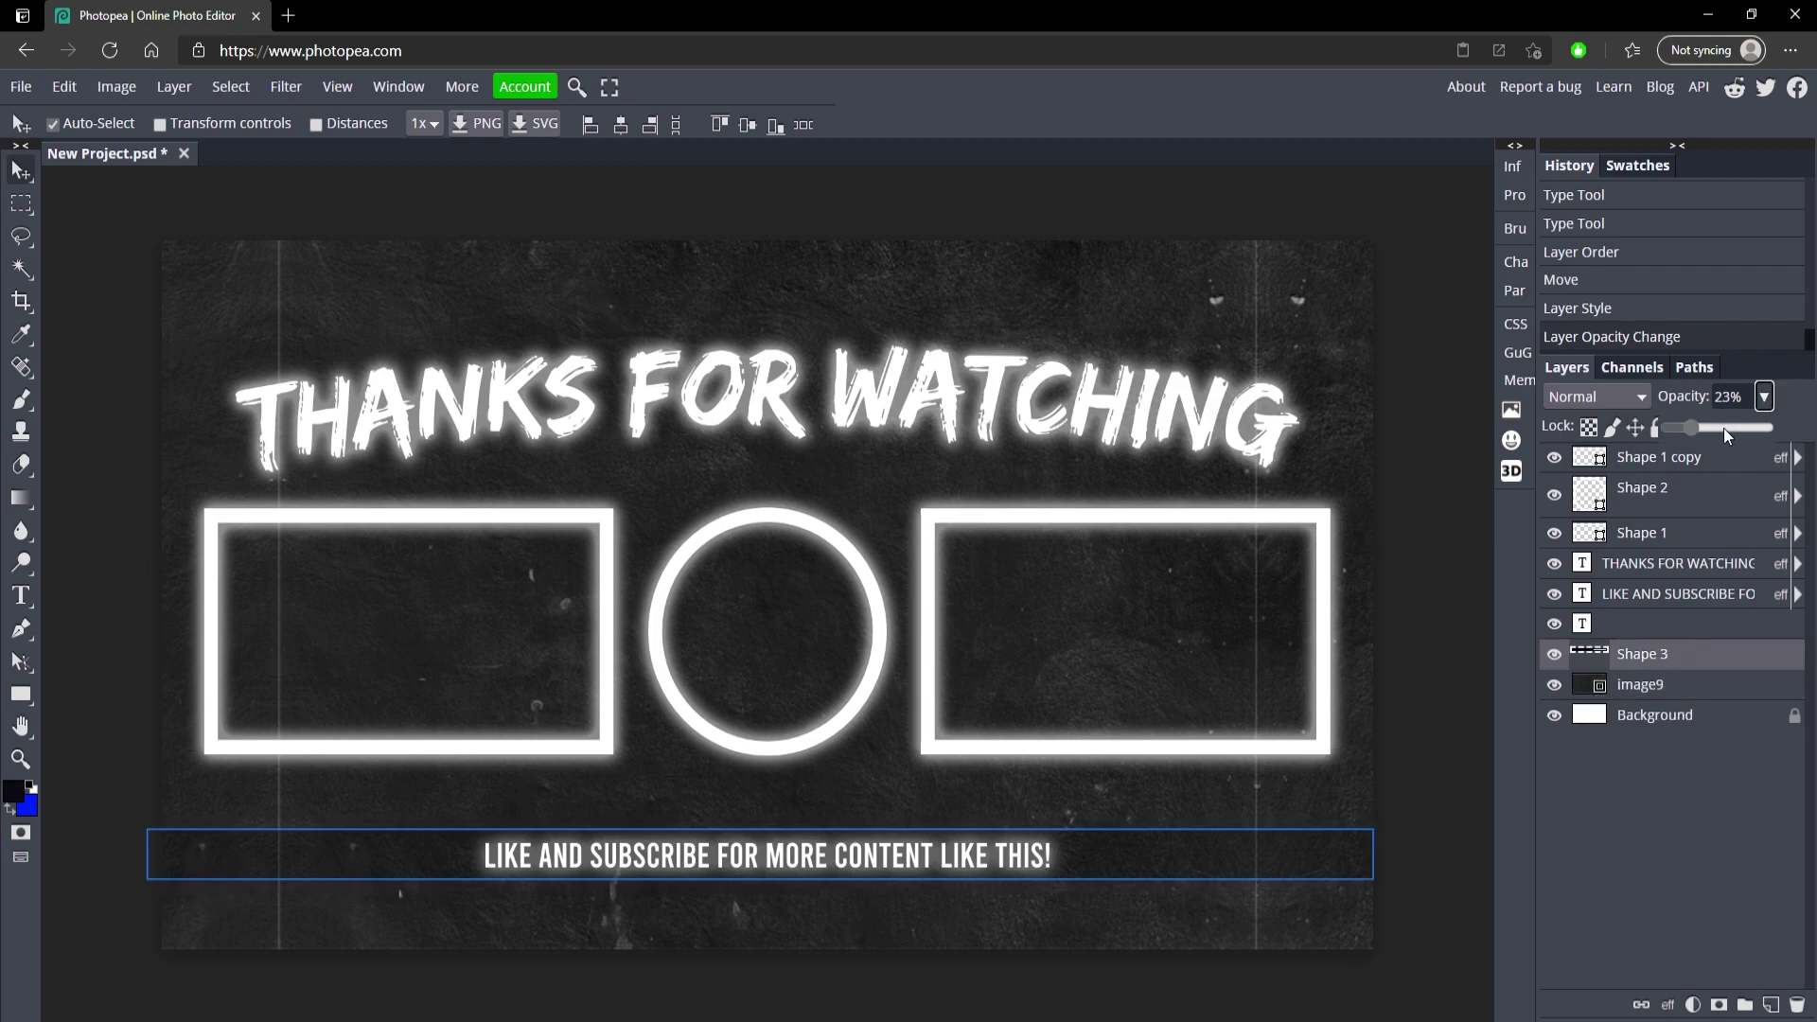
pyautogui.click(1708, 605)
pyautogui.click(1693, 653)
pyautogui.click(946, 856)
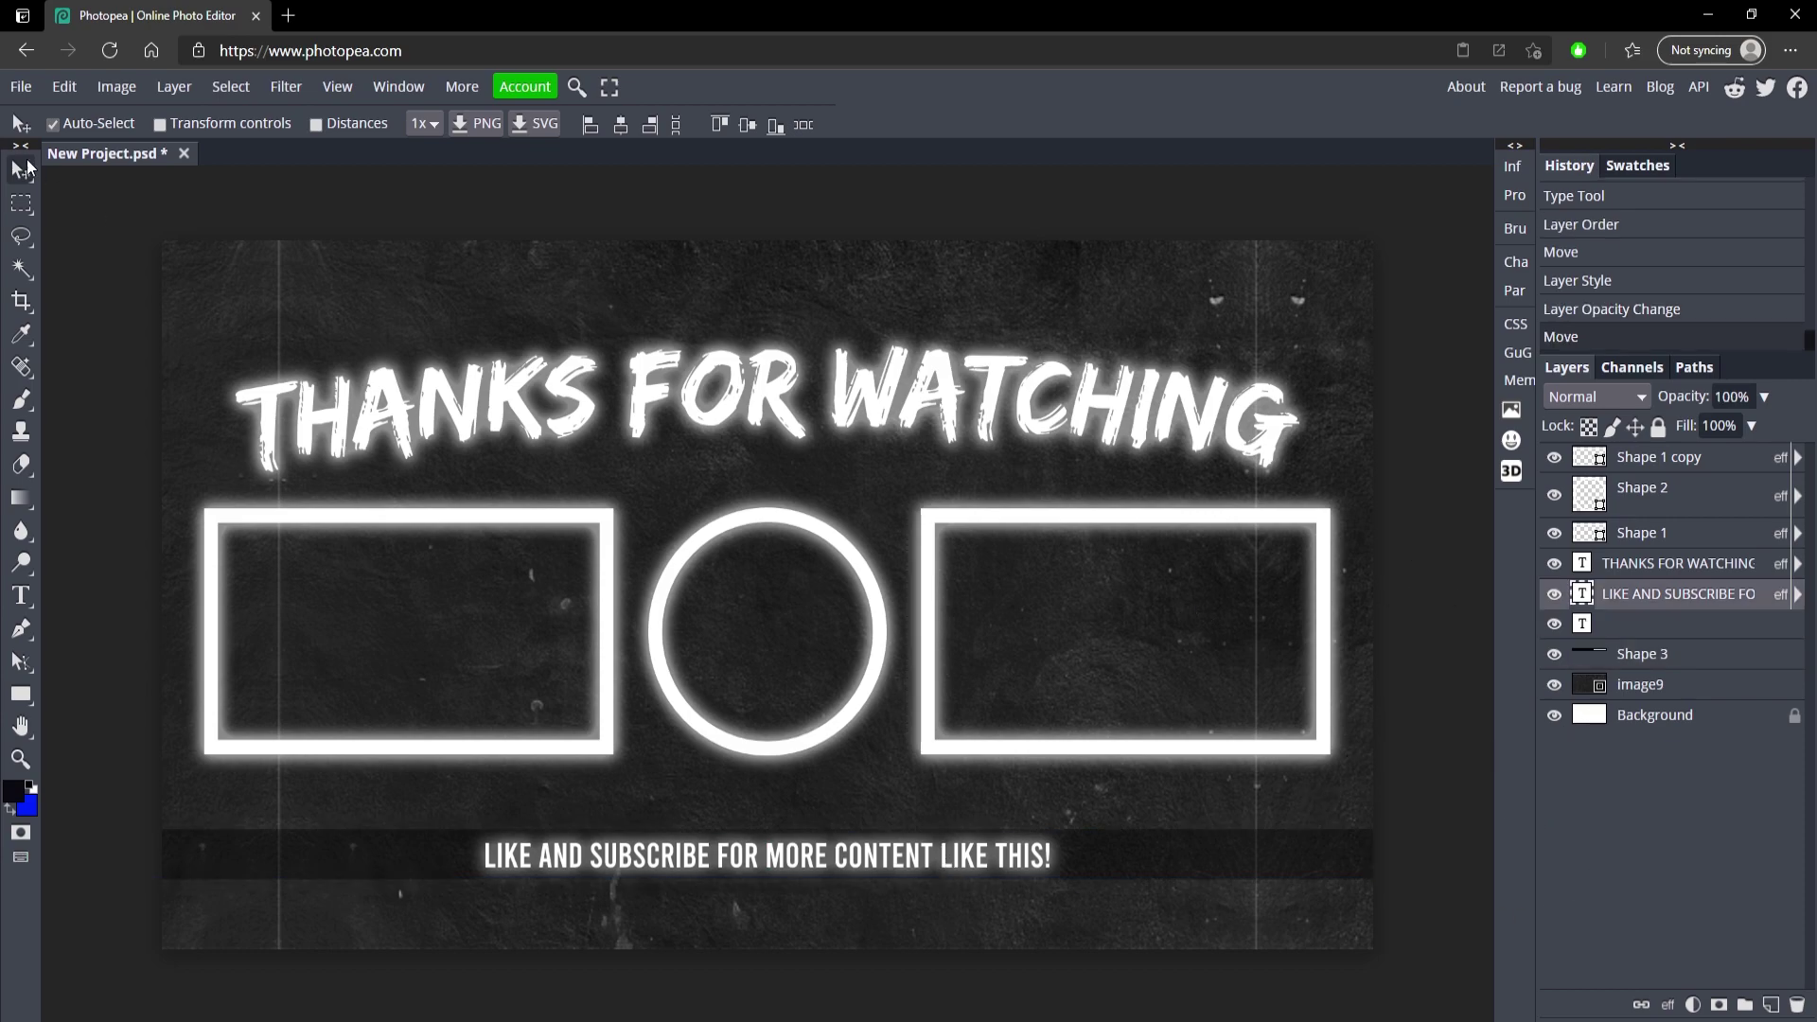
# Export the end screen as a 1920×1080 PNG at 100% quality
pyautogui.click(33, 83)
pyautogui.moveTo(104, 396)
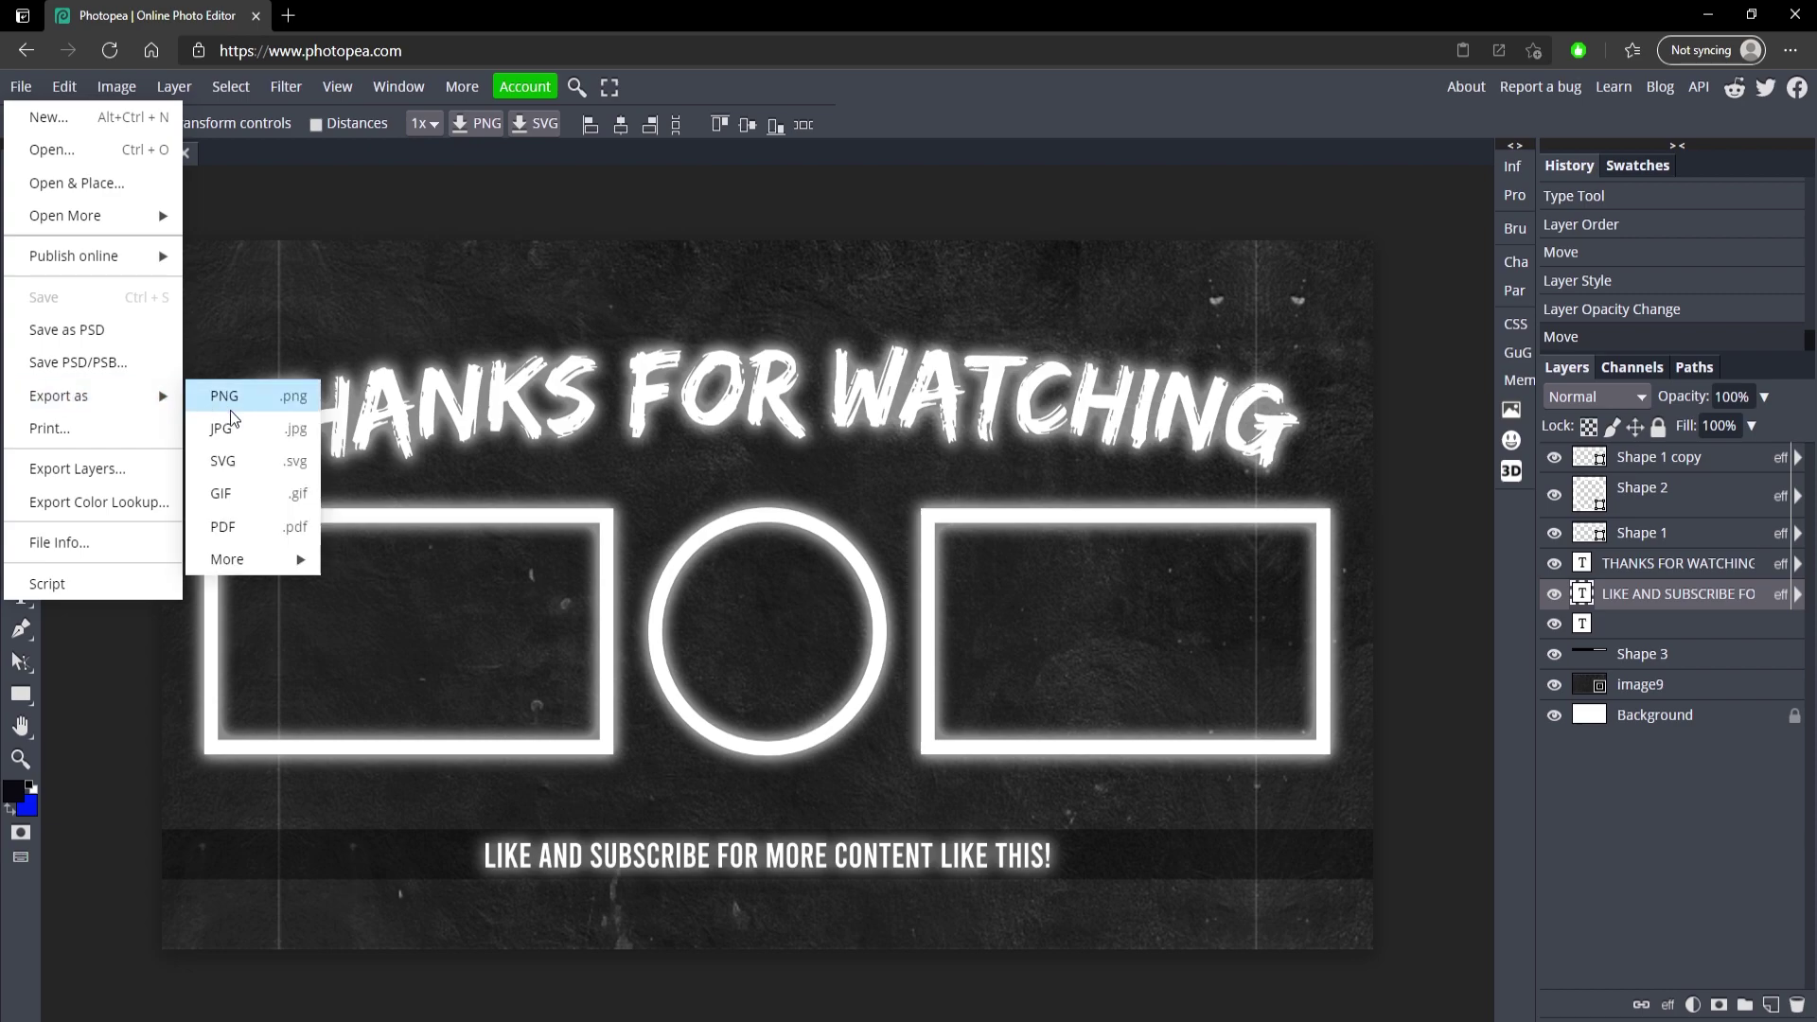
pyautogui.click(229, 397)
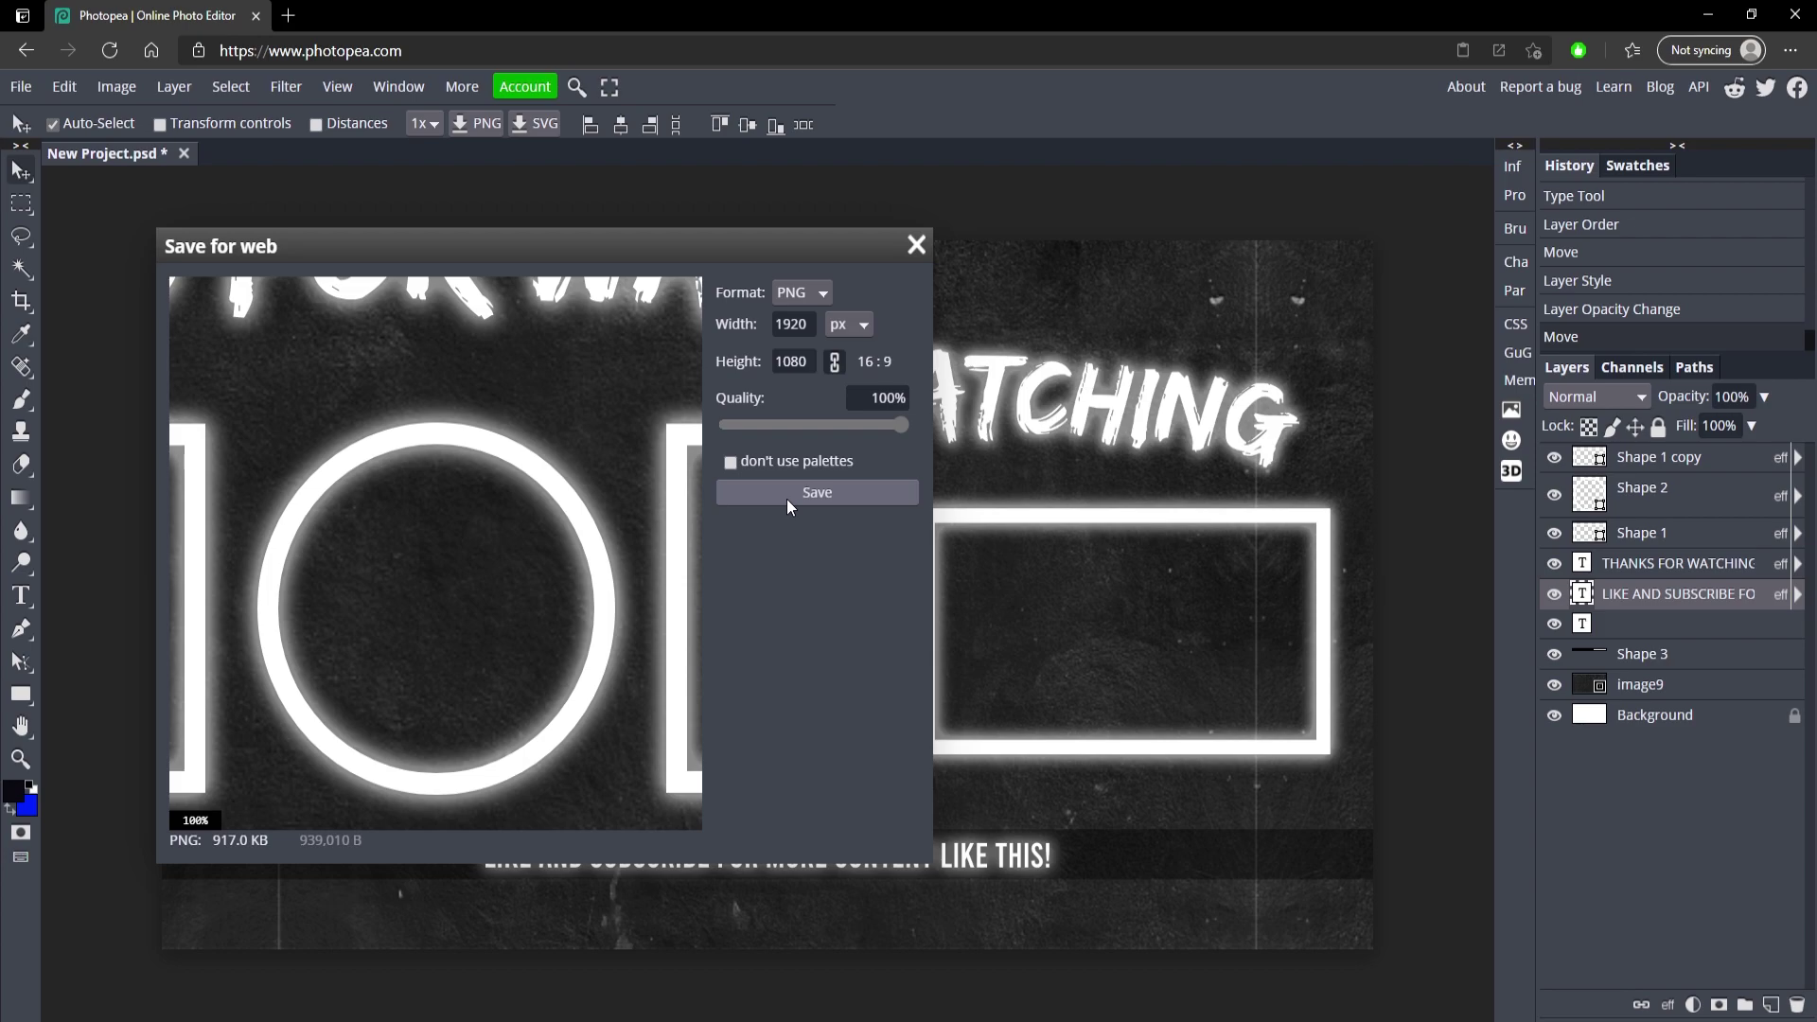
pyautogui.click(914, 247)
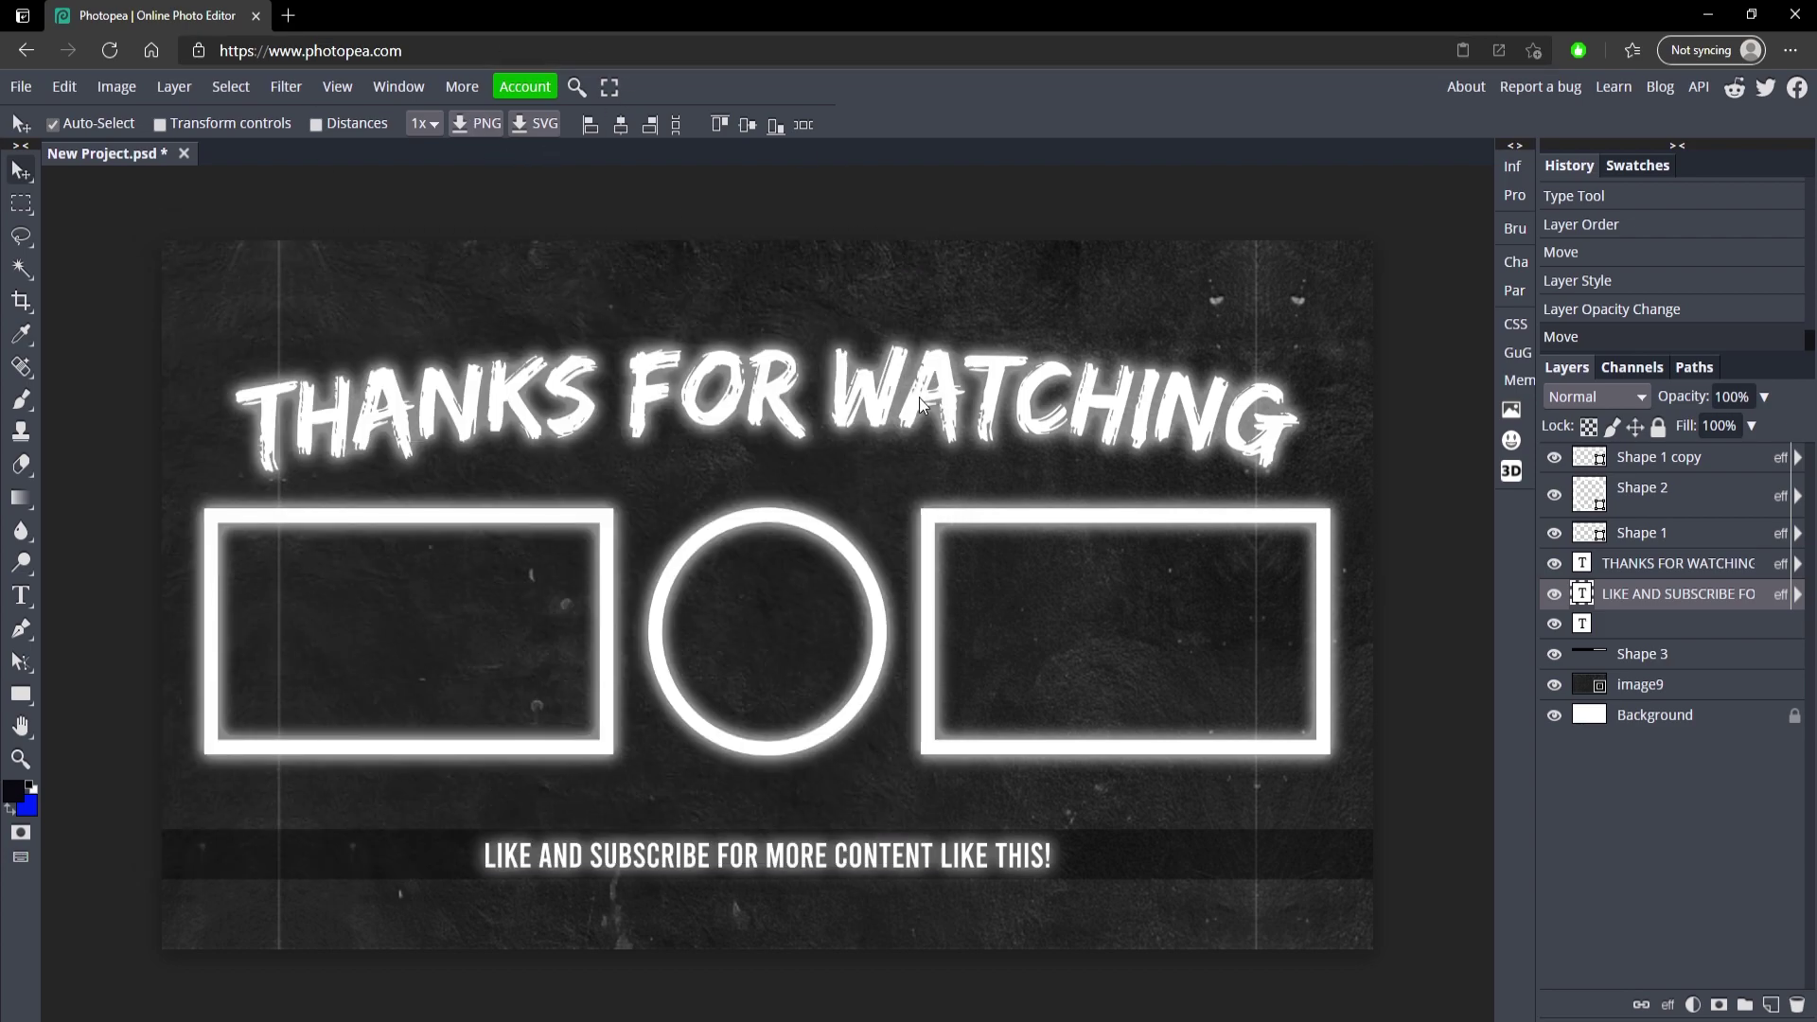